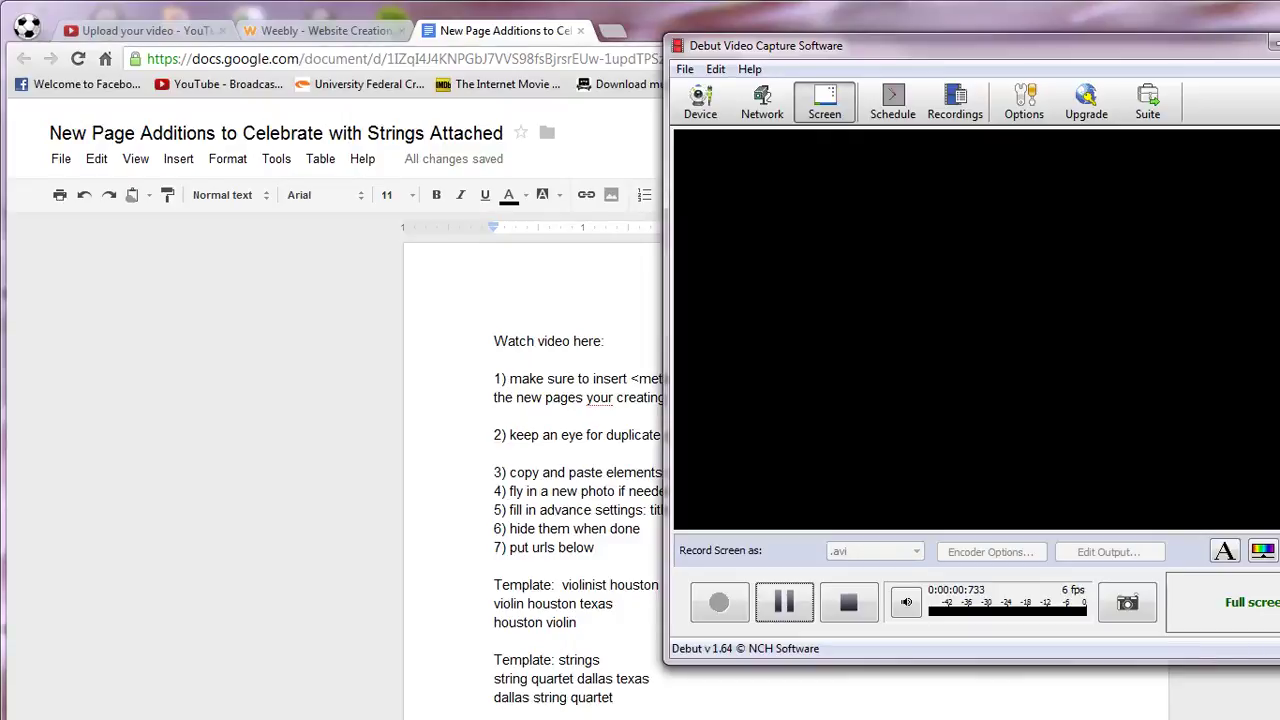
{"action": "key", "text": "ctrl+F10"}
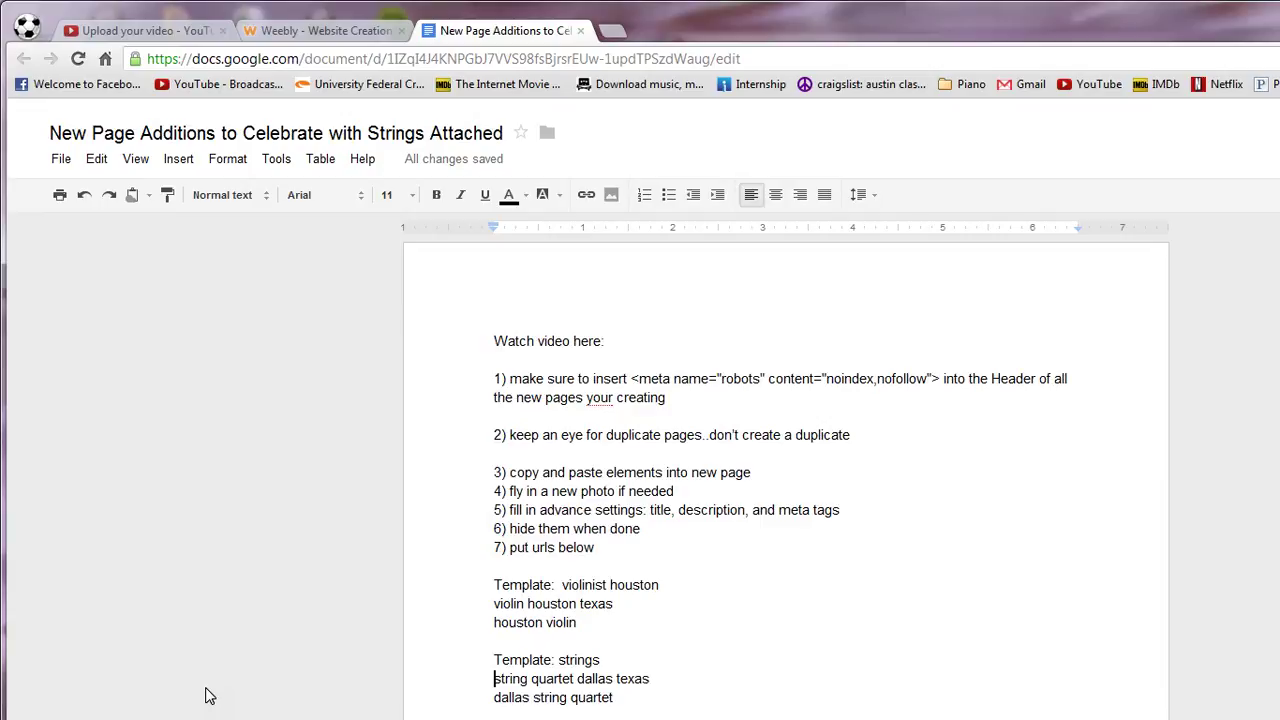
- Open sharing for the 'New Page Additions to Celebrate with Strings Attached' Google Doc
{"action": "key", "text": "F5"}
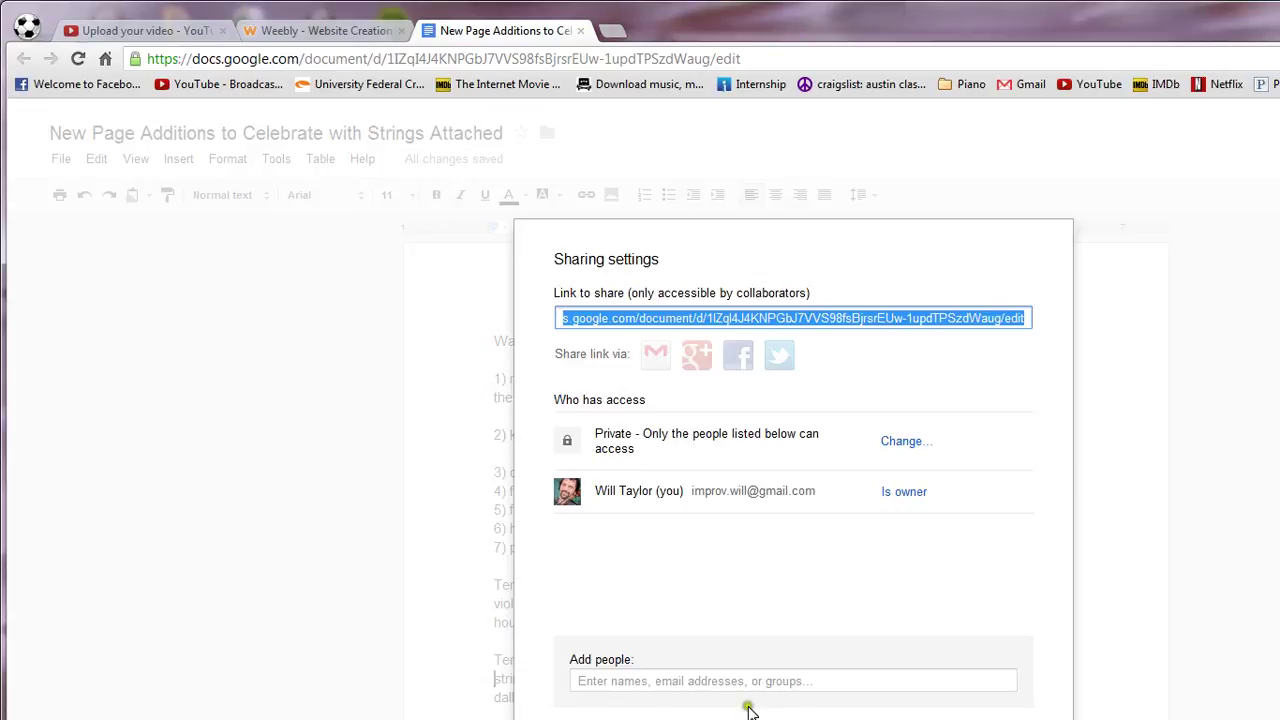
- Share the checklist document with a collaborator by entering their name and accepting the suggested contact
{"action": "left_click", "coordinate": [742, 682]}
{"action": "type", "text": "zeesha"}
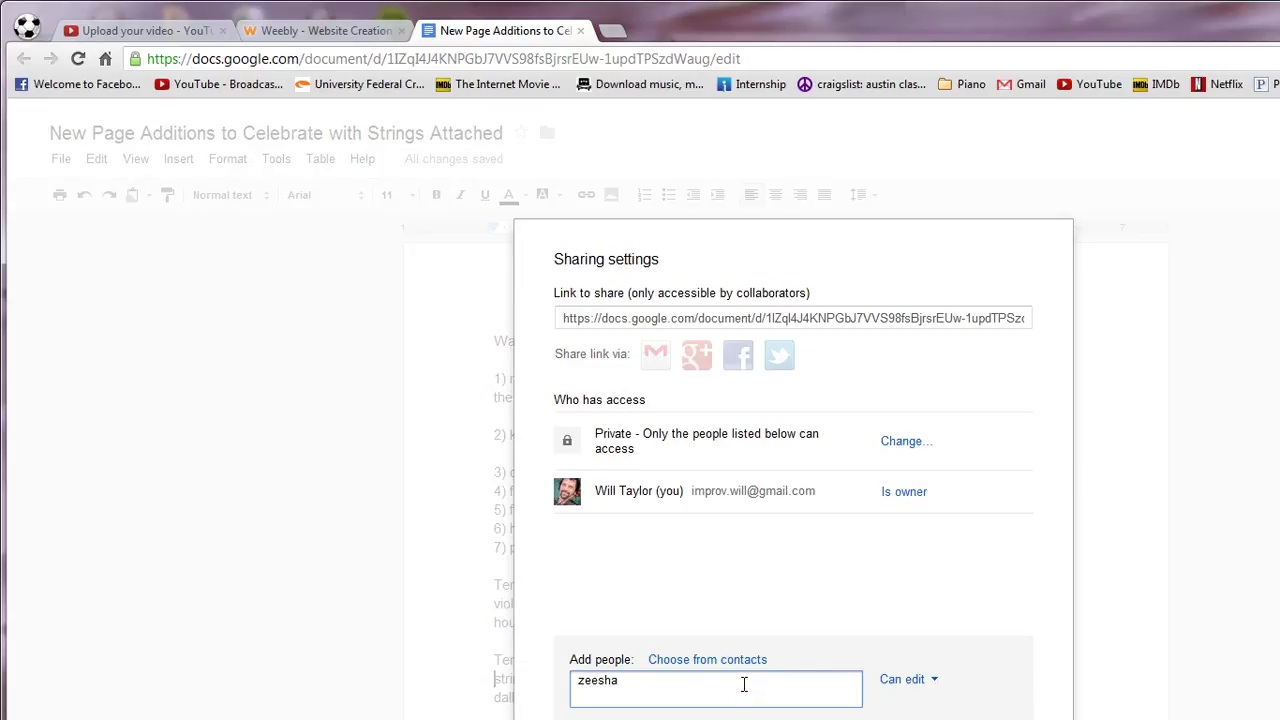
{"action": "key", "text": "Return"}
{"action": "key", "text": "Return"}
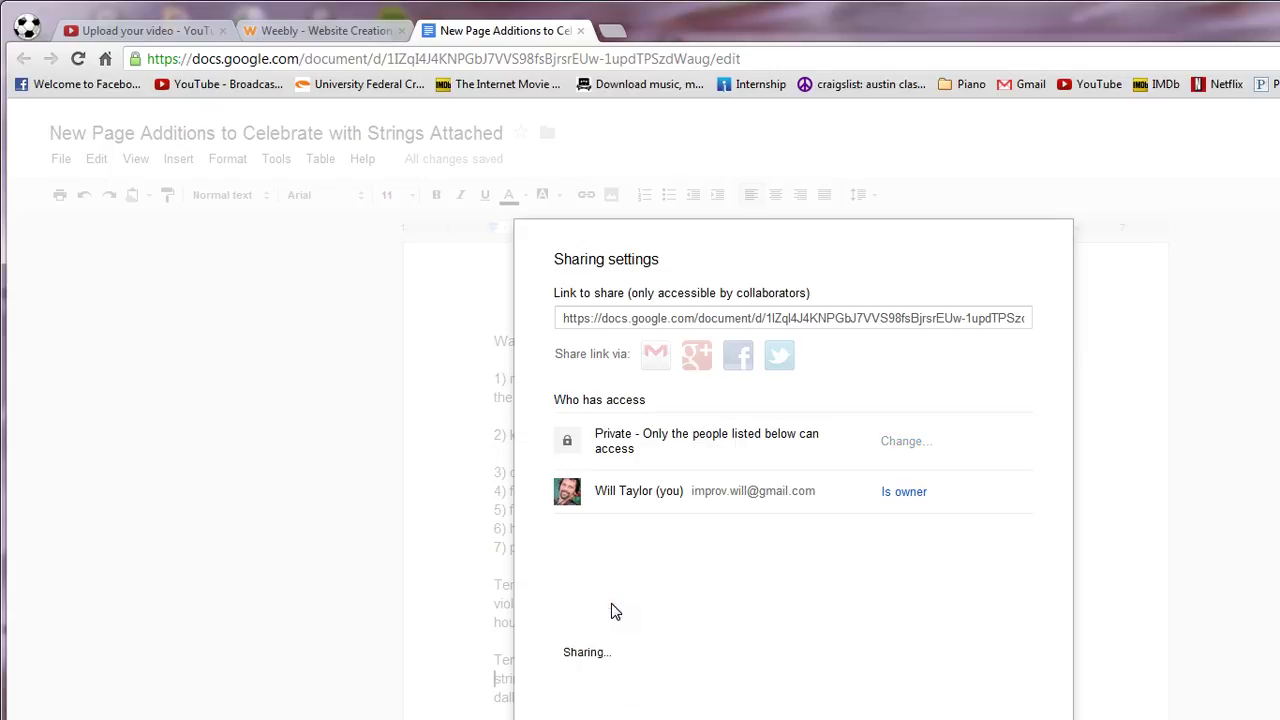
{"action": "key", "text": "Escape"}
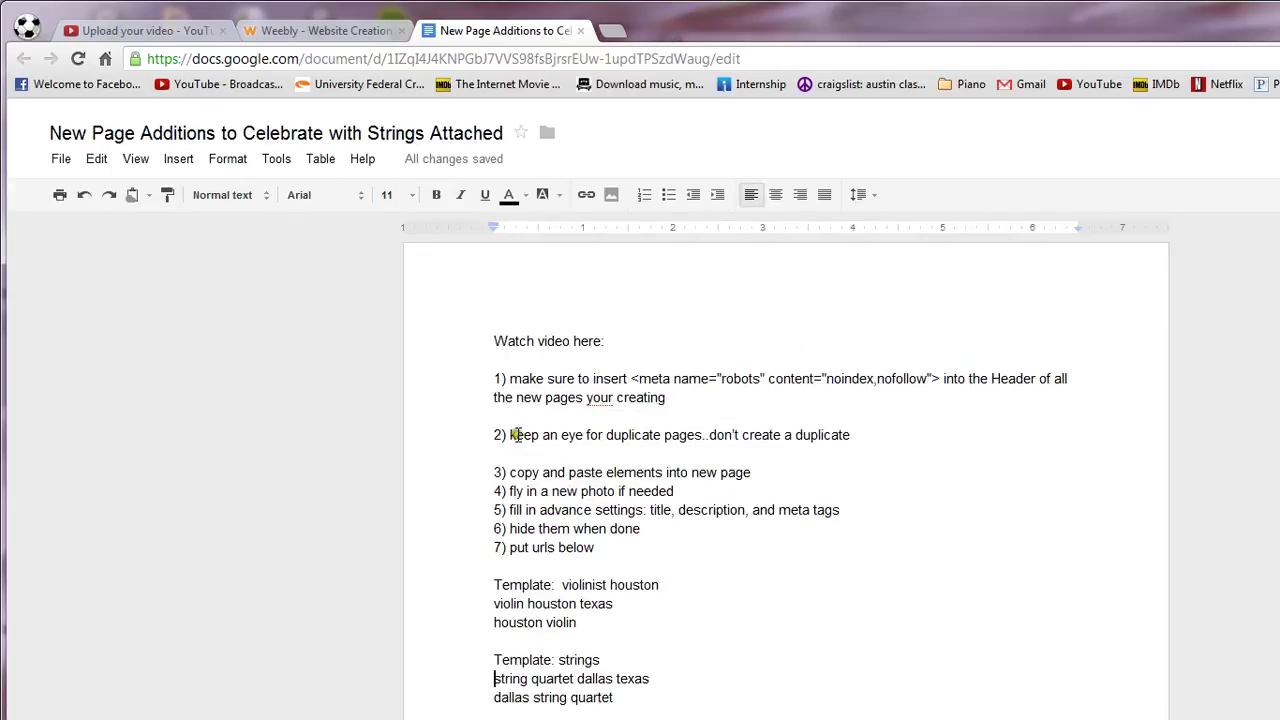
{"action": "left_click_drag", "start_coordinate": [474, 378], "coordinate": [652, 540]}
{"action": "left_click", "coordinate": [609, 340]}
{"action": "left_click_drag", "start_coordinate": [494, 584], "coordinate": [600, 624]}
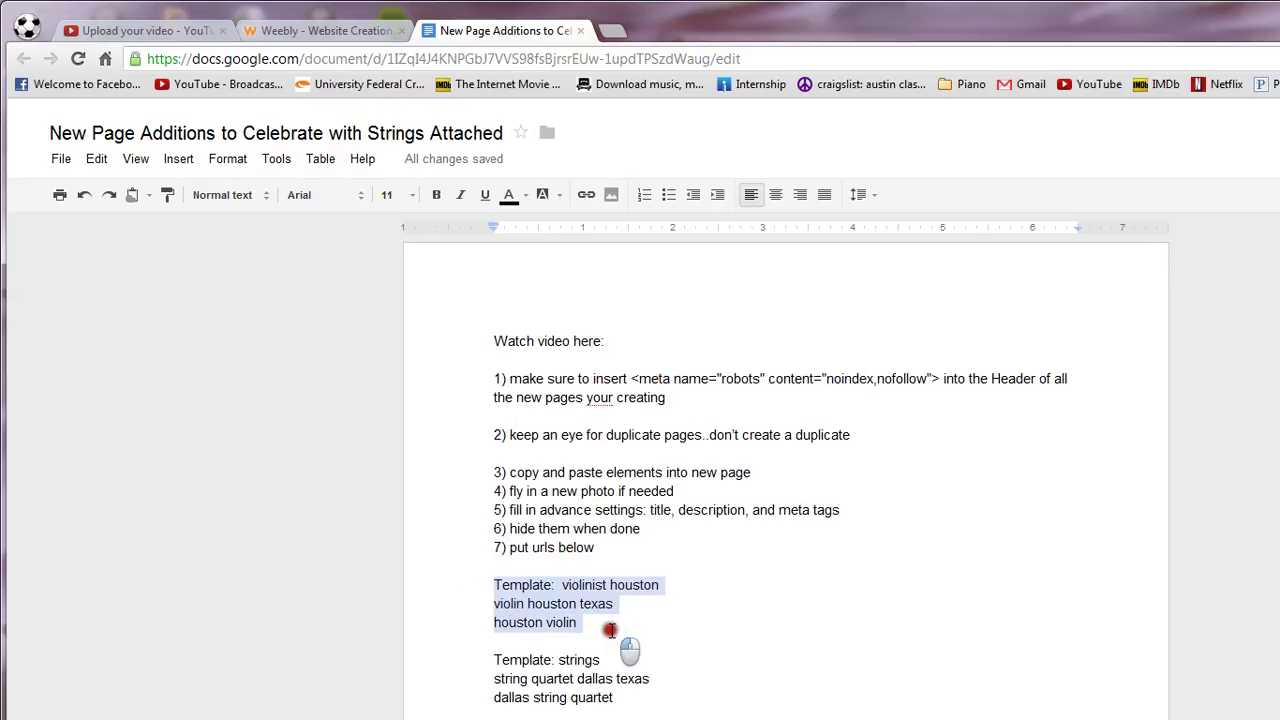
{"action": "left_click", "coordinate": [478, 644]}
{"action": "left_click_drag", "start_coordinate": [497, 662], "coordinate": [643, 697]}
{"action": "left_click", "coordinate": [680, 666]}
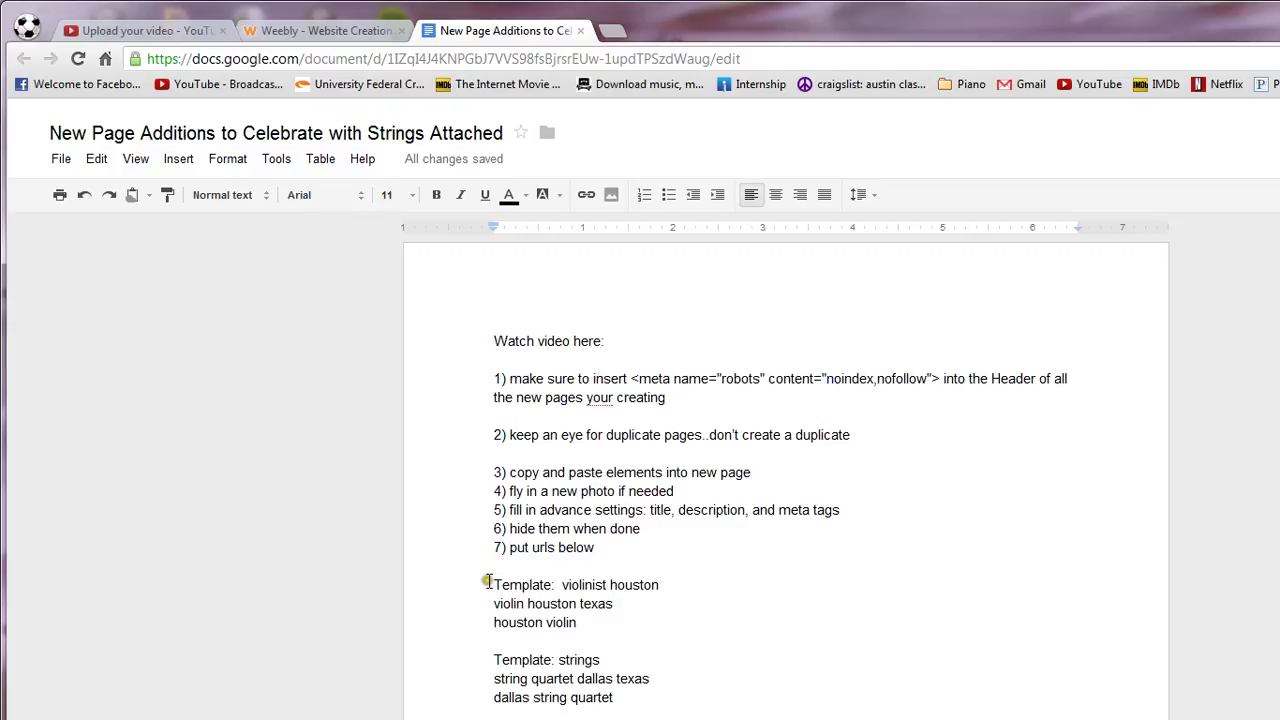
{"action": "left_click_drag", "start_coordinate": [491, 584], "coordinate": [674, 617]}
{"action": "left_click", "coordinate": [674, 640]}
{"action": "left_click_drag", "start_coordinate": [497, 604], "coordinate": [624, 604]}
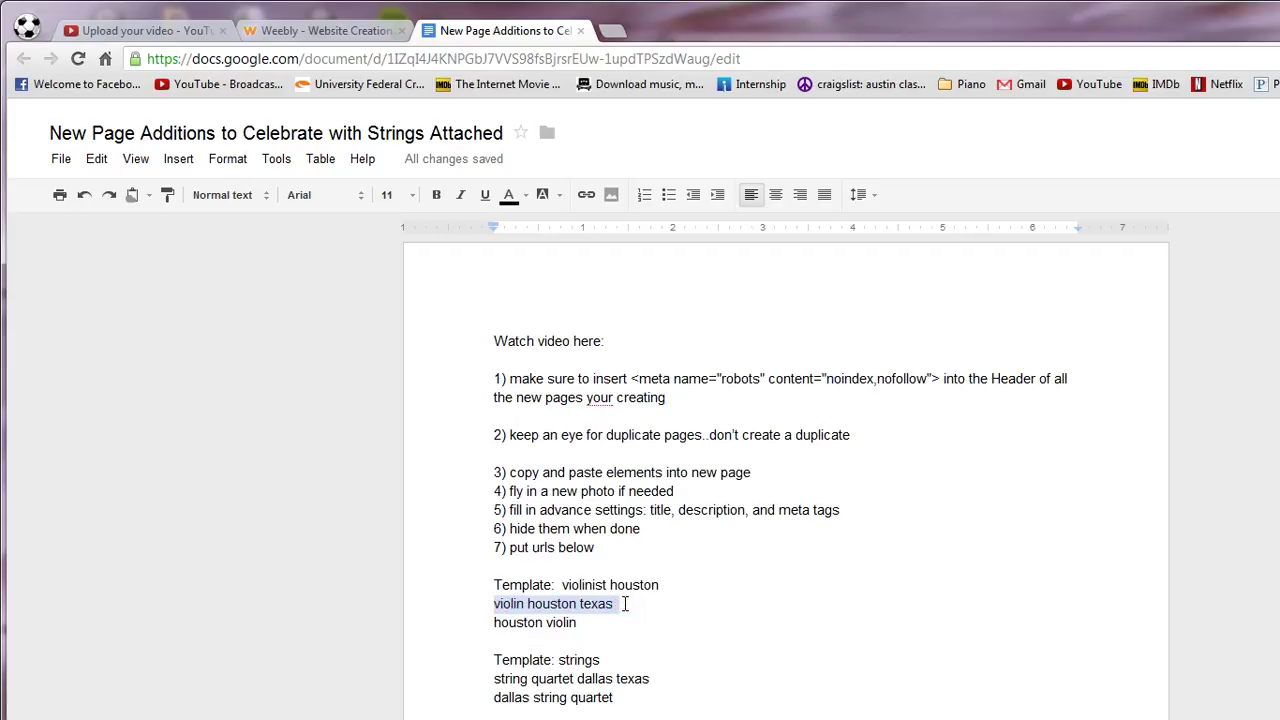
{"action": "mouse_move", "coordinate": [488, 622]}
{"action": "left_mouse_down"}
{"action": "mouse_move", "coordinate": [594, 627]}
{"action": "mouse_move", "coordinate": [503, 606]}
{"action": "left_mouse_up"}
{"action": "left_click", "coordinate": [580, 623]}
{"action": "left_click", "coordinate": [550, 603]}
{"action": "left_click_drag", "start_coordinate": [614, 604], "coordinate": [492, 603]}
{"action": "left_click_drag", "start_coordinate": [494, 679], "coordinate": [652, 678]}
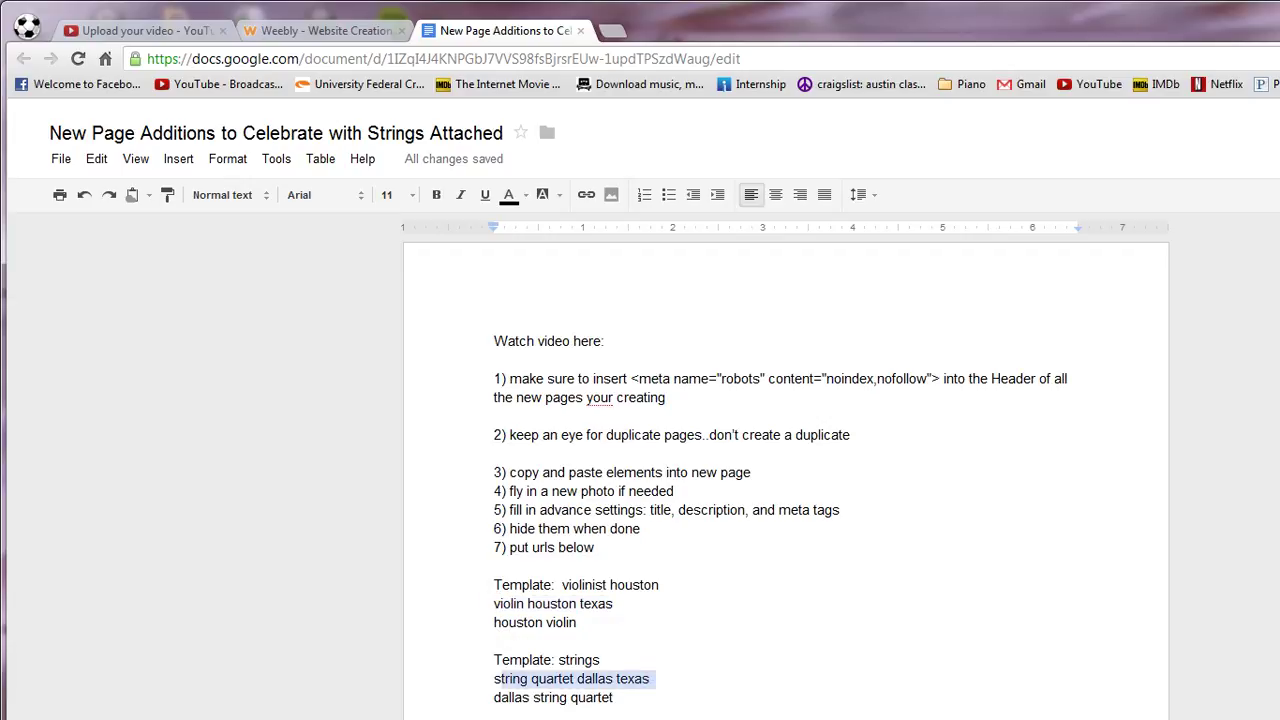
{"action": "left_click_drag", "start_coordinate": [494, 604], "coordinate": [616, 605]}
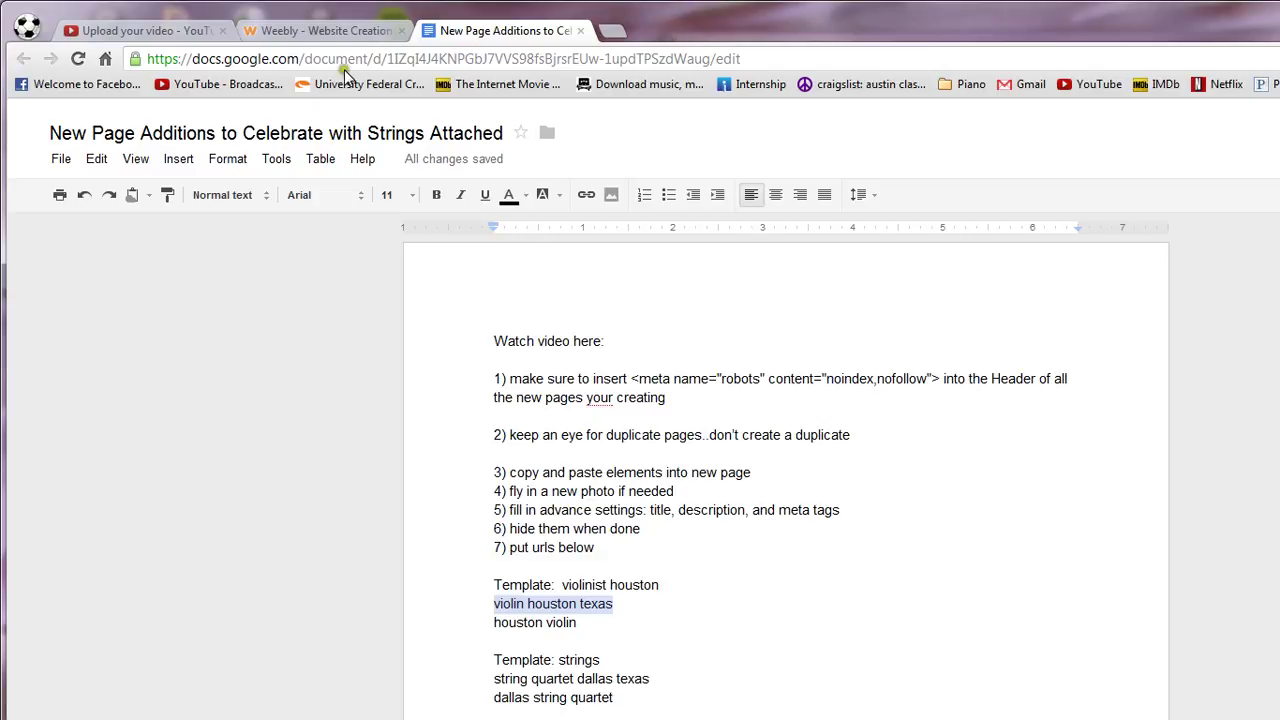
- Uncheck 'Hide page in navigation menu' for the Violinist Houston page, then return to the editor
{"action": "left_click", "coordinate": [342, 32]}
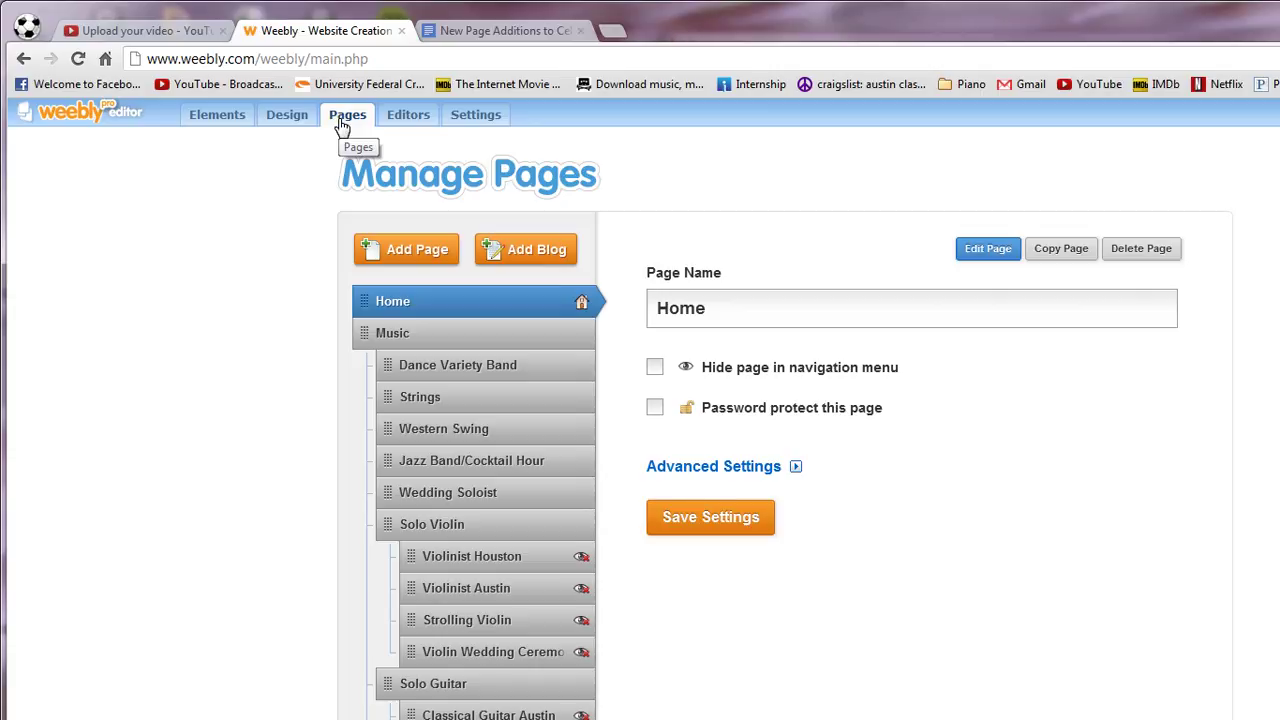
{"action": "left_click", "coordinate": [497, 30]}
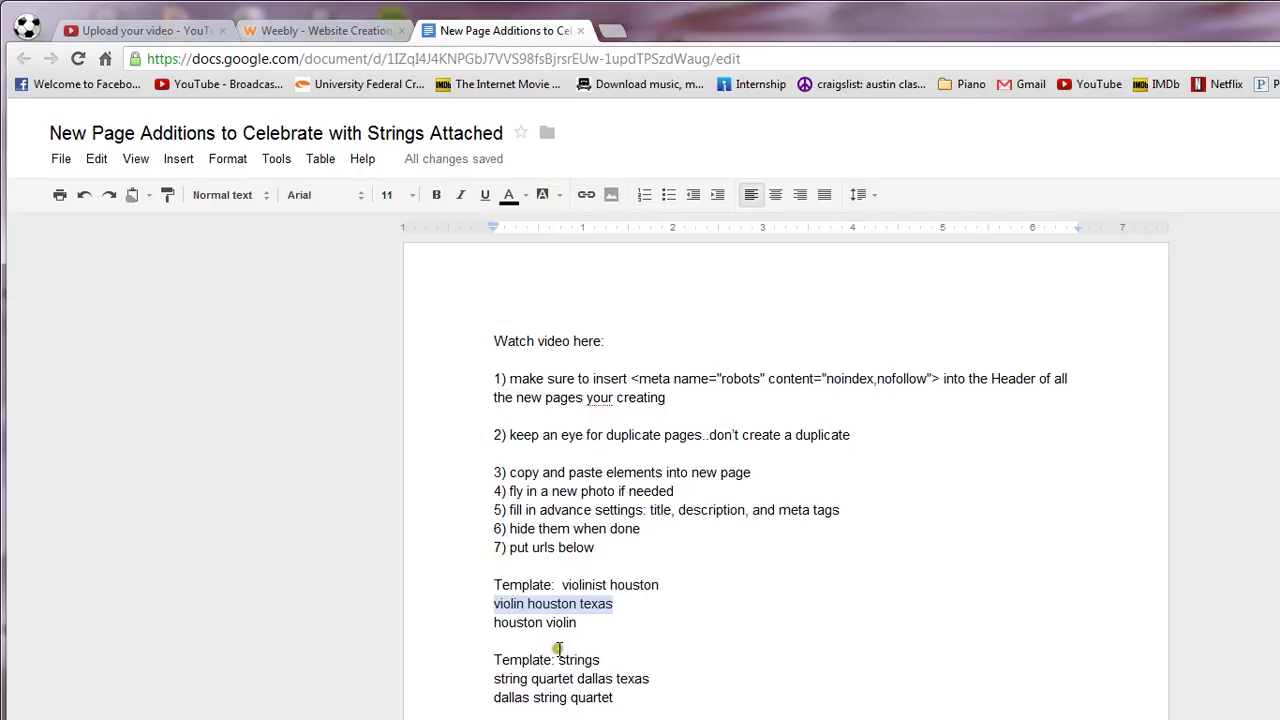
{"action": "left_click", "coordinate": [330, 31]}
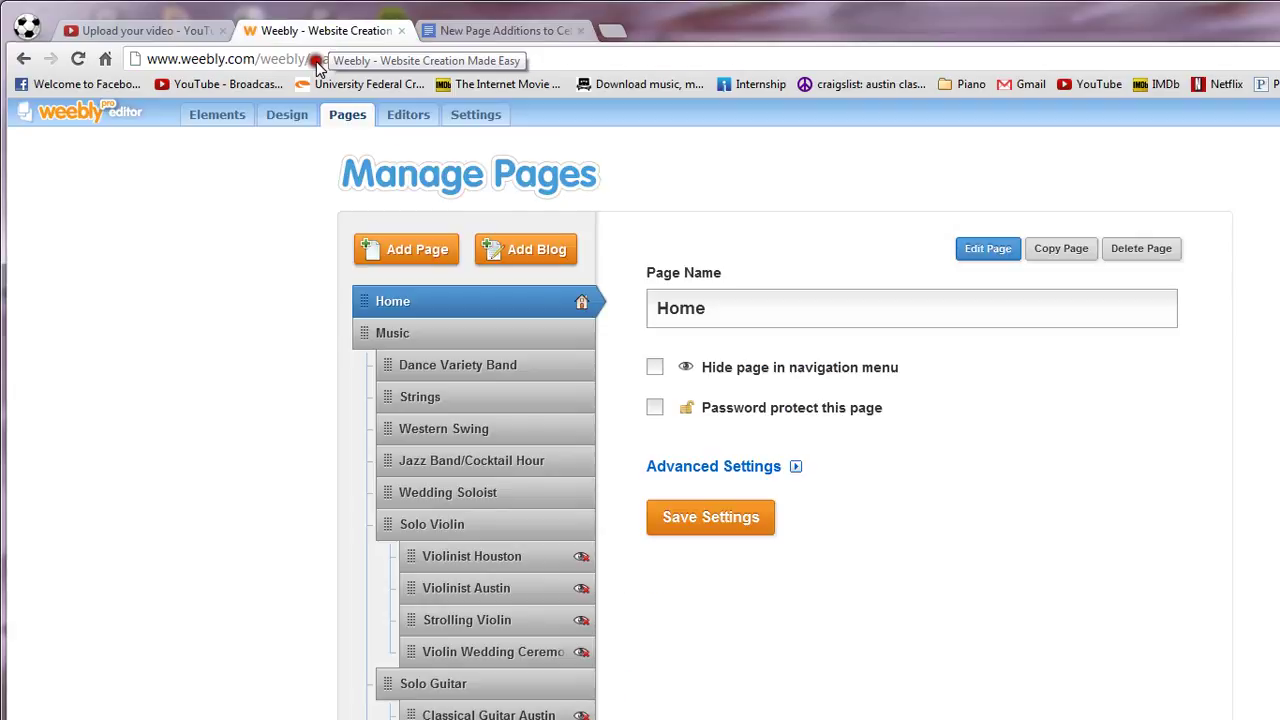
{"action": "left_click", "coordinate": [468, 560]}
{"action": "left_click", "coordinate": [655, 367]}
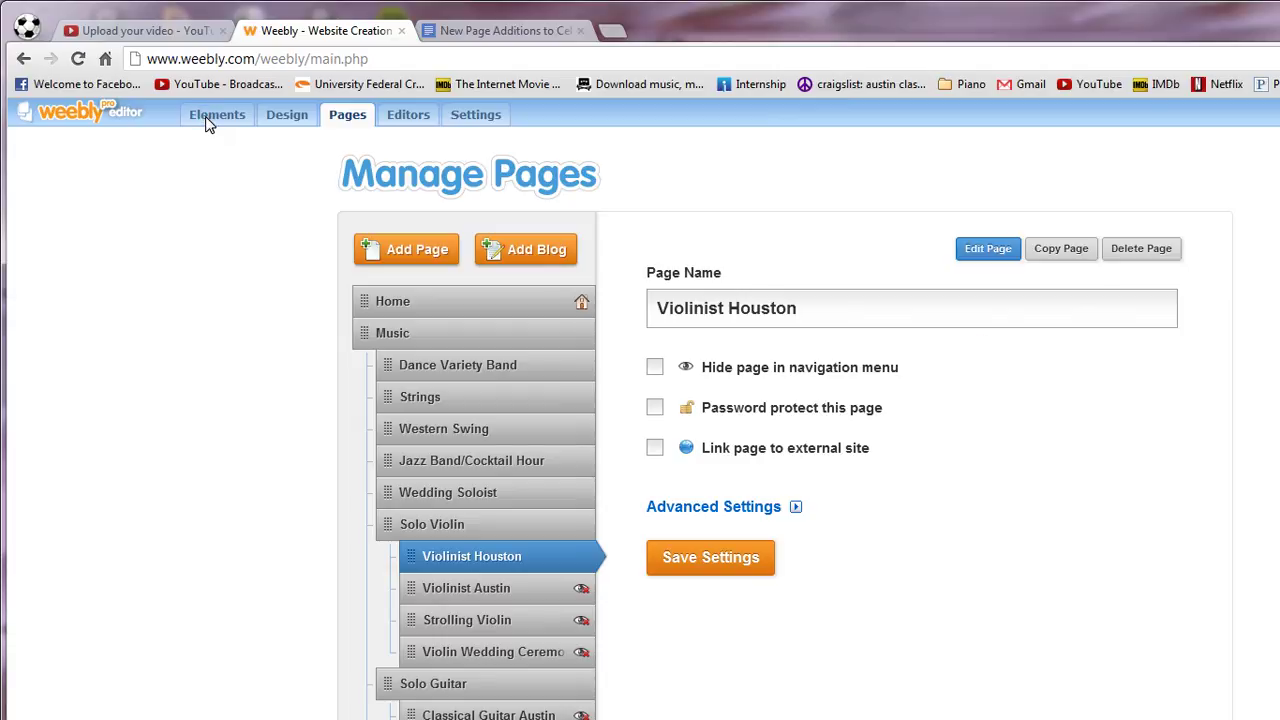
{"action": "left_click", "coordinate": [742, 562]}
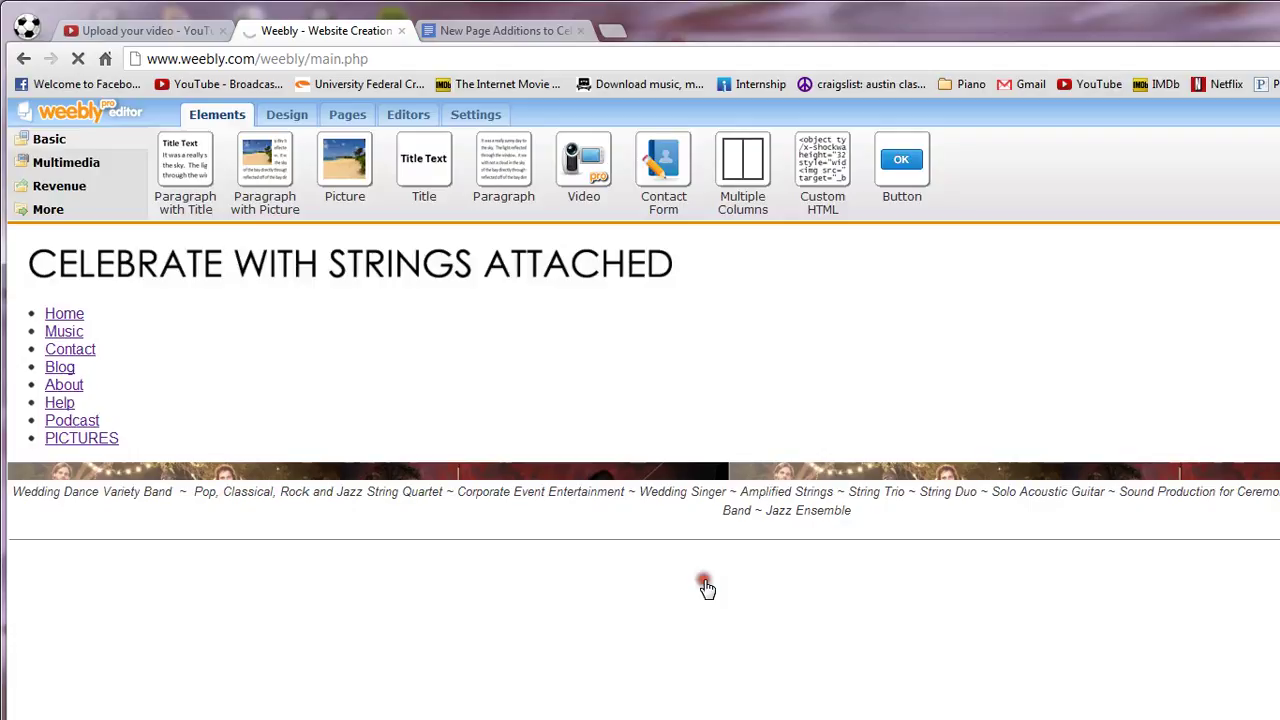
- Load the Celebrate With Strings Attached Weebly site editor in a new Chrome tab
{"action": "key", "text": "ctrl+t"}
{"action": "left_click", "coordinate": [495, 30]}
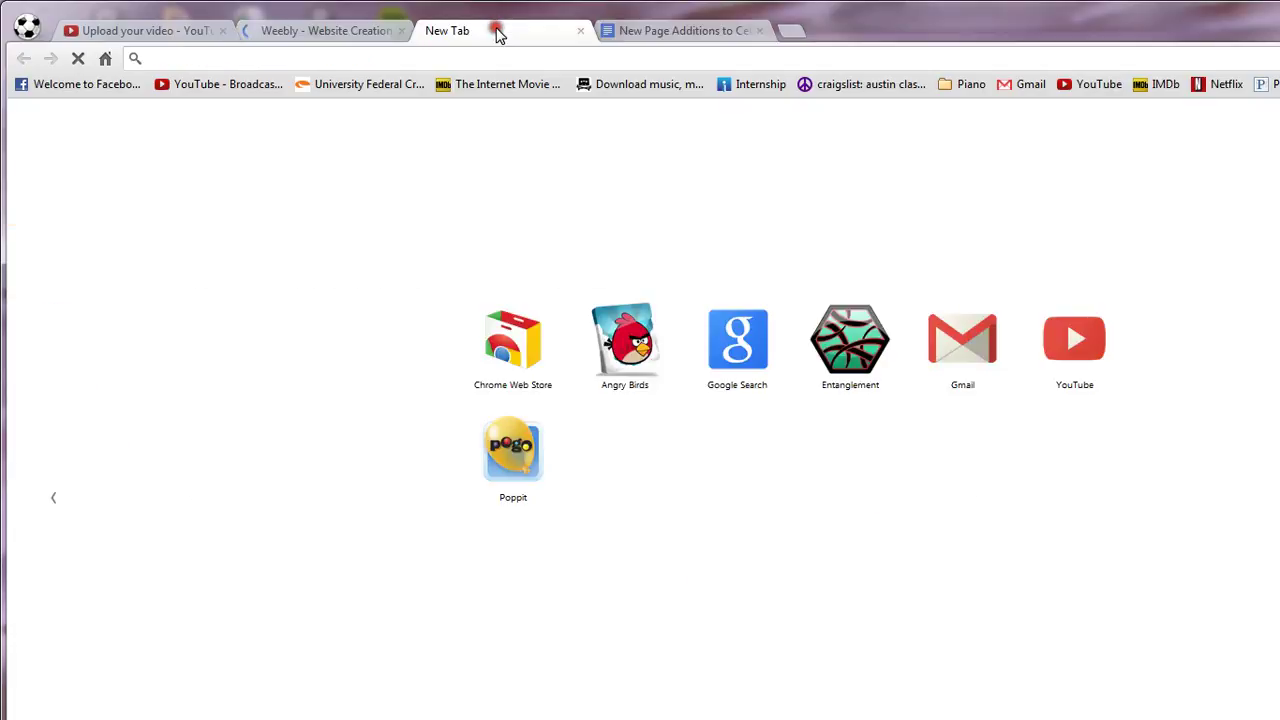
{"action": "left_click", "coordinate": [350, 31]}
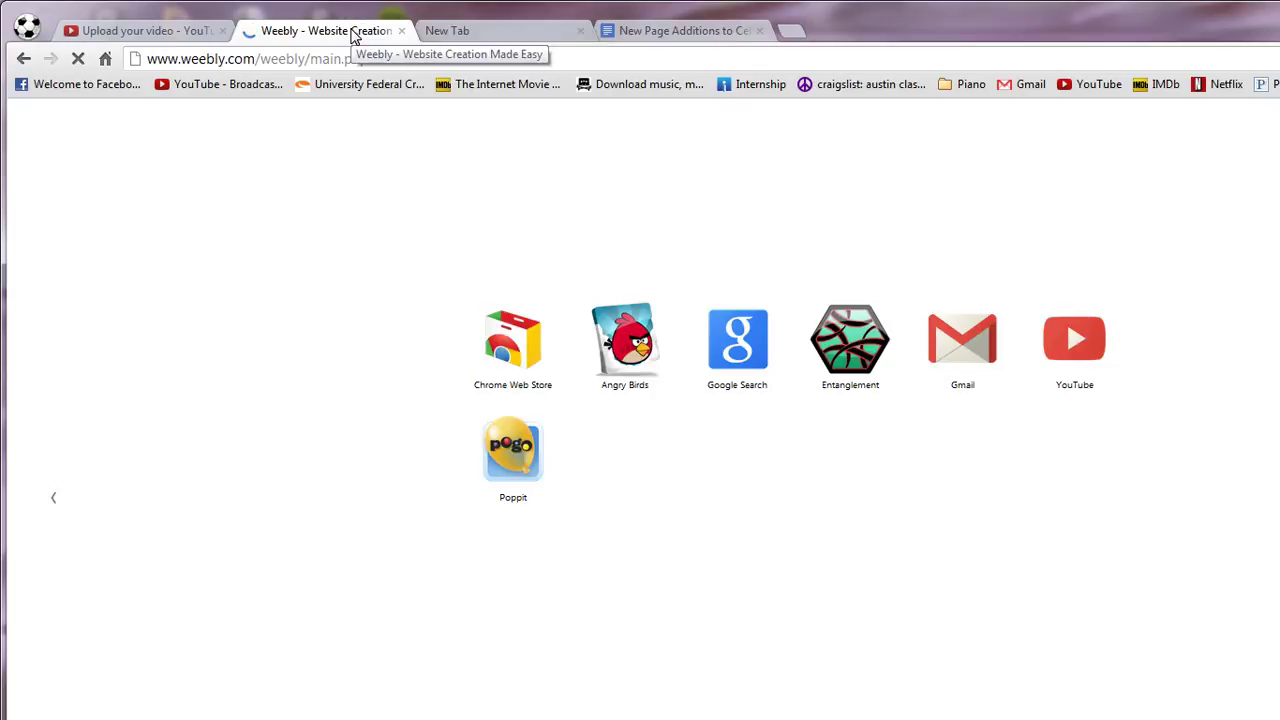
{"action": "key", "text": "ctrl+Tab"}
{"action": "left_click", "coordinate": [482, 58]}
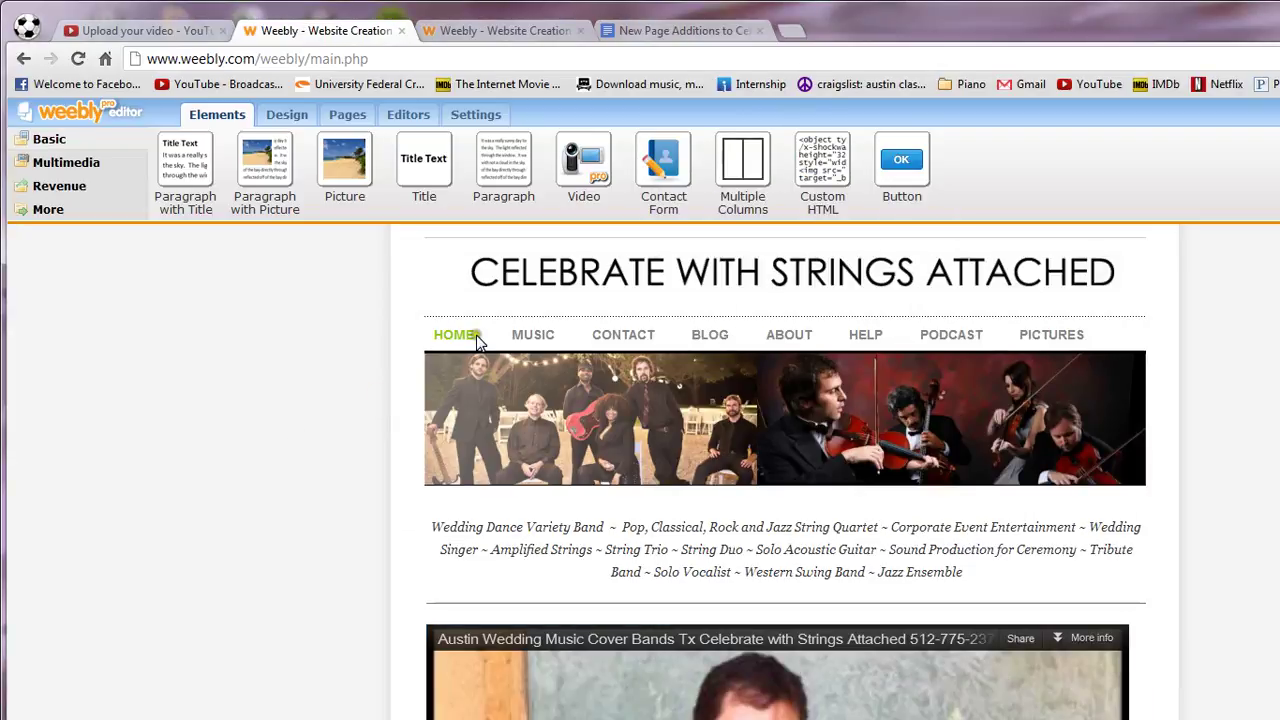
{"action": "mouse_move", "coordinate": [522, 338]}
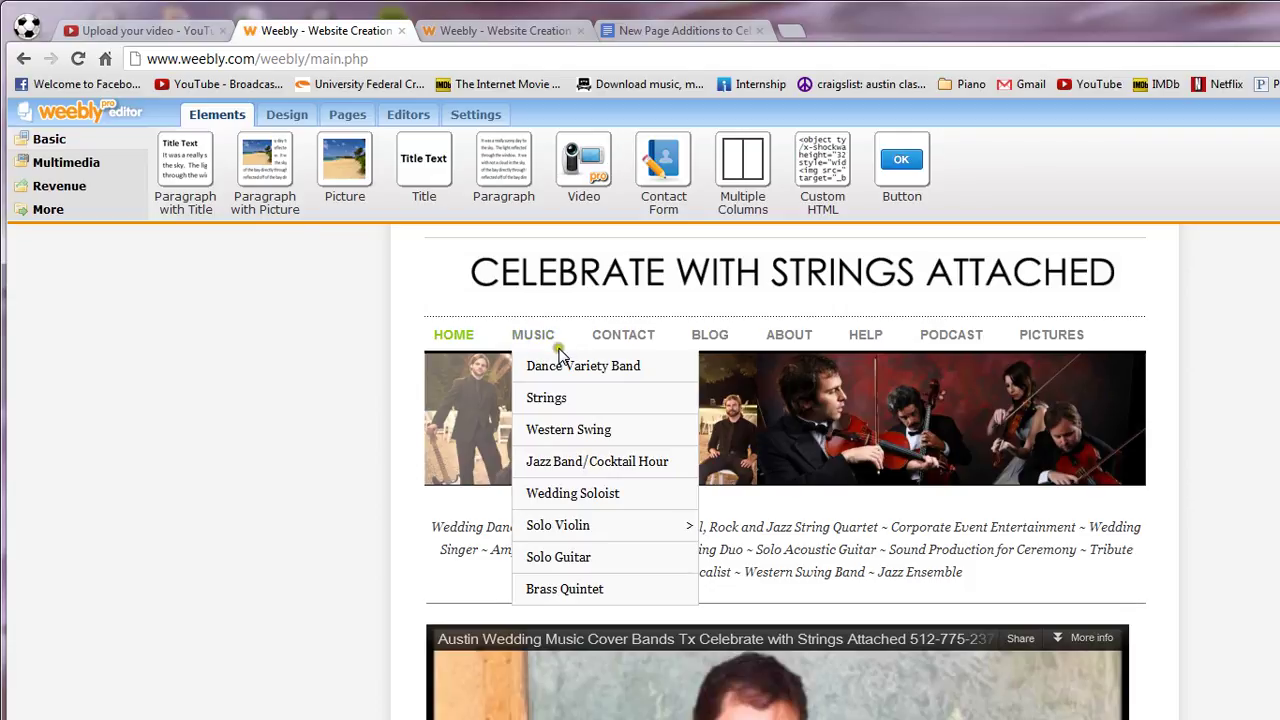
{"action": "mouse_move", "coordinate": [563, 522]}
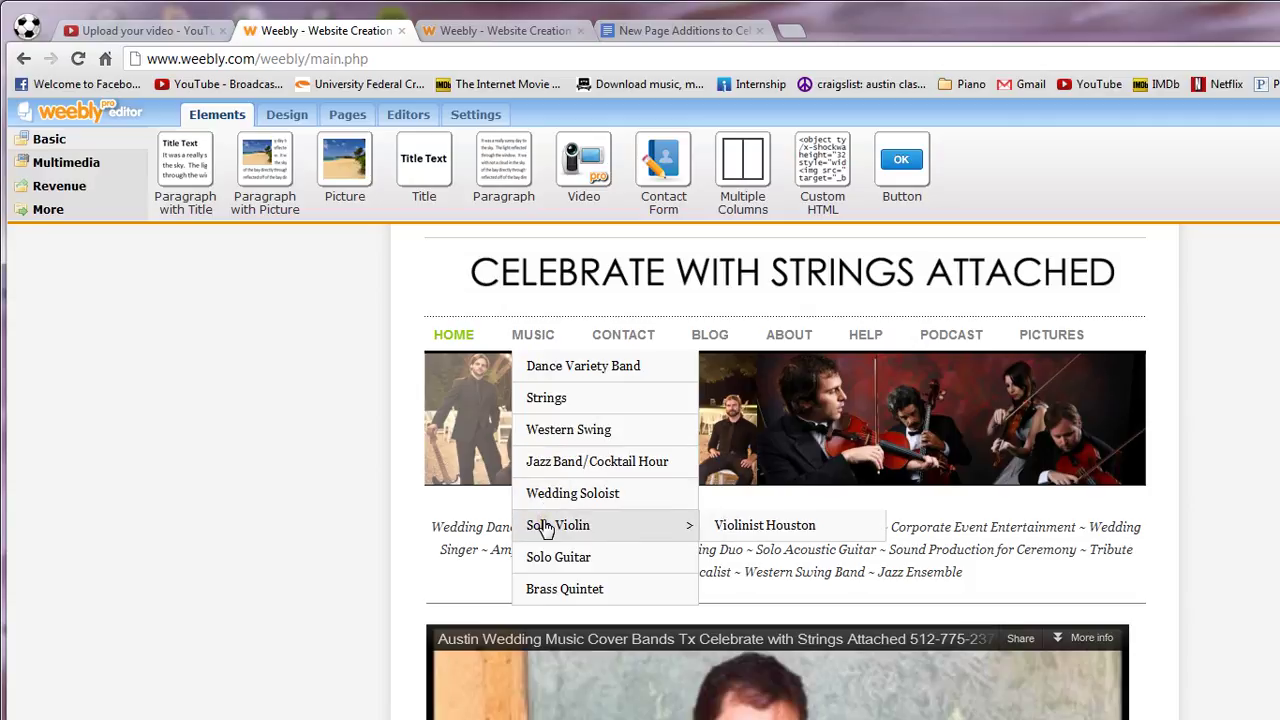
{"action": "left_click", "coordinate": [750, 527]}
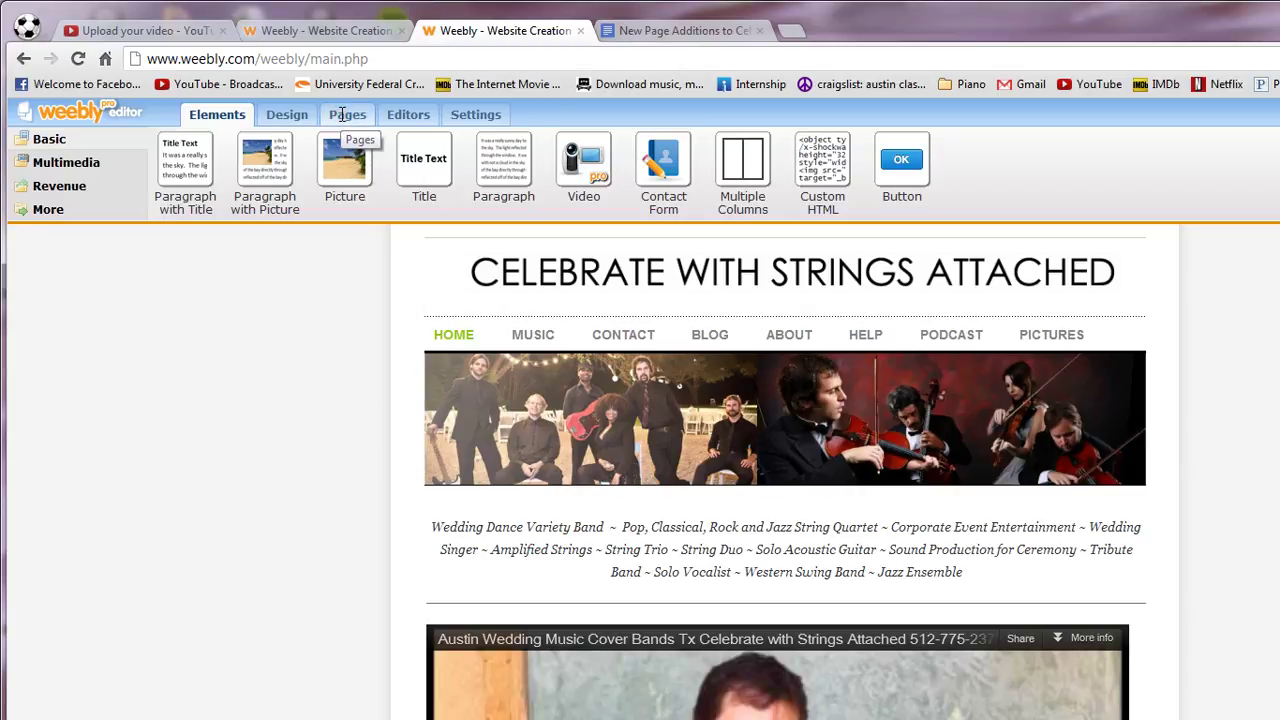
- Add a new page to the site from the Pages manager
{"action": "left_click", "coordinate": [343, 115]}
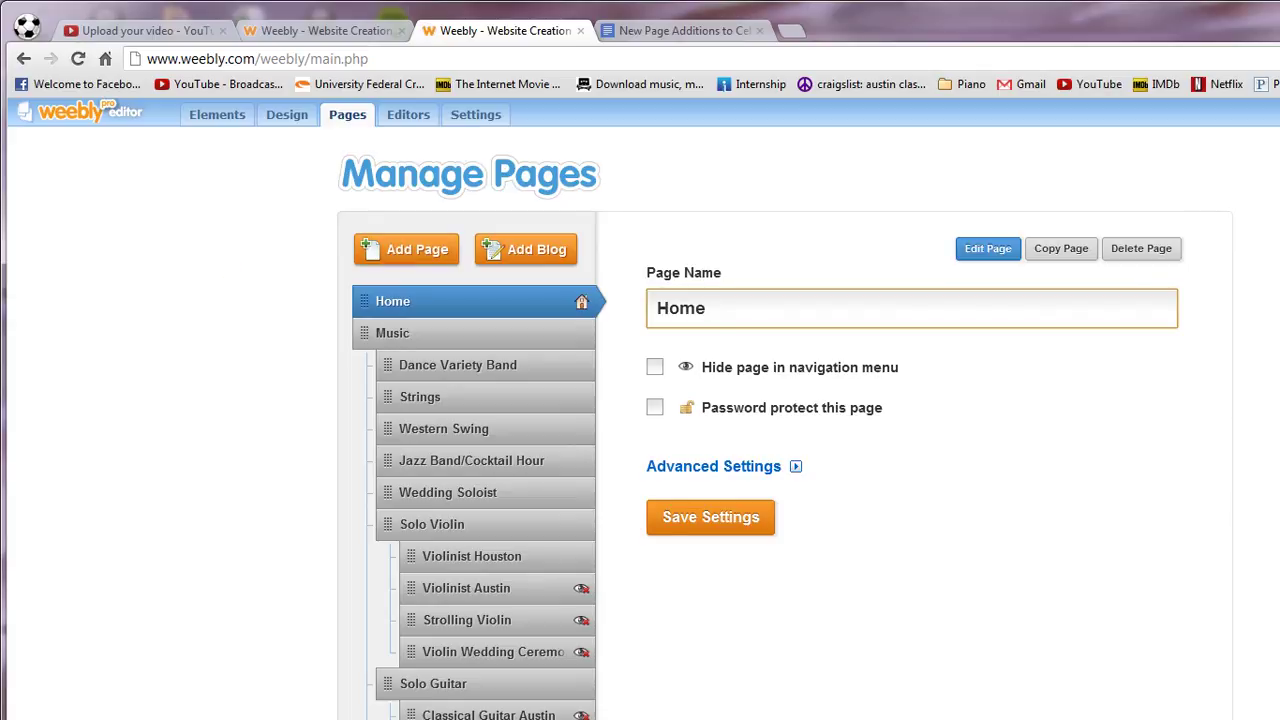
{"action": "scroll", "coordinate": [474, 450], "scroll_direction": "down", "scroll_amount": 10}
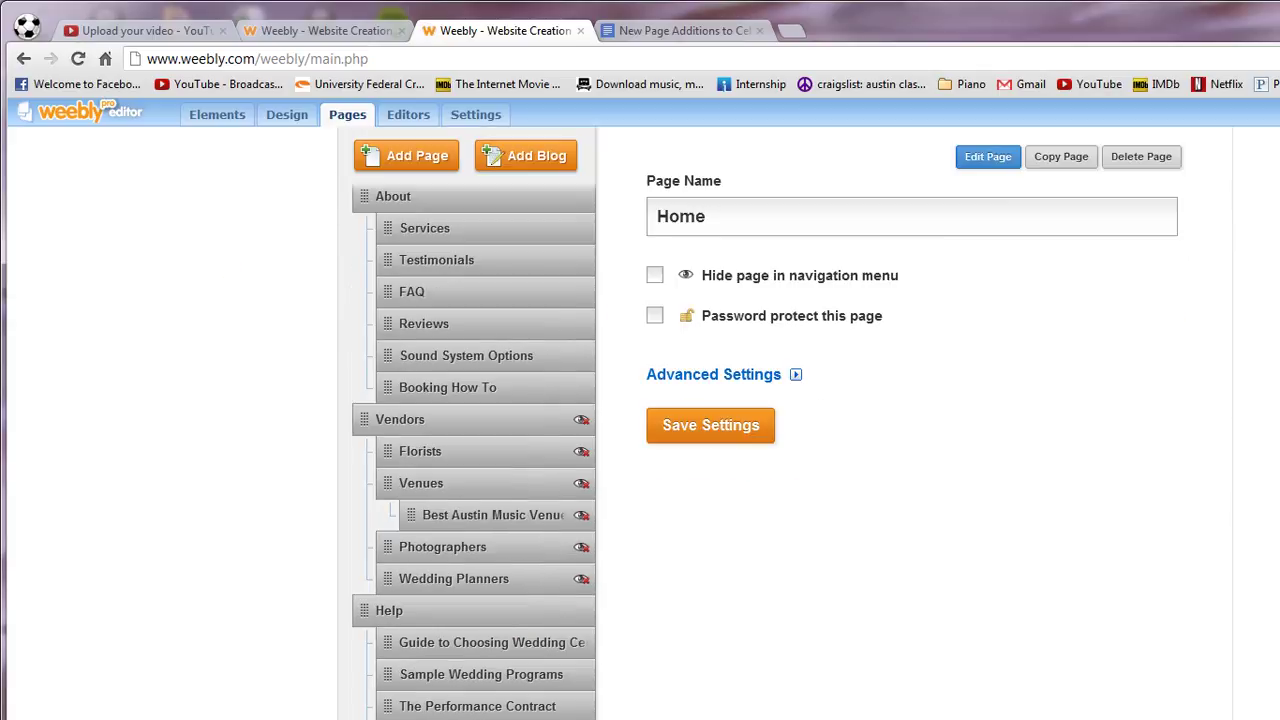
{"action": "scroll", "coordinate": [474, 450], "scroll_direction": "up", "scroll_amount": 10}
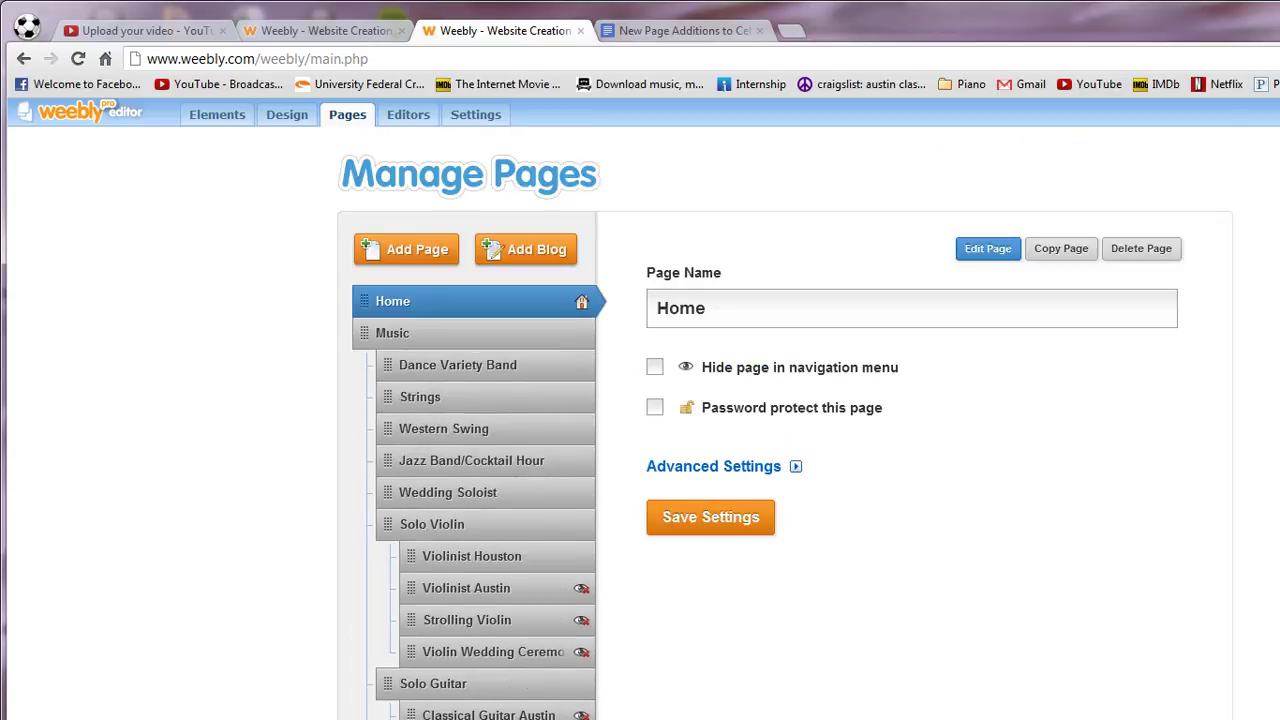
{"action": "scroll", "coordinate": [474, 450], "scroll_direction": "down", "scroll_amount": 5}
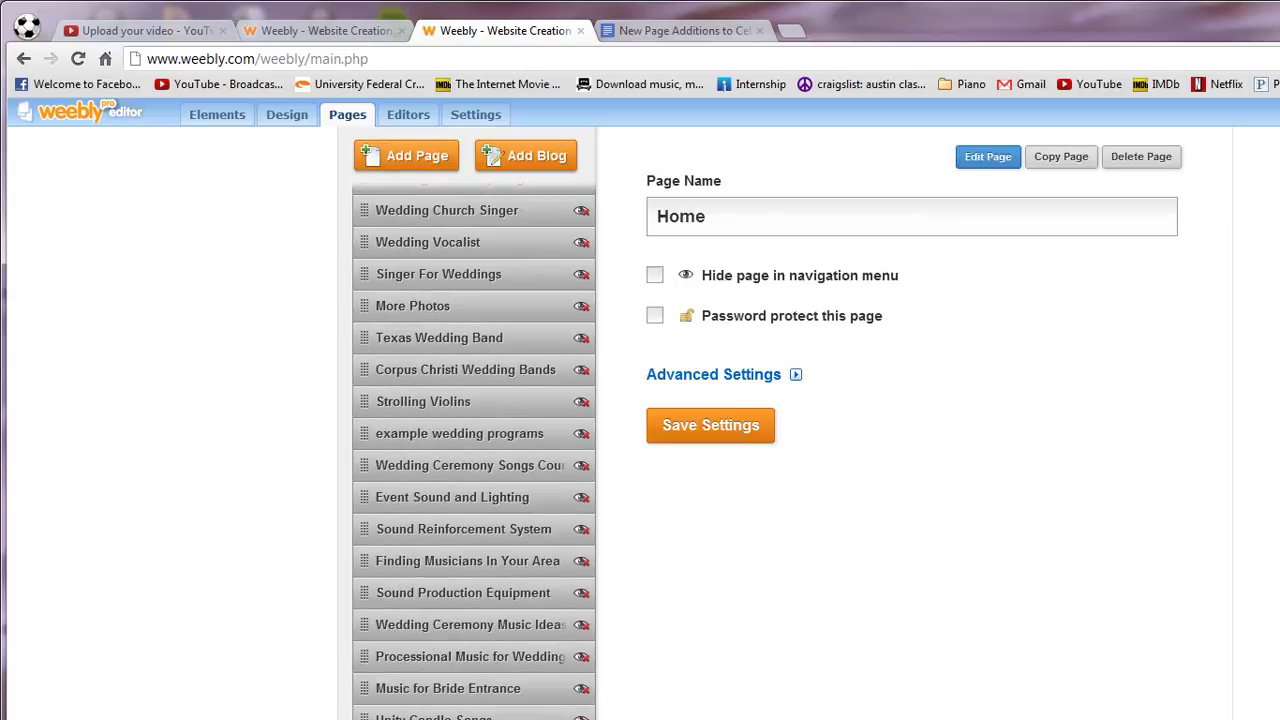
{"action": "scroll", "coordinate": [474, 450], "scroll_direction": "up", "scroll_amount": 10}
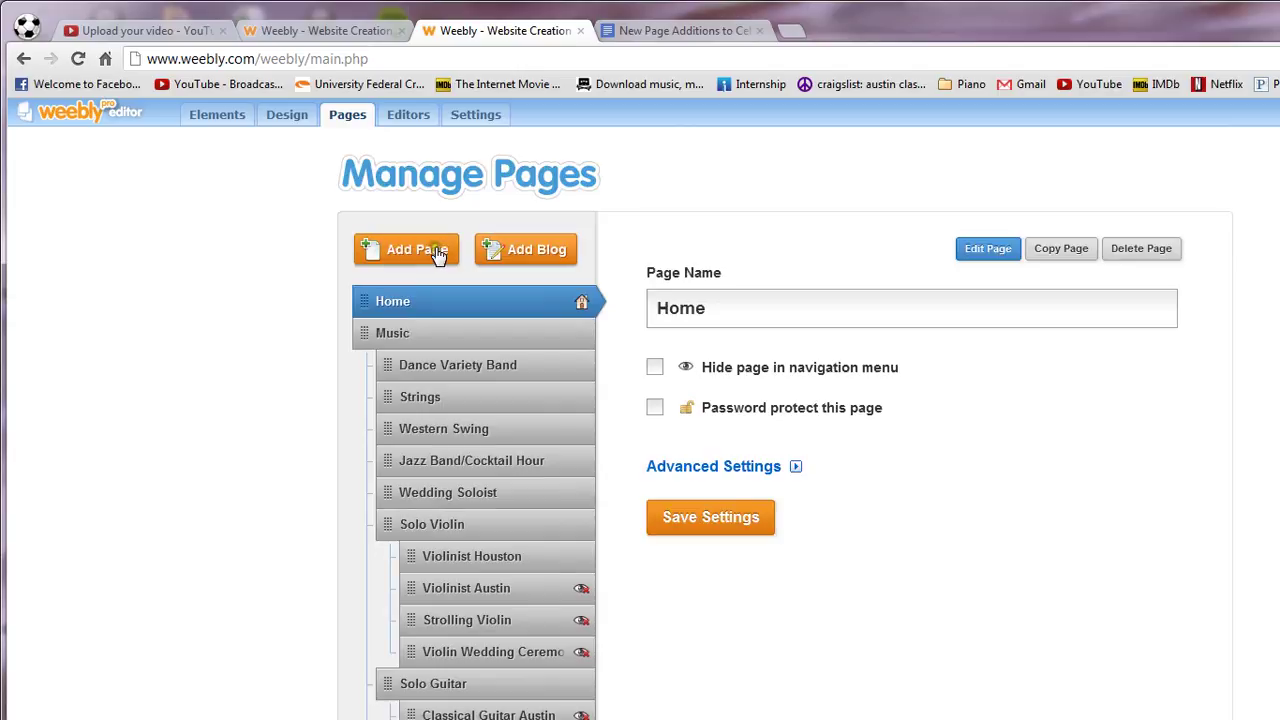
{"action": "left_click", "coordinate": [437, 255]}
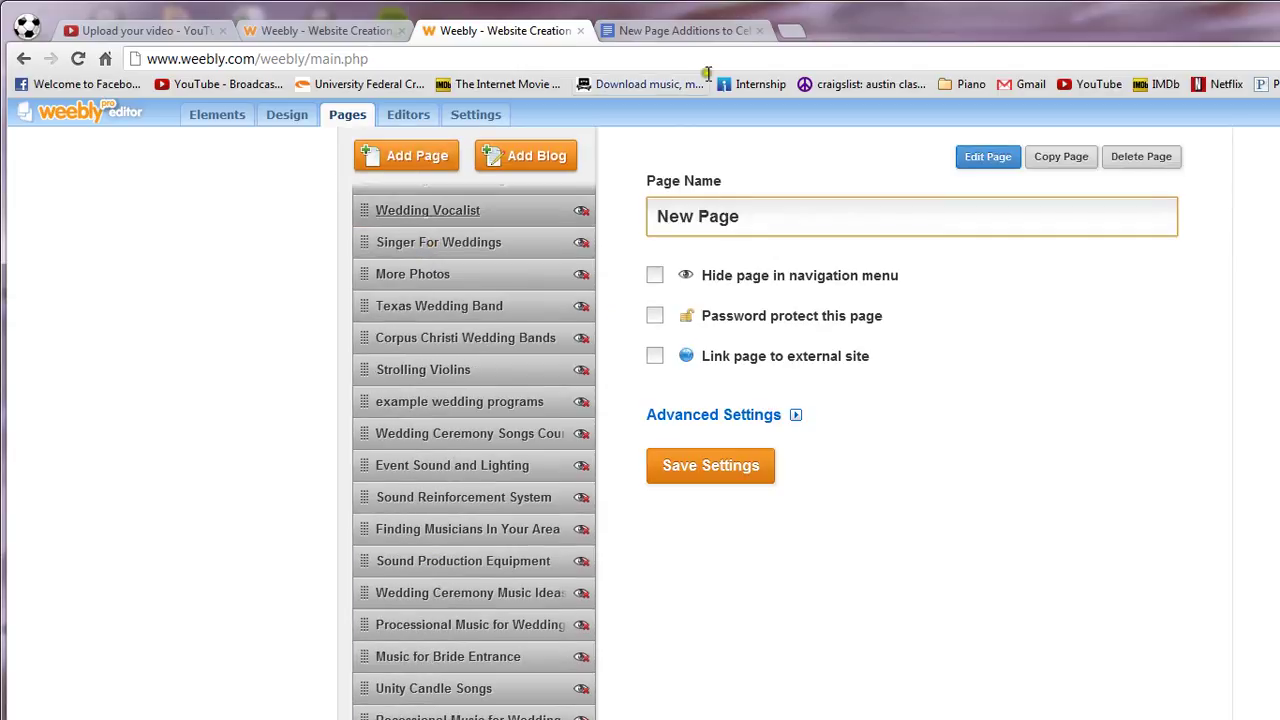
- Name the new page 'Violin Houston Texas' and open its Advanced Settings
{"action": "left_click", "coordinate": [685, 30]}
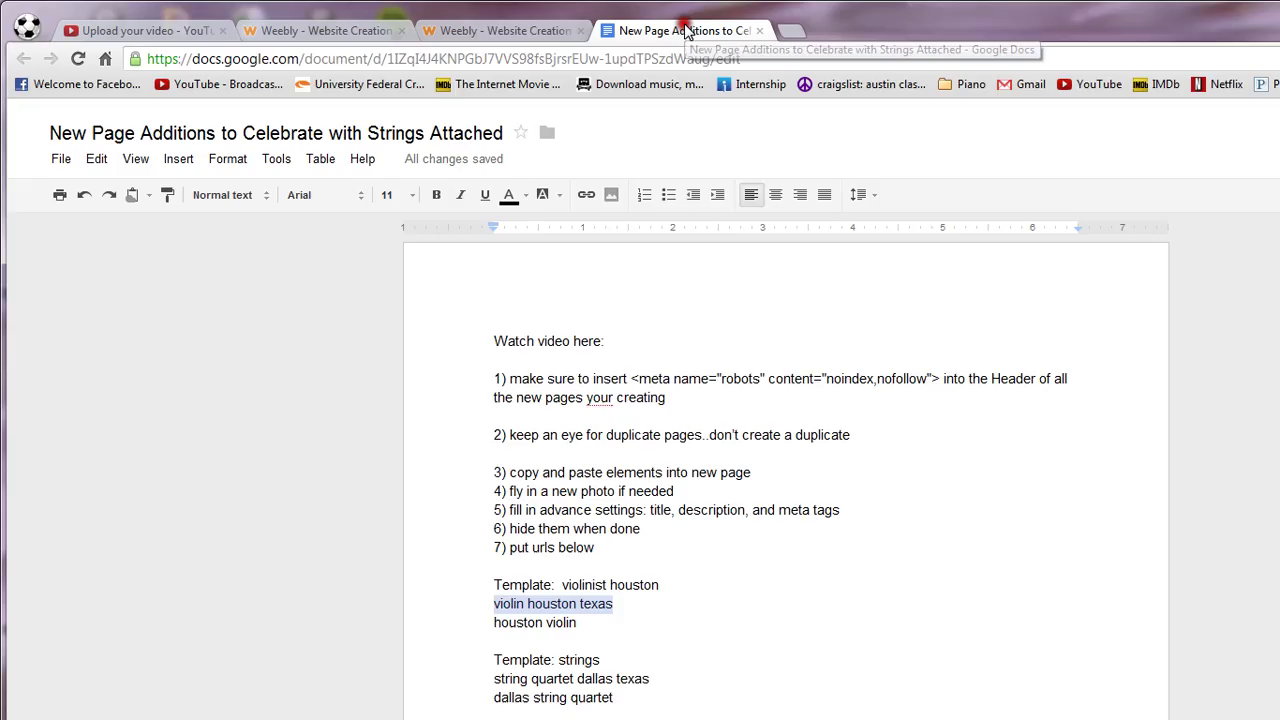
{"action": "left_click", "coordinate": [530, 32]}
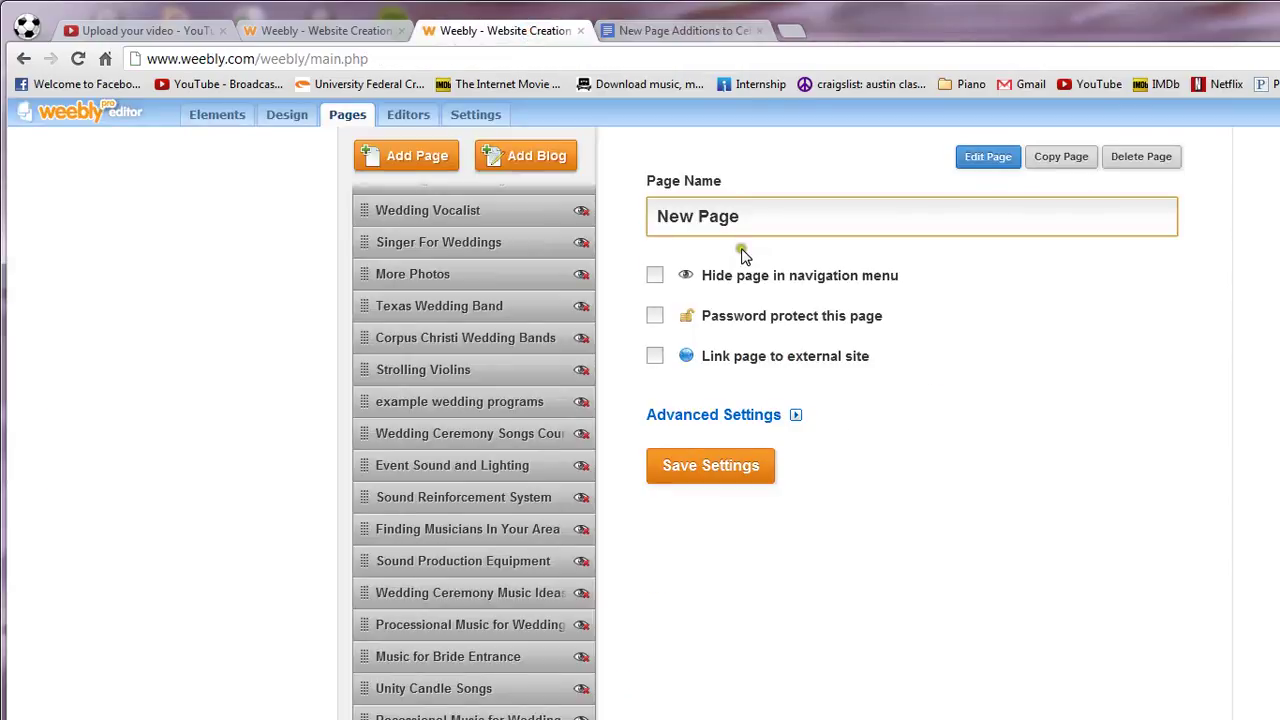
{"action": "type", "text": "Violin H"}
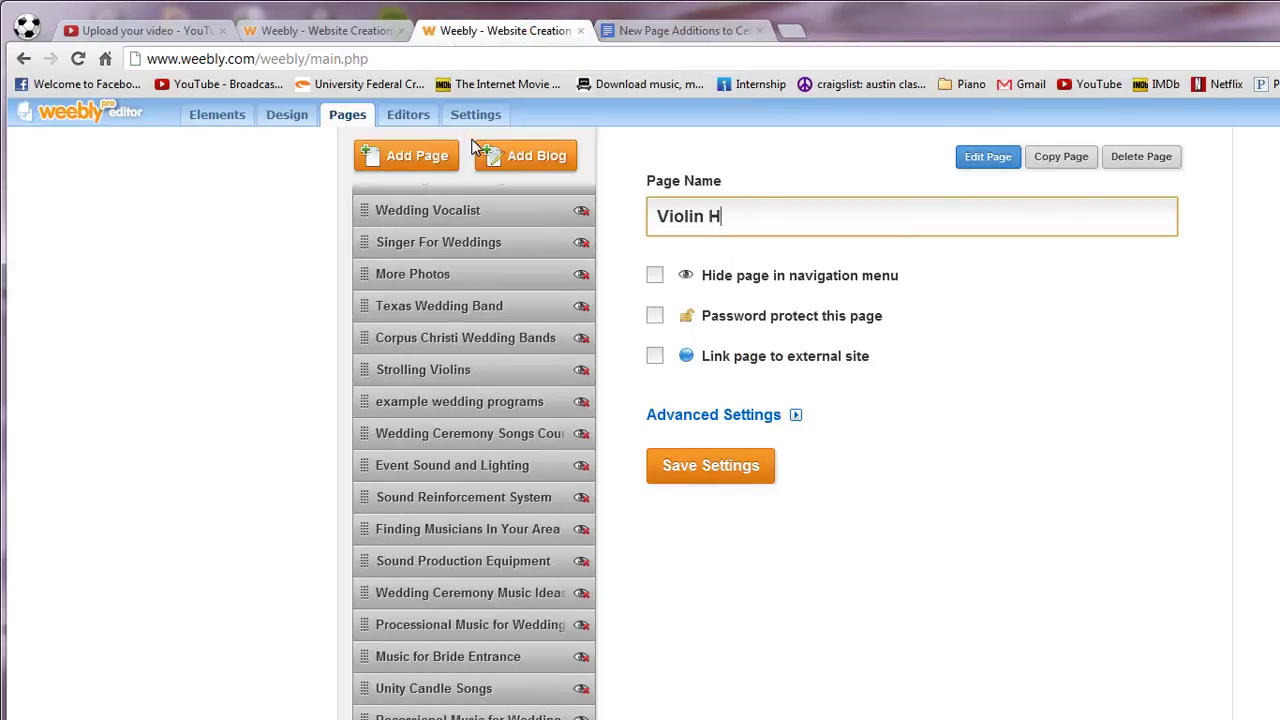
{"action": "type", "text": "ouston Texas"}
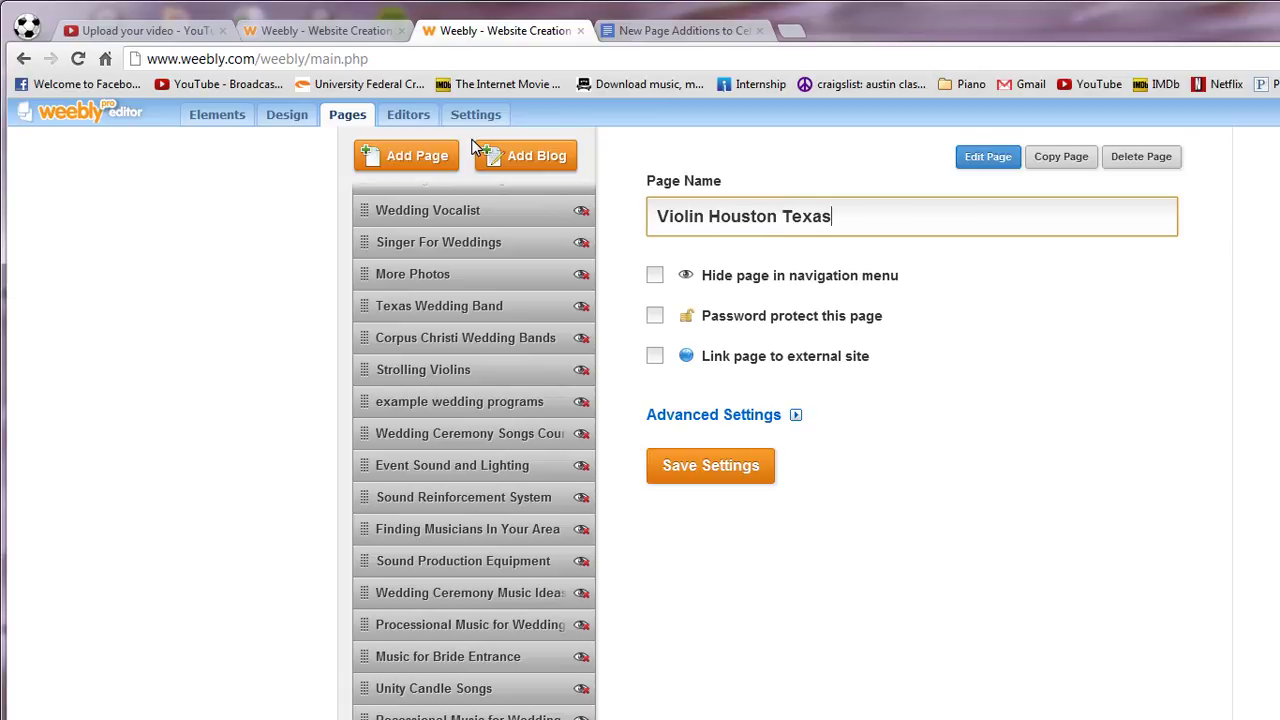
{"action": "left_click", "coordinate": [723, 416]}
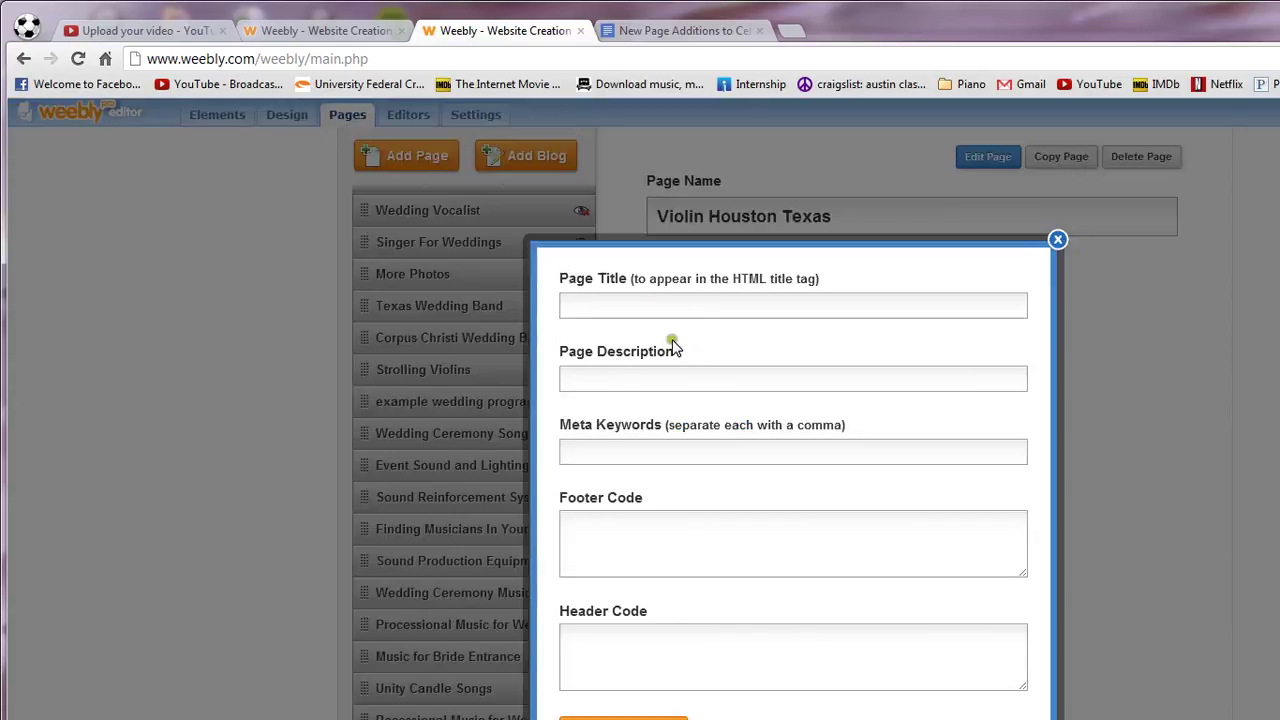
- Set the page title to 'Violin Houston Texas | Celebrate with Strings Attached'
{"action": "left_click", "coordinate": [670, 303]}
{"action": "left_click", "coordinate": [721, 302]}
{"action": "type", "text": "Violin Houston Texa"}
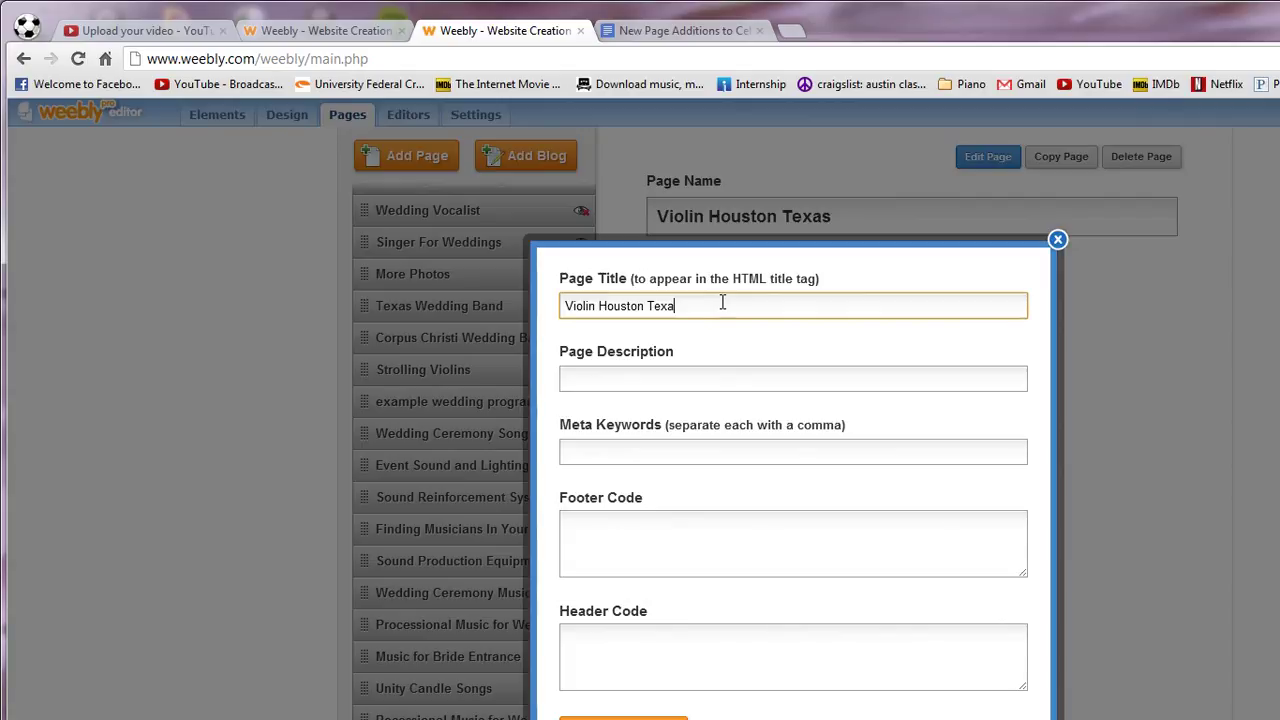
{"action": "type", "text": "s "}
{"action": "type", "text": "| Will"}
{"action": "key", "text": "BackSpace"}
{"action": "key", "text": "BackSpace"}
{"action": "key", "text": "BackSpace"}
{"action": "key", "text": "BackSpace"}
{"action": "type", "text": "Celebrate with Strings Attached"}
- Write a page description combining Violin Houston Texas with Celebrate with Strings Attached
{"action": "key", "text": "Tab"}
{"action": "type", "text": "http://www.weebly.com/weebly/main.php"}
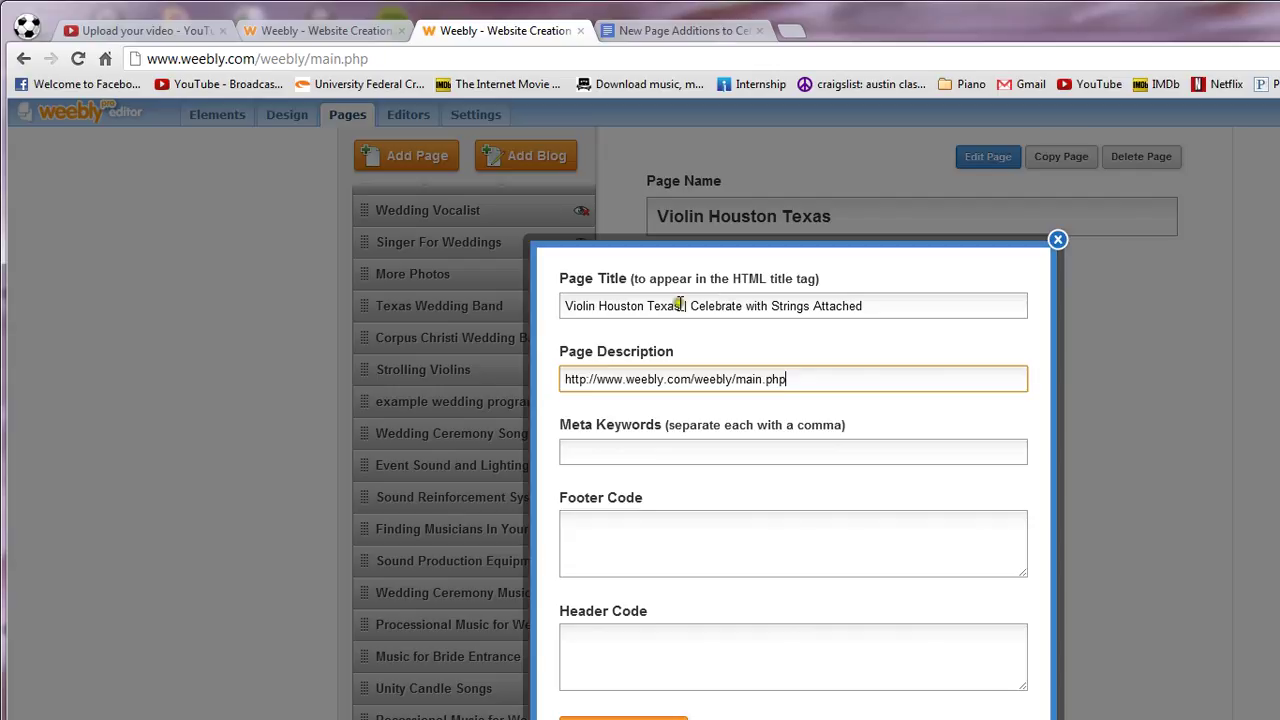
{"action": "left_click_drag", "start_coordinate": [680, 305], "coordinate": [562, 305]}
{"action": "key", "text": "ctrl+c"}
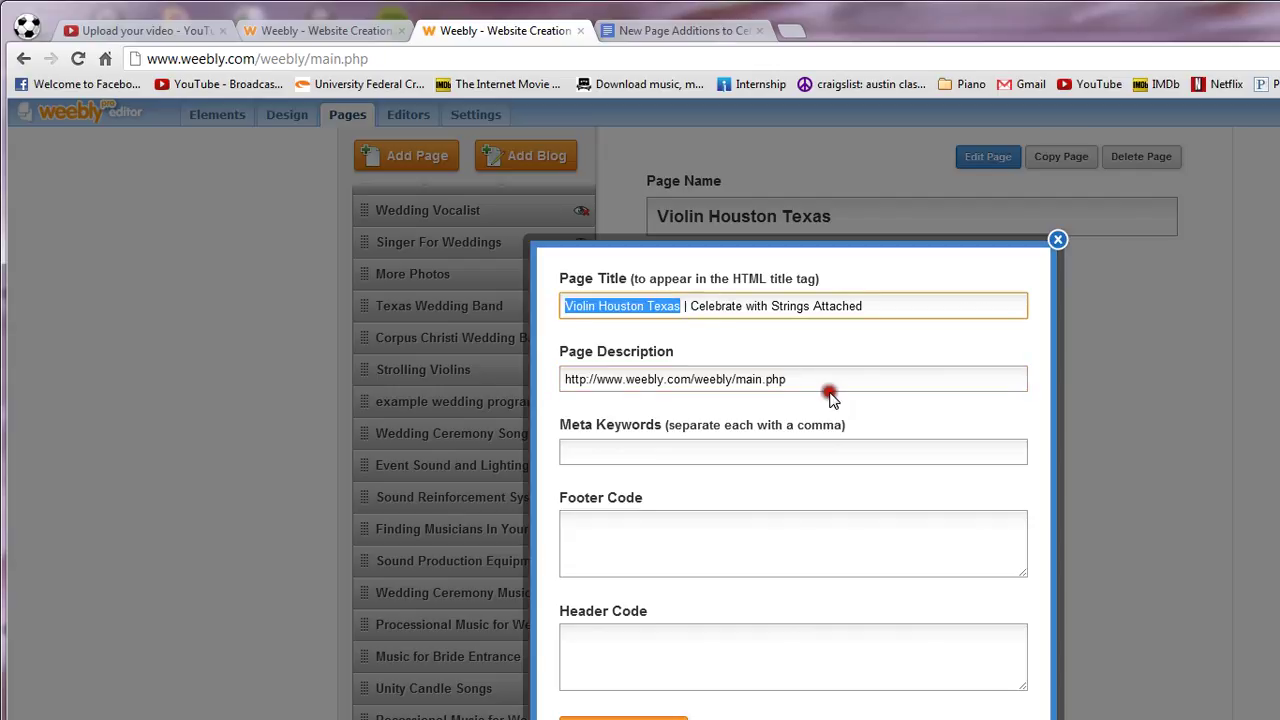
{"action": "left_click", "coordinate": [811, 381]}
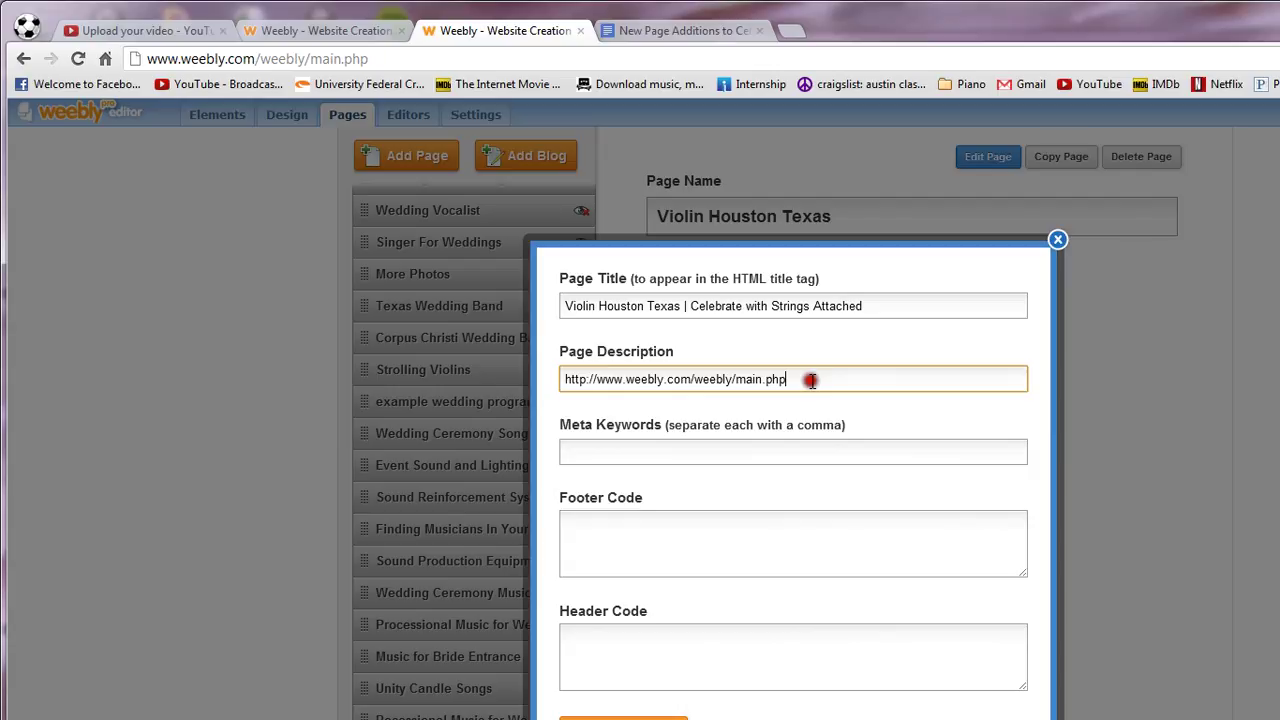
{"action": "key", "text": "ctrl+a"}
{"action": "key", "text": "ctrl+v"}
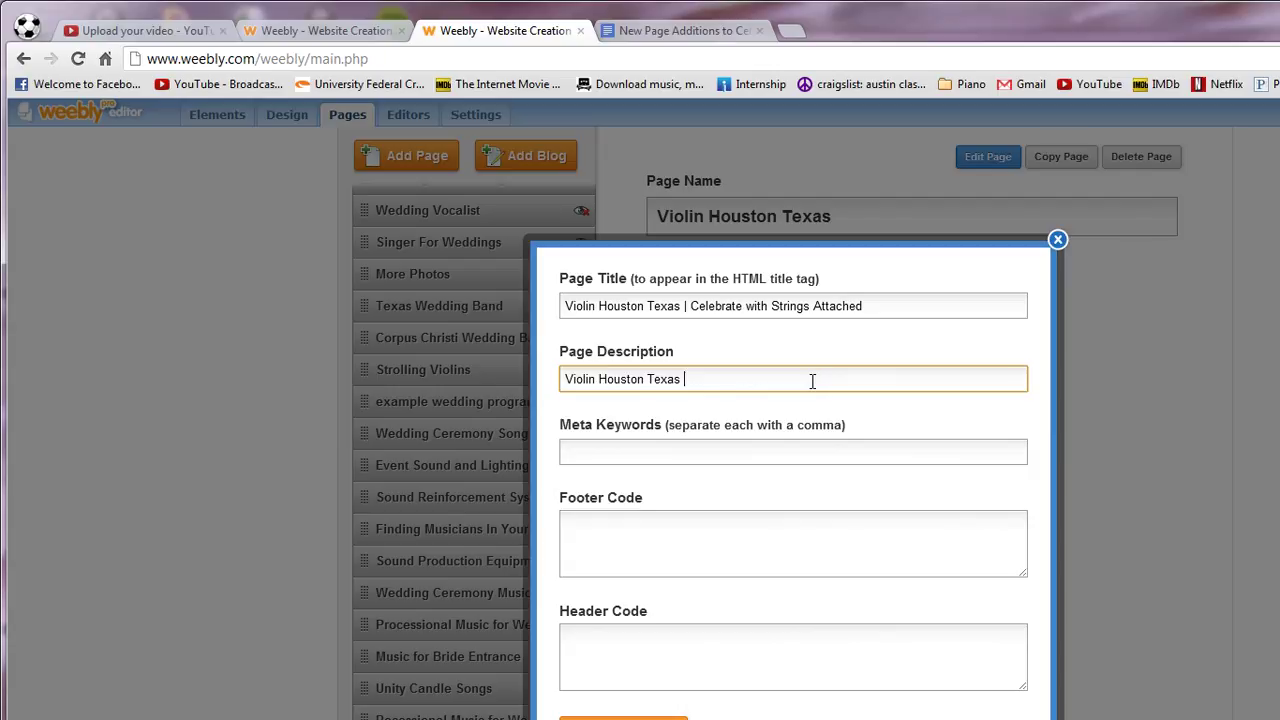
{"action": "type", "text": "with Celebrate"}
{"action": "type", "text": "with Strings Attached"}
{"action": "left_click", "coordinate": [567, 379]}
{"action": "left_click", "coordinate": [567, 379], "text": "shift"}
{"action": "key", "text": "ctrl+c"}
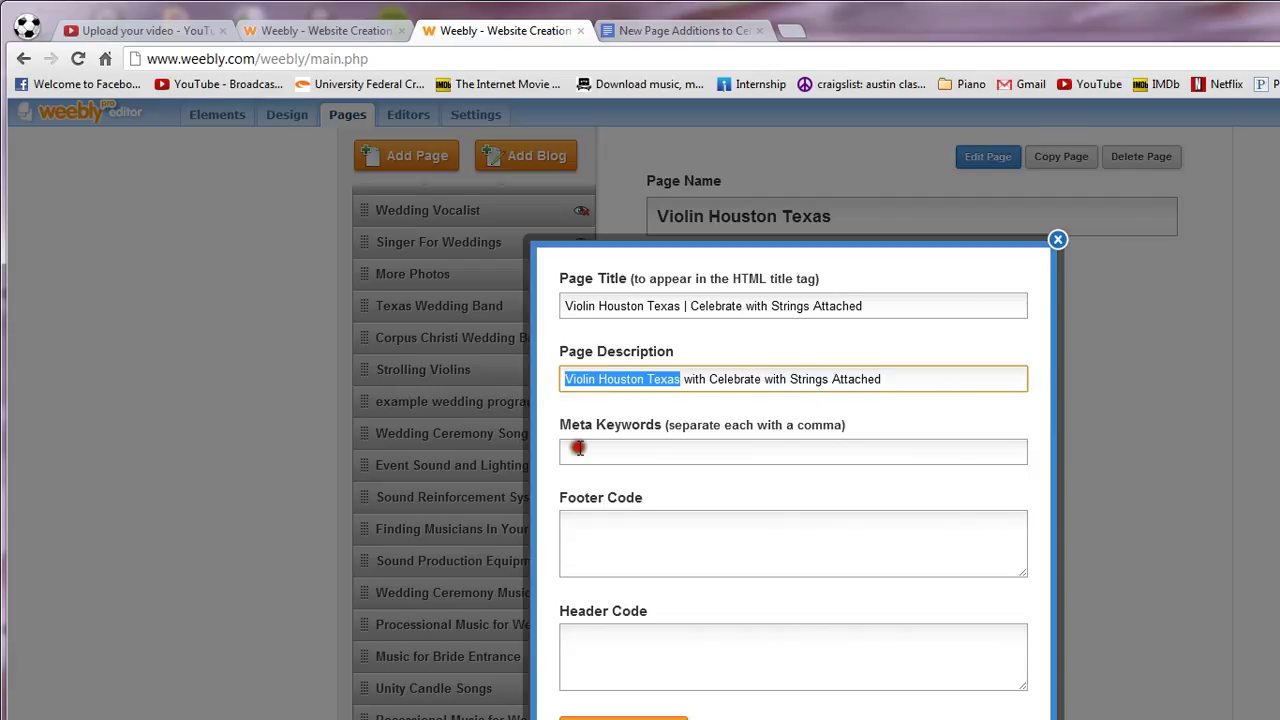
- Set meta keywords to 'Violin Houston Texas,houston violin', taking the extra keyword from the checklist
{"action": "left_click", "coordinate": [578, 448]}
{"action": "key", "text": "ctrl+v"}
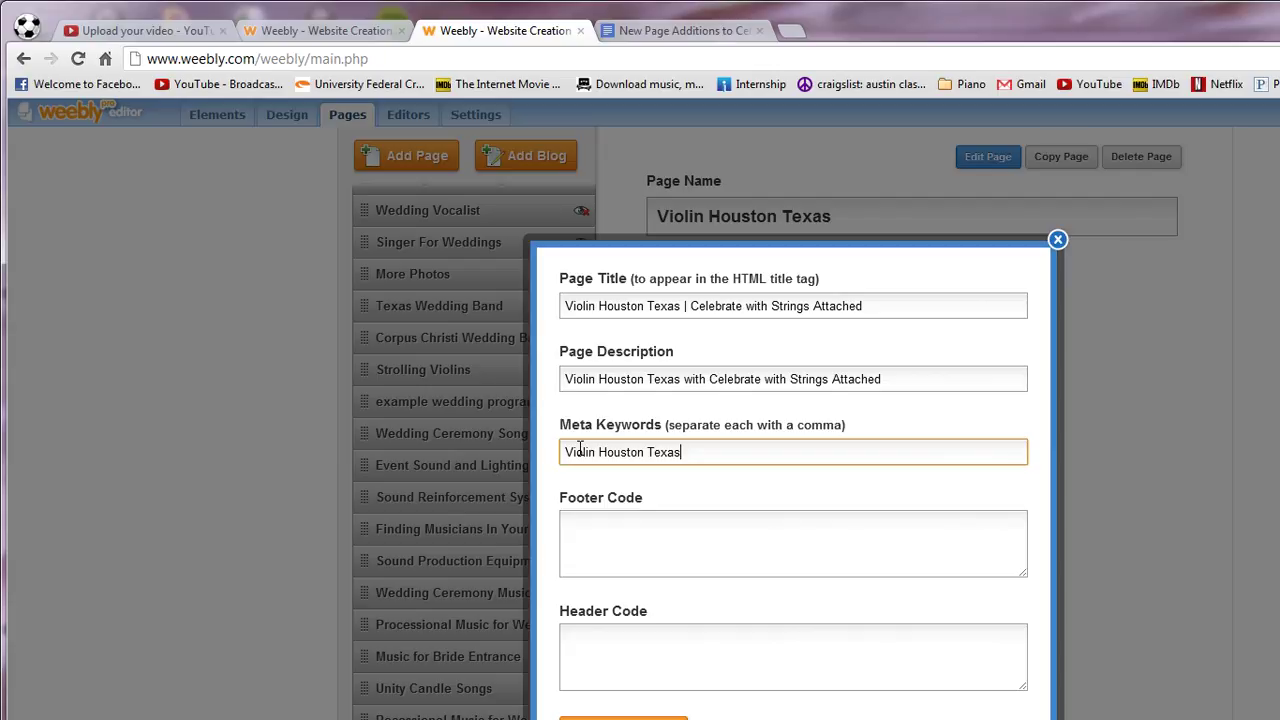
{"action": "key", "text": "ctrl+Tab"}
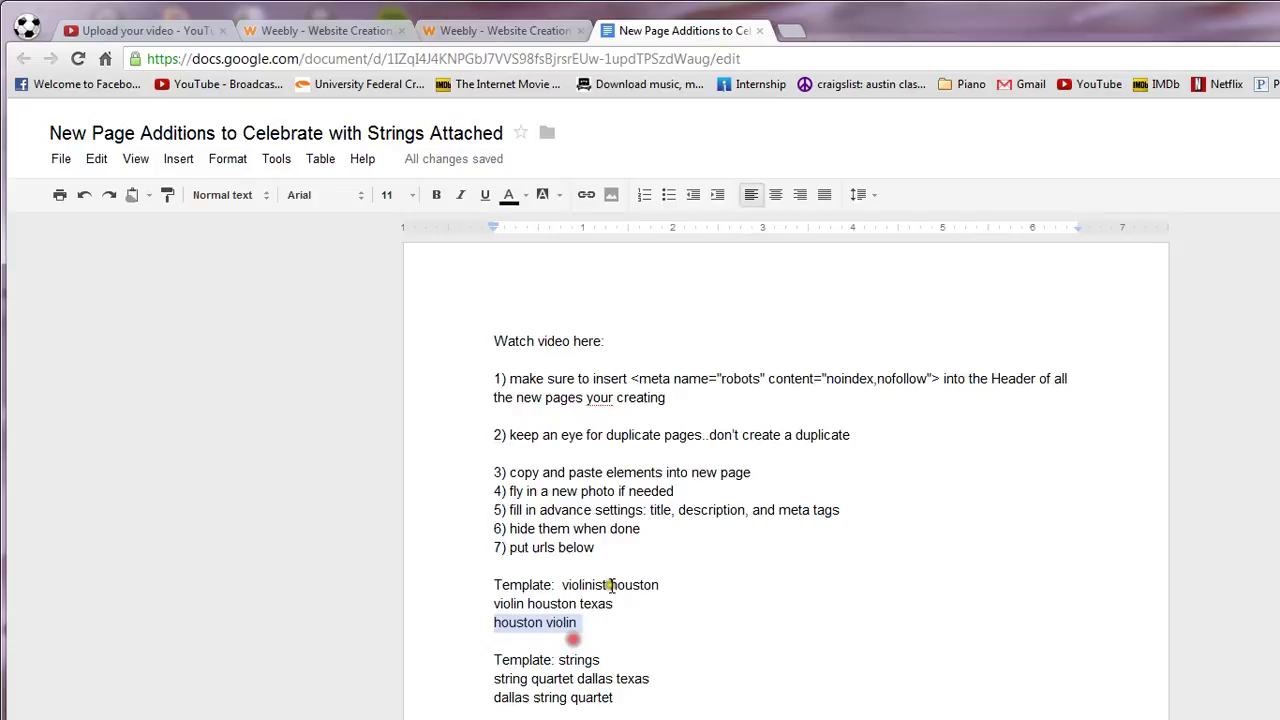
{"action": "key", "text": "ctrl+shift+Tab"}
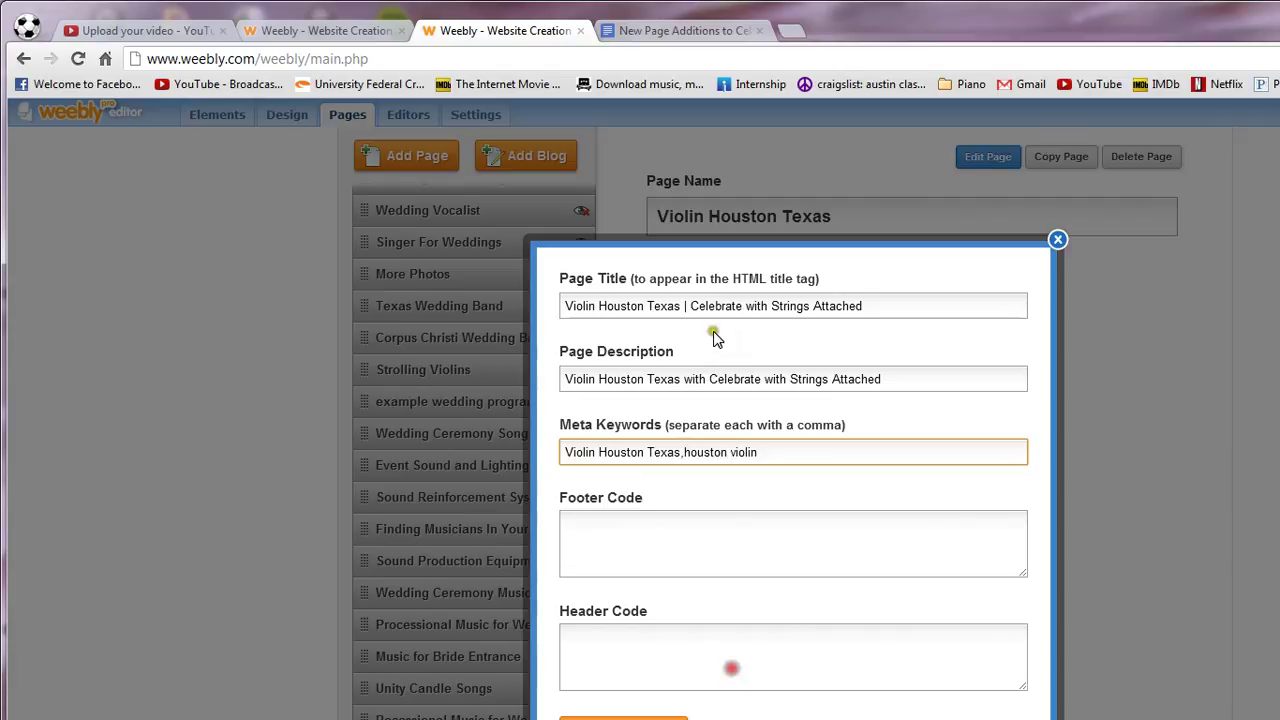
- Paste the noindex,nofollow meta robots tag from the checklist into Header Code and save
{"action": "key", "text": "ctrl+Tab"}
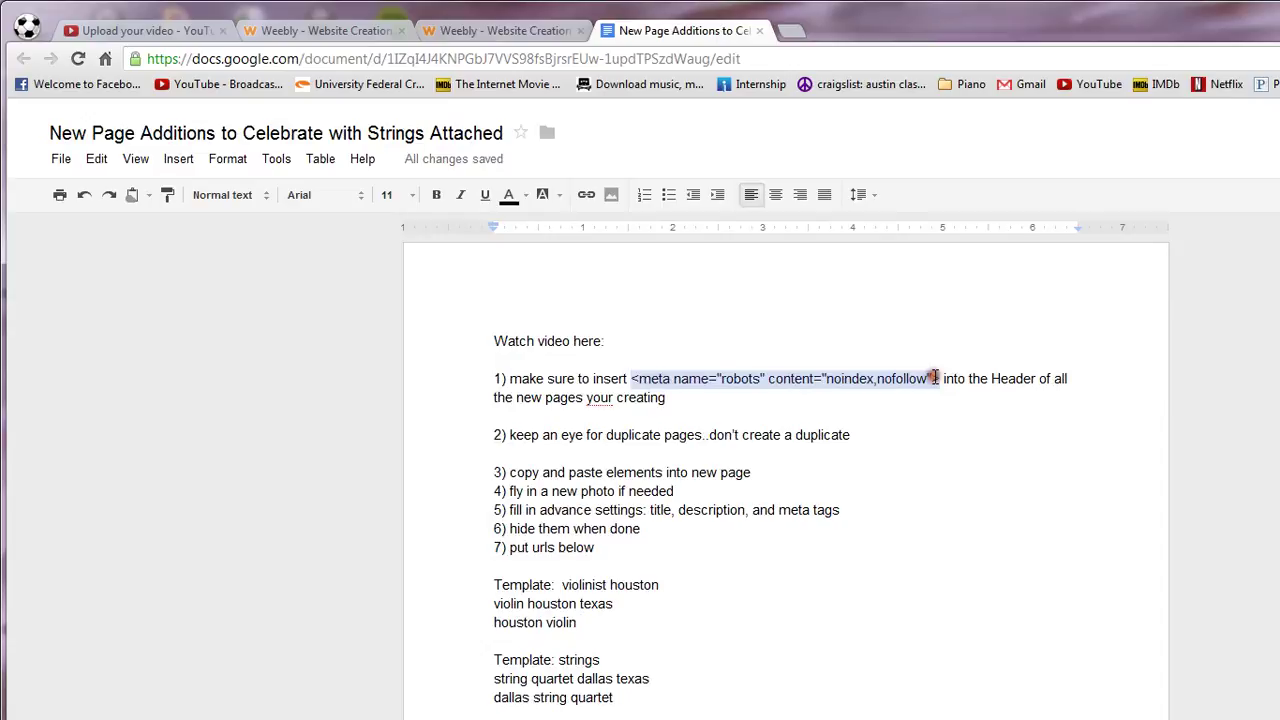
{"action": "key", "text": "ctrl+c"}
{"action": "key", "text": "ctrl+shift+Tab"}
{"action": "key", "text": "ctrl+v"}
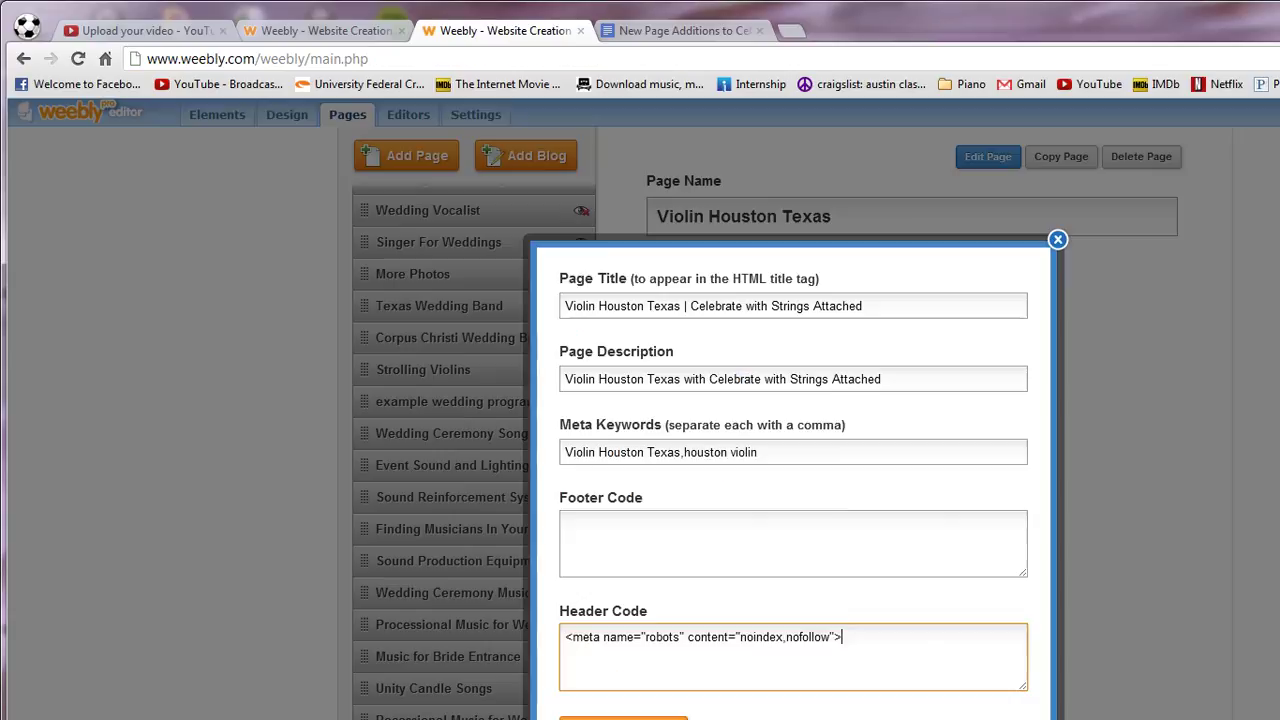
{"action": "key", "text": "Tab"}
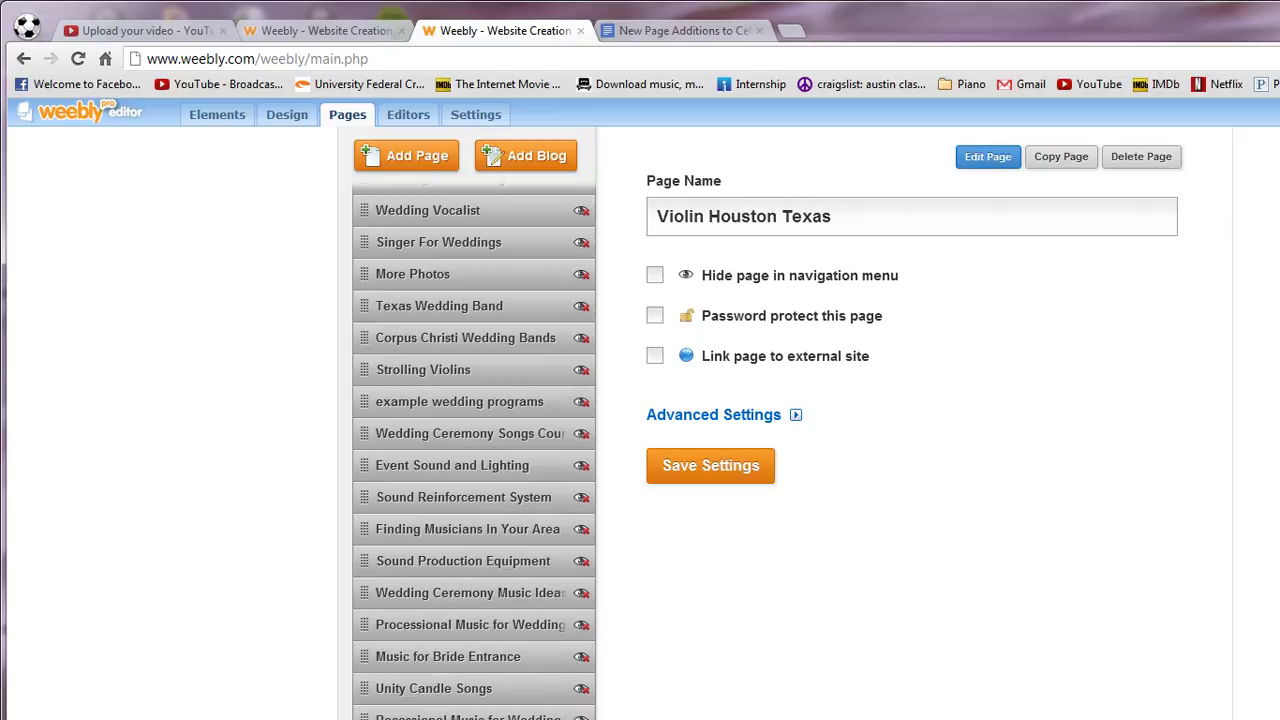
{"action": "left_click", "coordinate": [213, 118]}
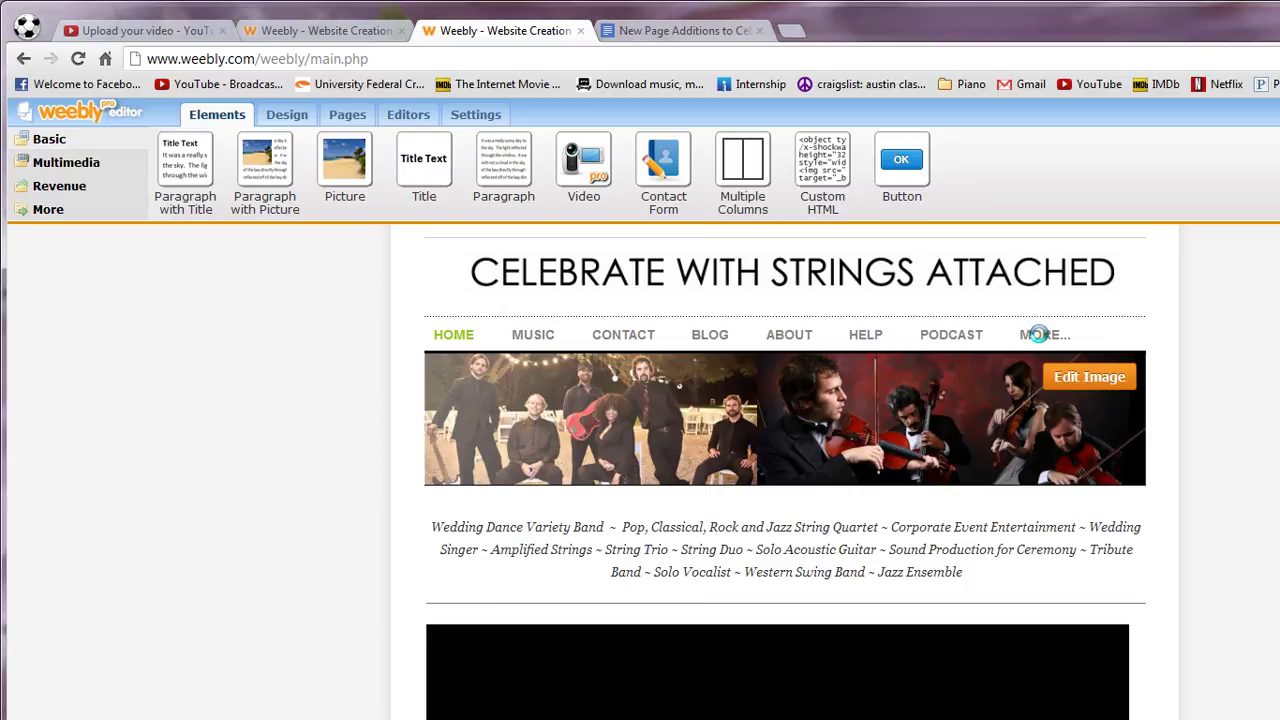
- Reveal the navigation's More menu, which lists the new Violin Houston Texas page
{"action": "mouse_move", "coordinate": [1040, 334]}
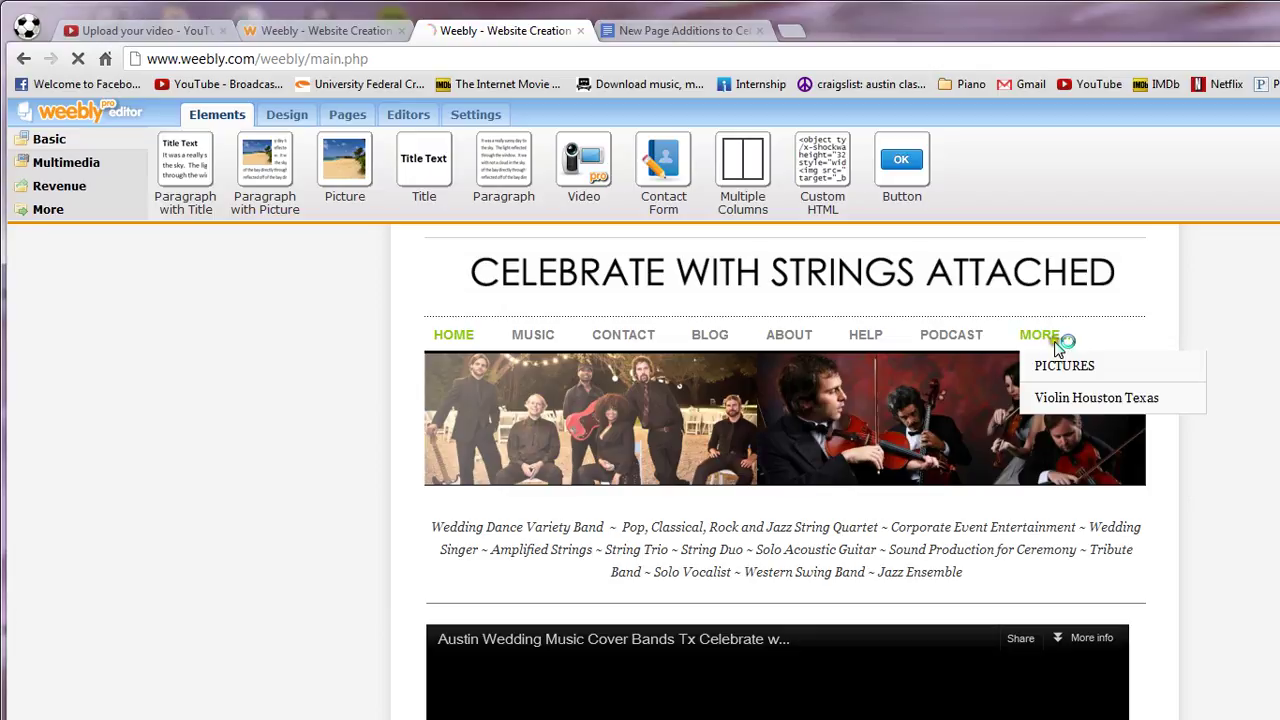
- Open the Violin Houston Texas page in the editor and resume the Debut screen recording
{"action": "left_click", "coordinate": [1072, 398]}
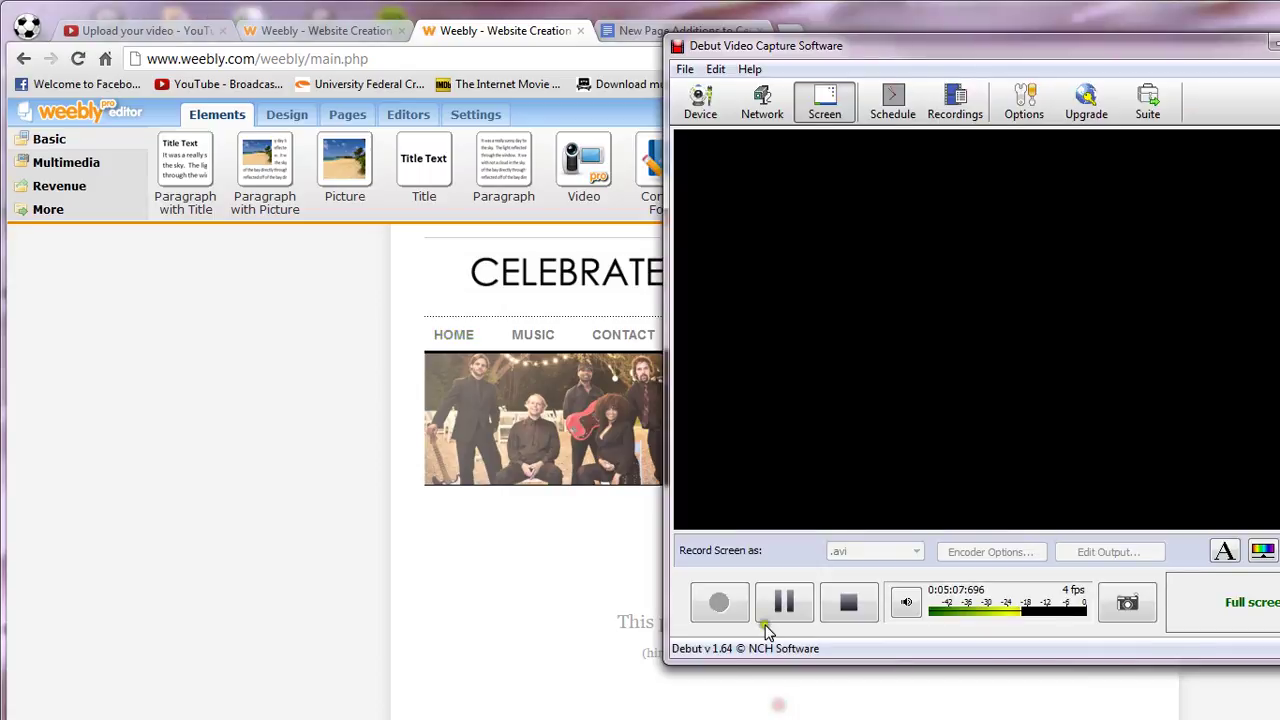
{"action": "left_click", "coordinate": [784, 602]}
{"action": "left_click", "coordinate": [719, 602]}
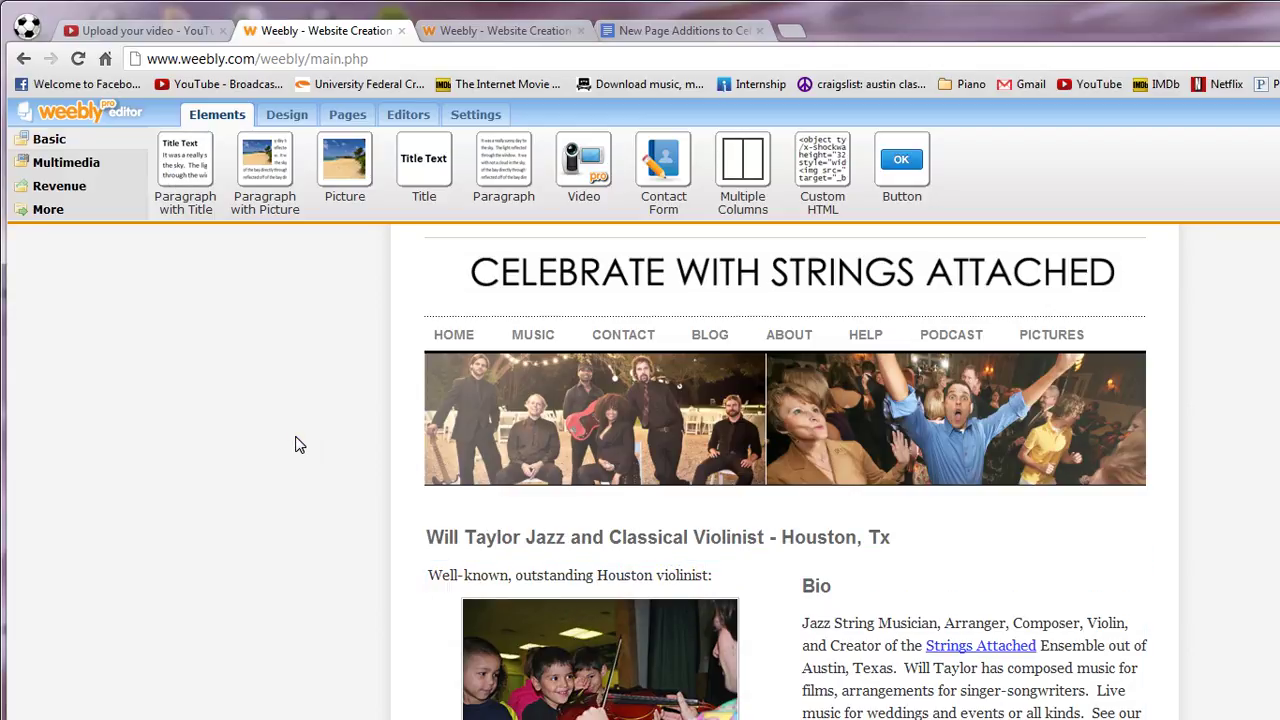
{"action": "left_click", "coordinate": [513, 32]}
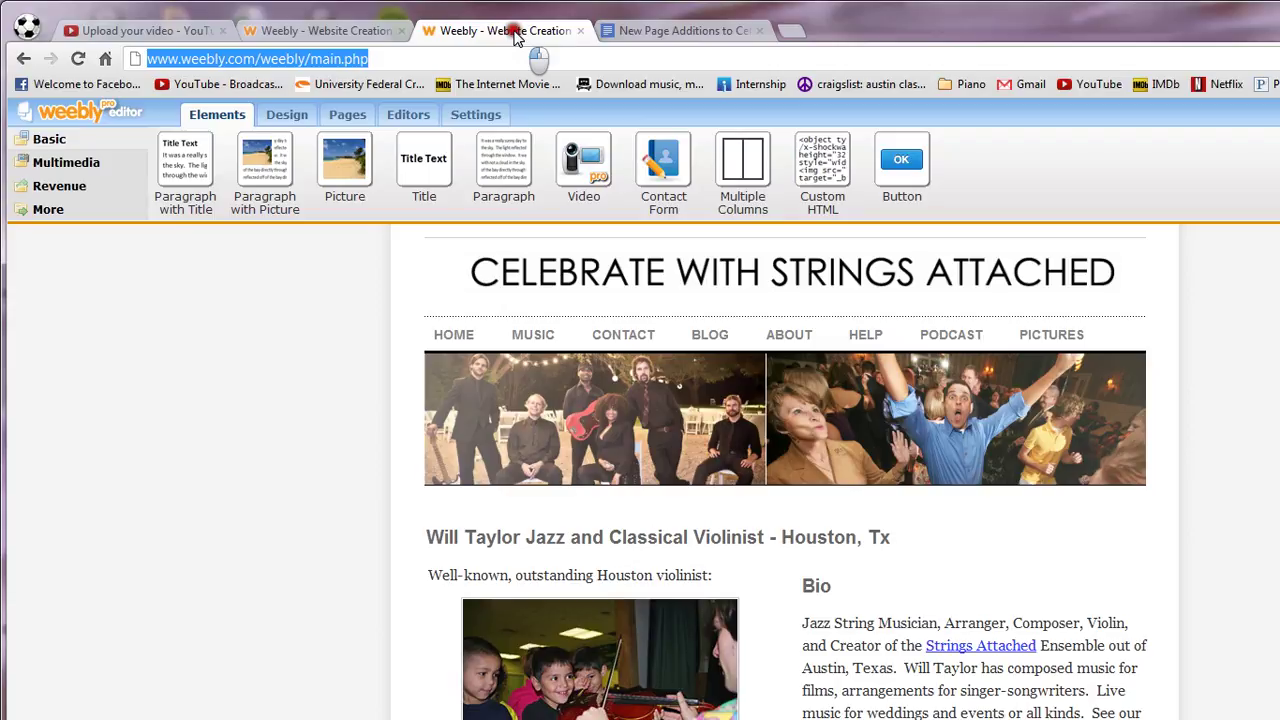
- Bring the earlier Weebly tab showing the Violin Houston Texas page back to the front
{"action": "left_click", "coordinate": [318, 31]}
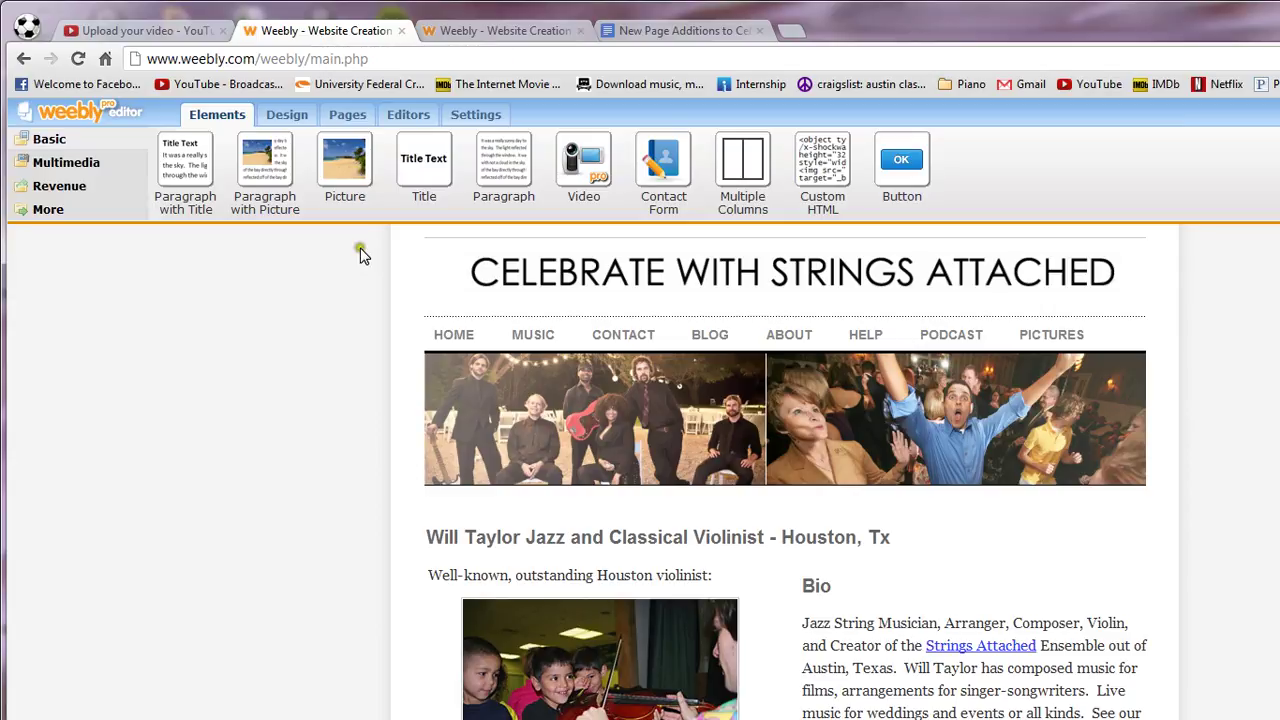
- Select the violin photo and look at its advanced settings and existing 'Picture' alt text
{"action": "left_click", "coordinate": [538, 675]}
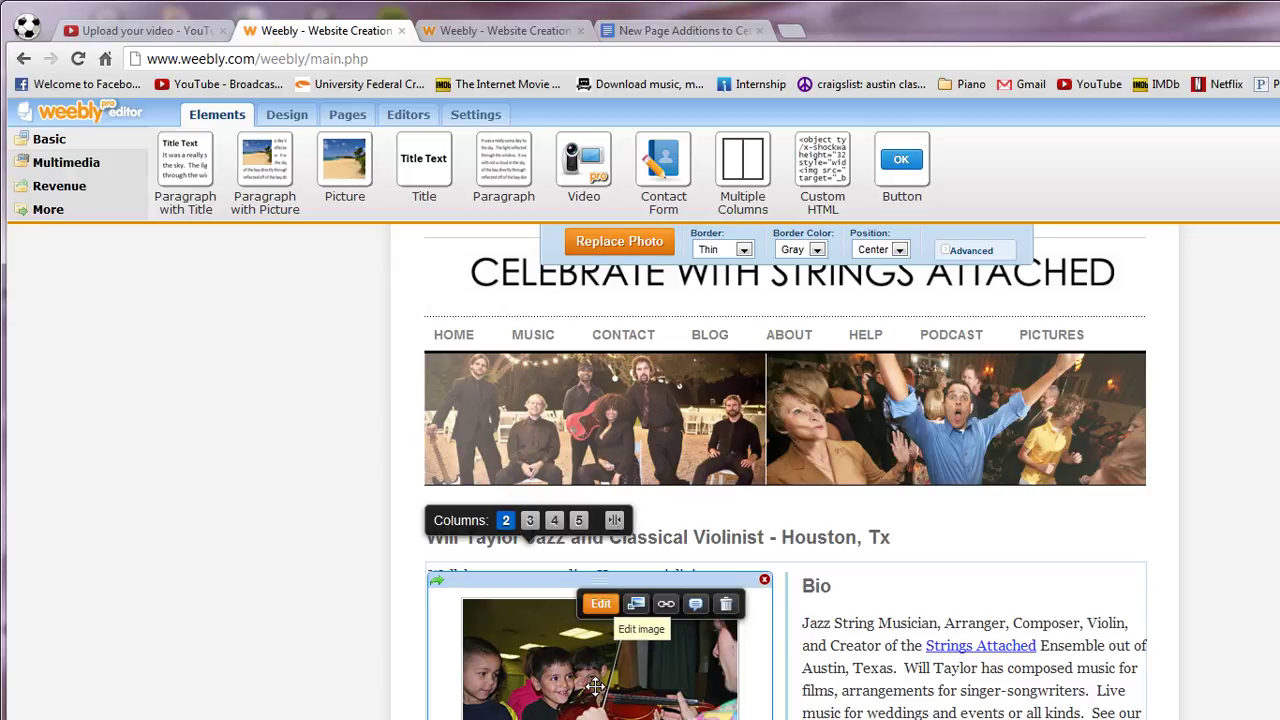
{"action": "left_click", "coordinate": [598, 605]}
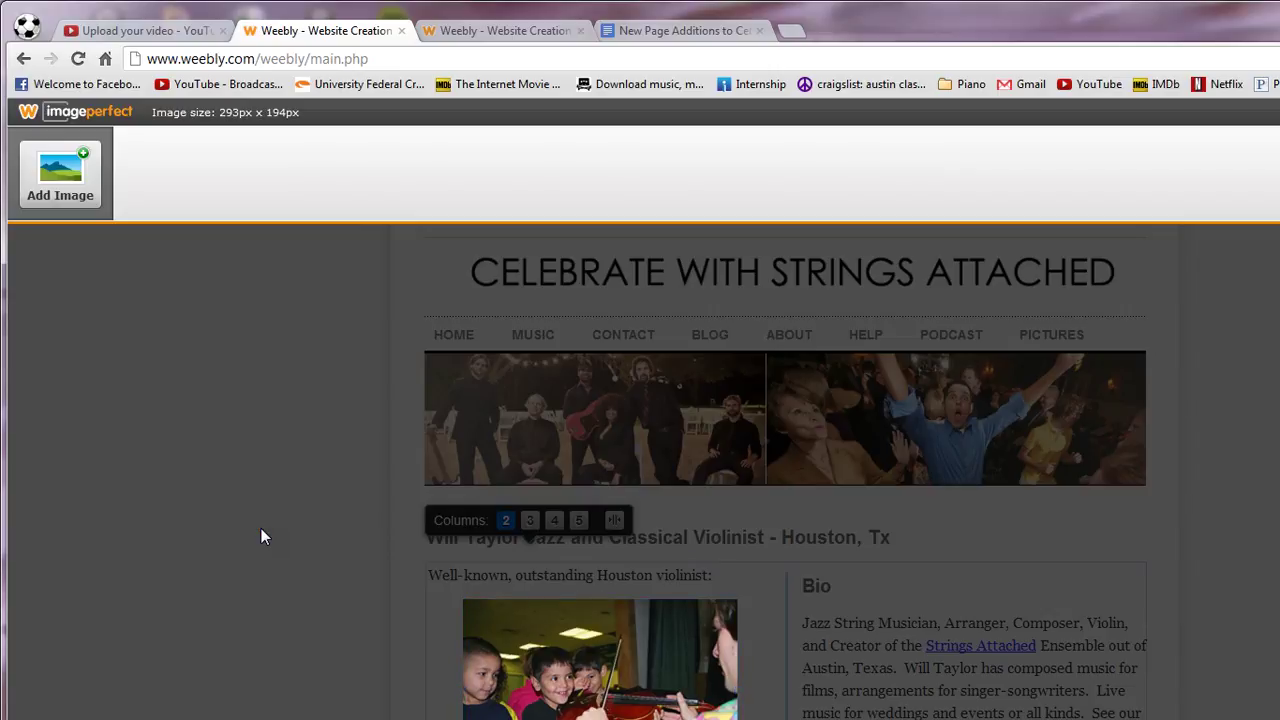
{"action": "left_click", "coordinate": [848, 592]}
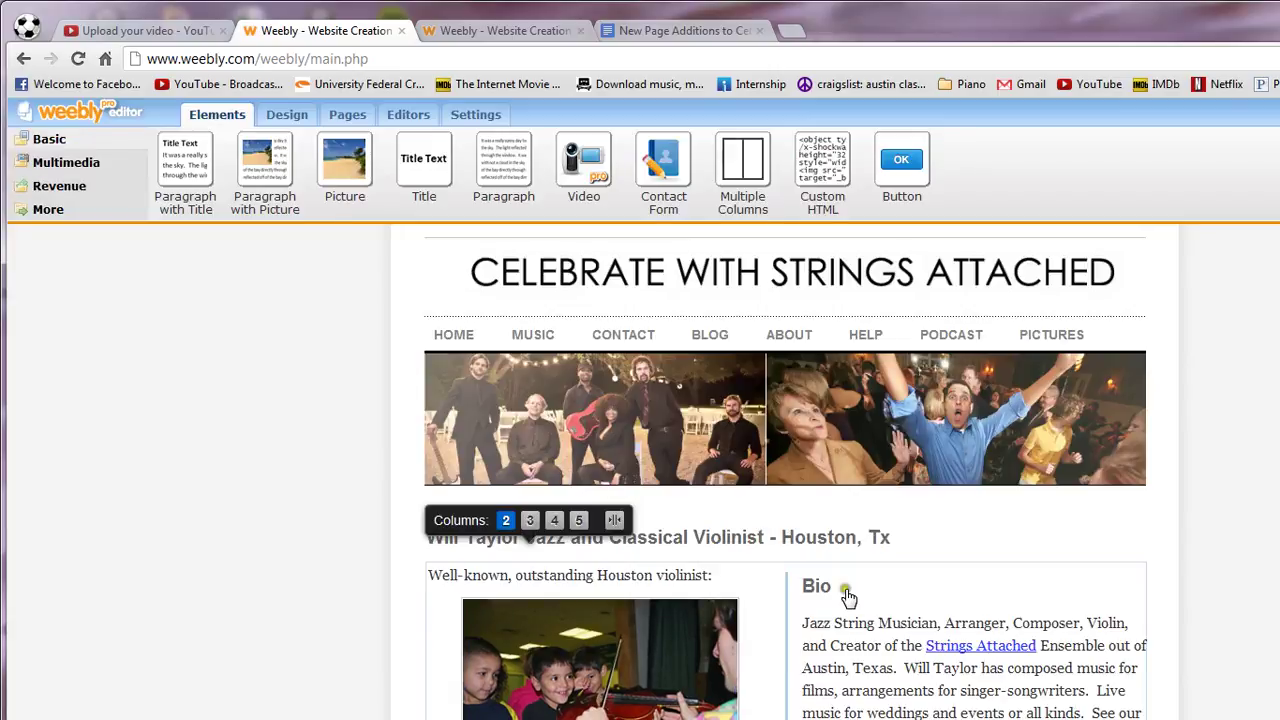
{"action": "mouse_move", "coordinate": [600, 697]}
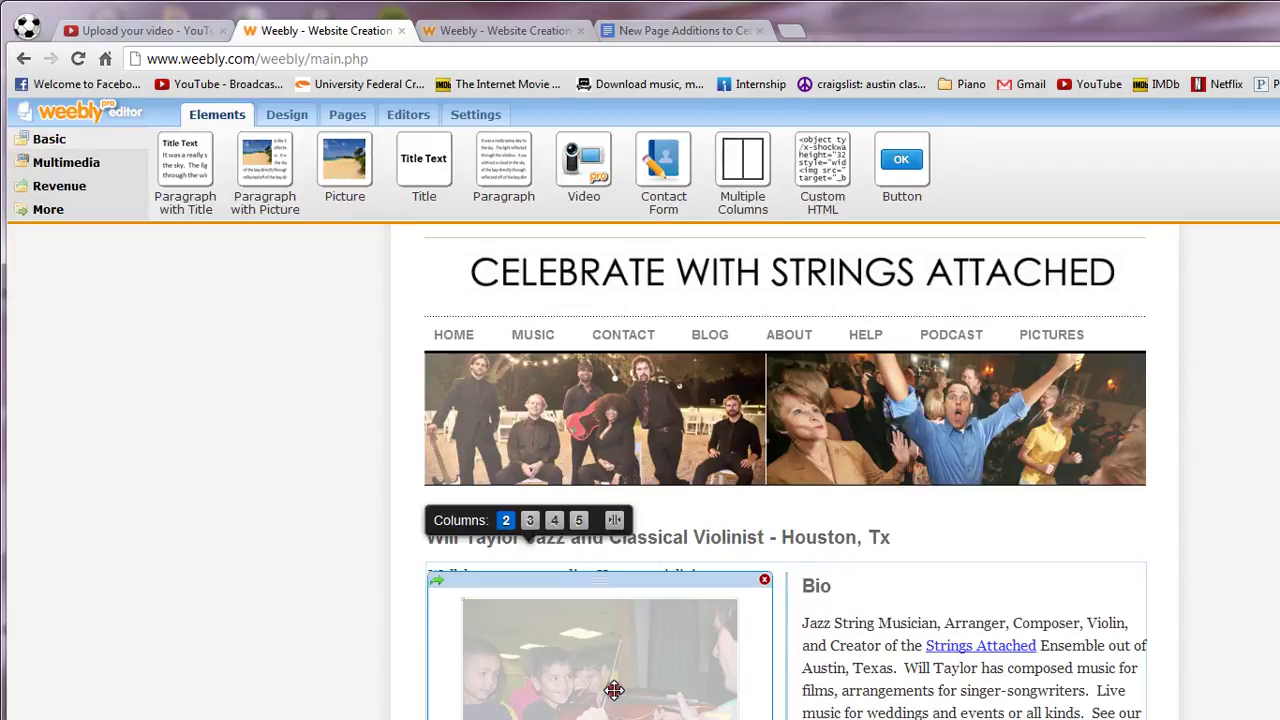
{"action": "left_click", "coordinate": [613, 690]}
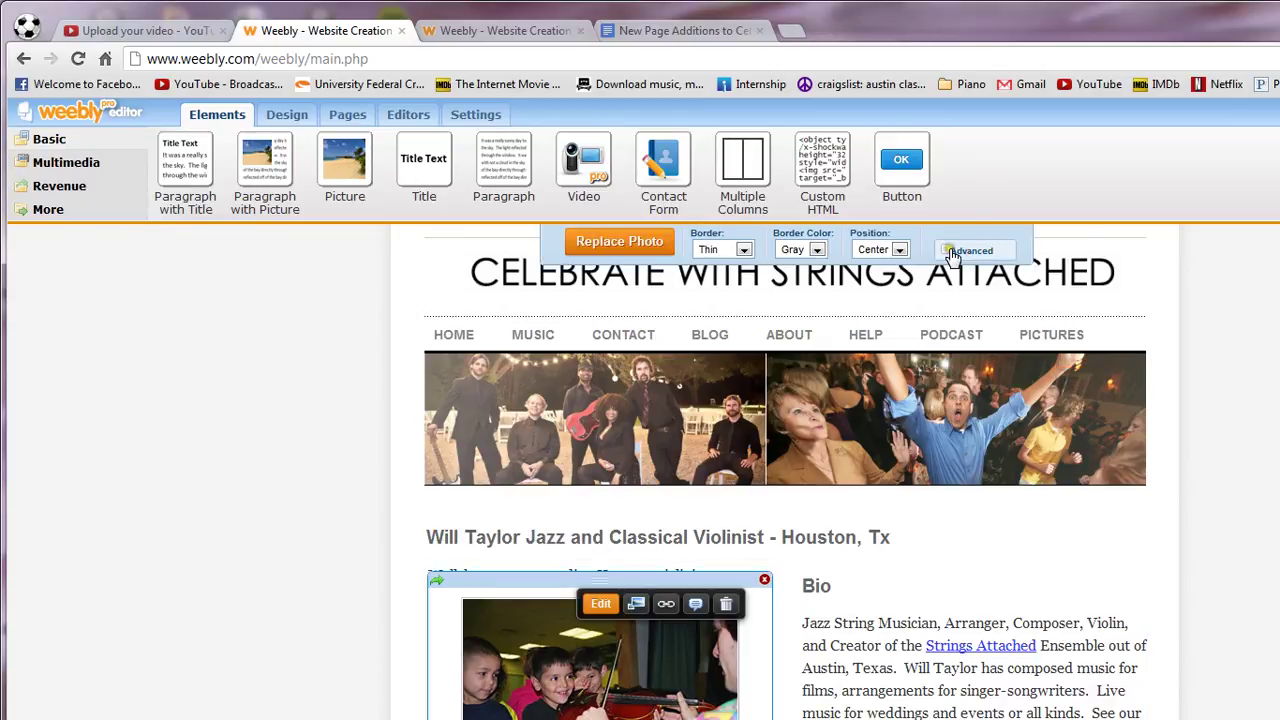
{"action": "left_click", "coordinate": [952, 252]}
{"action": "double_click", "coordinate": [920, 478]}
{"action": "left_click", "coordinate": [860, 463]}
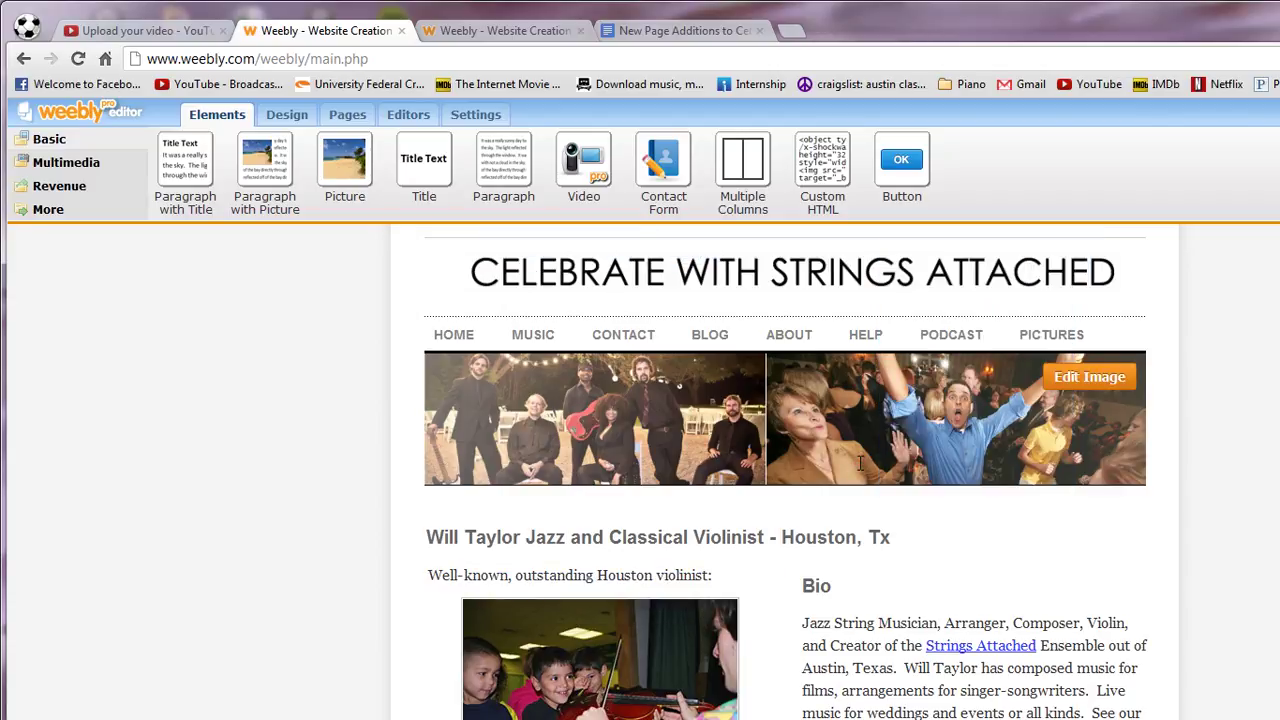
- Replace the photo's alt text with 'violinist touston tx works with child'
{"action": "left_click", "coordinate": [636, 698]}
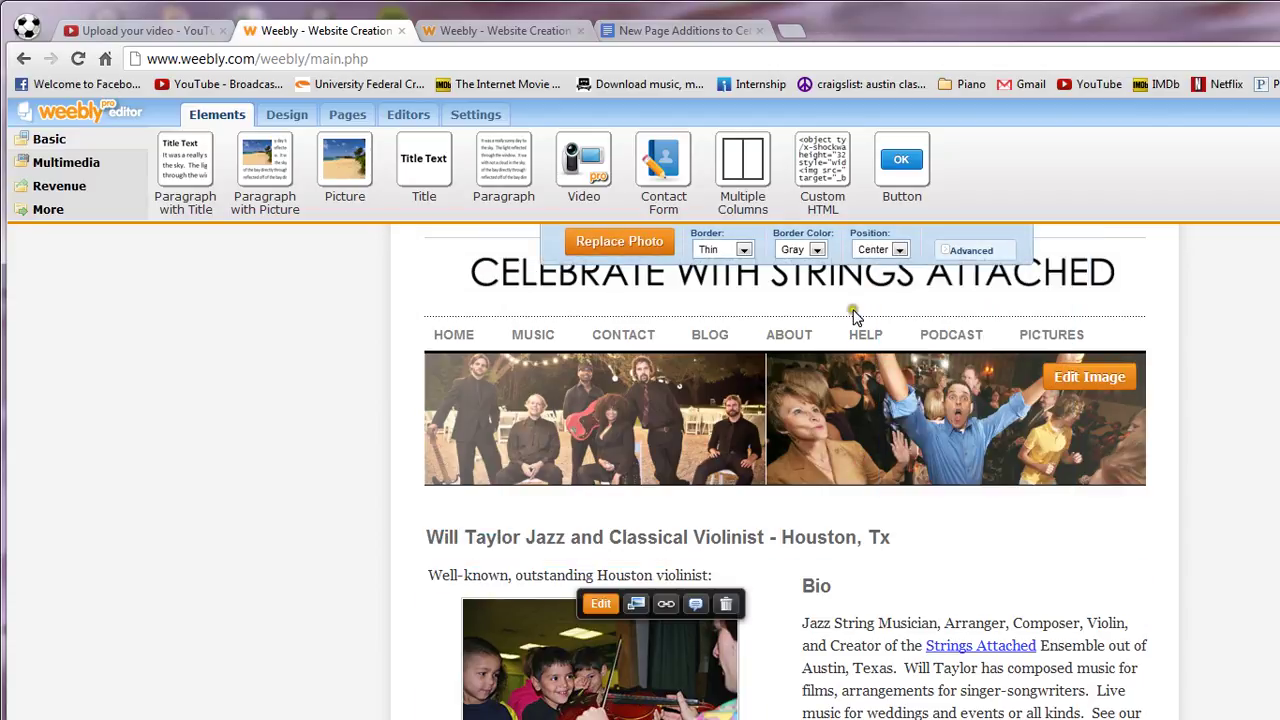
{"action": "left_click", "coordinate": [962, 251]}
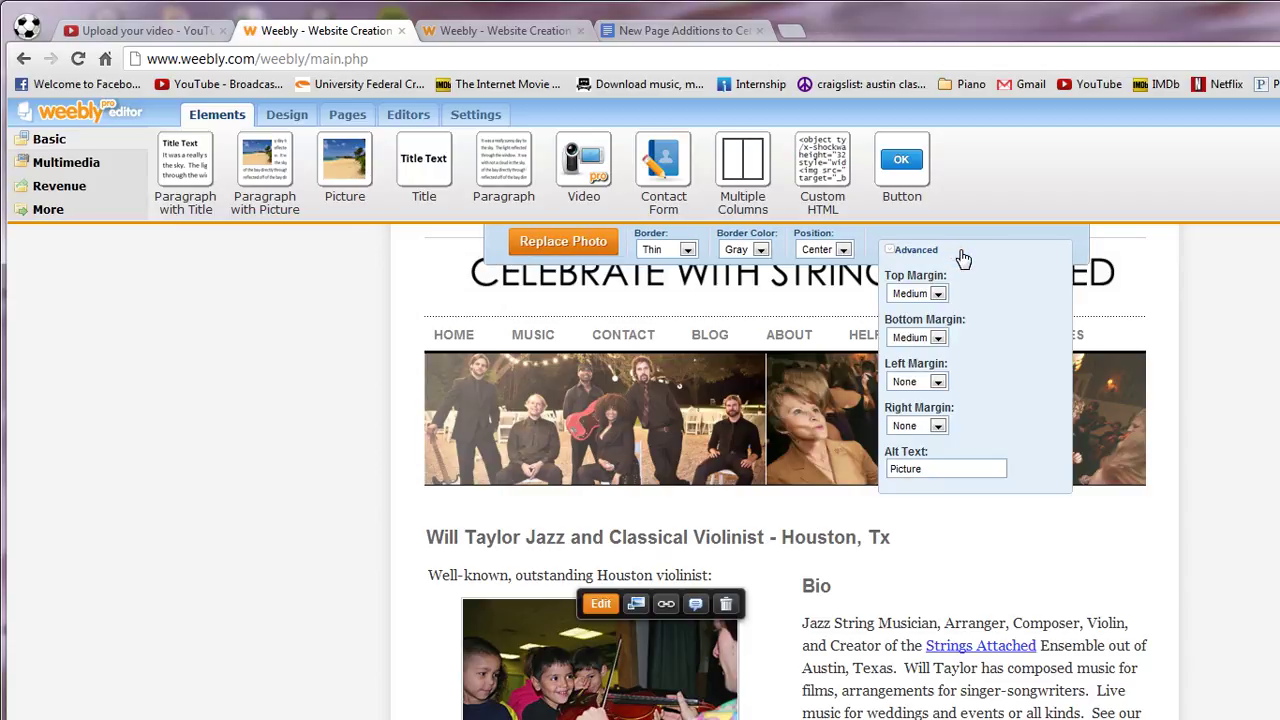
{"action": "left_click", "coordinate": [929, 468]}
{"action": "key", "text": "BackSpace"}
{"action": "key", "text": "BackSpace"}
{"action": "key", "text": "BackSpace"}
{"action": "key", "text": "BackSpace"}
{"action": "key", "text": "BackSpace"}
{"action": "key", "text": "BackSpace"}
{"action": "key", "text": "BackSpace"}
{"action": "type", "text": "violinist to"}
{"action": "type", "text": "uston tx"}
{"action": "type", "text": " works with"}
{"action": "type", "text": " child"}
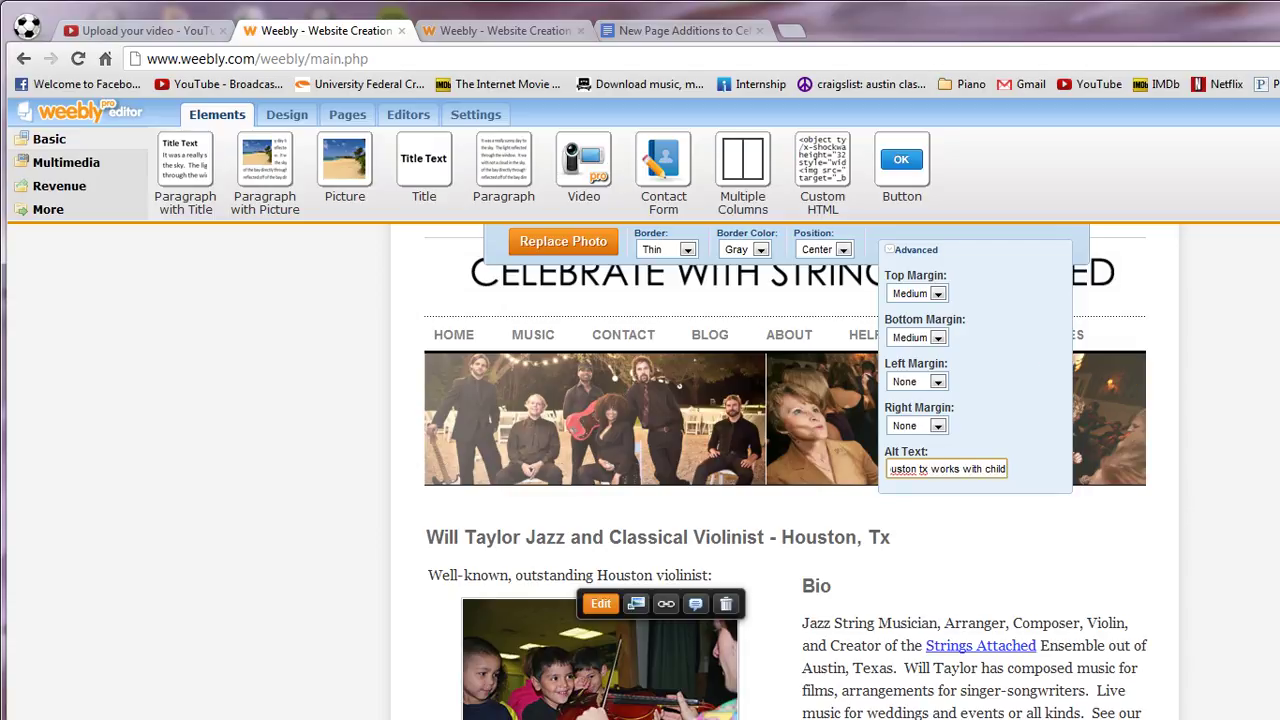
{"action": "left_click", "coordinate": [1266, 486]}
{"action": "scroll", "coordinate": [1262, 495], "scroll_direction": "down", "scroll_amount": 3}
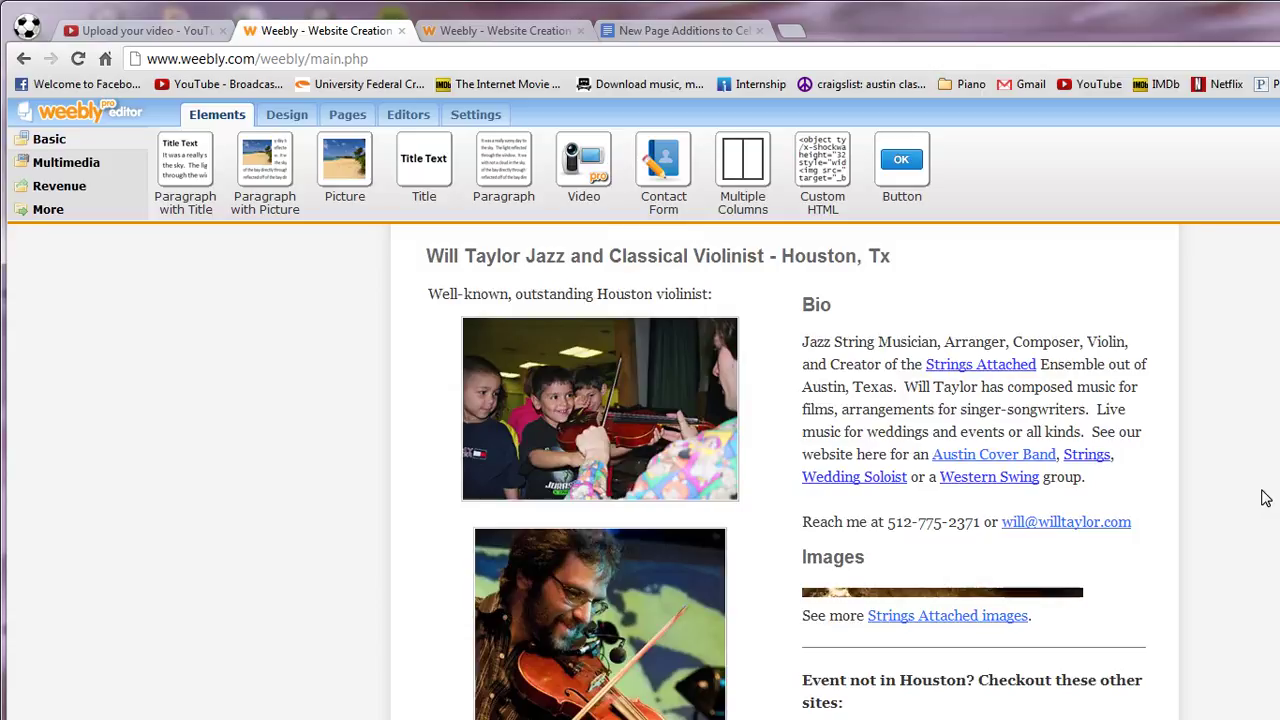
{"action": "scroll", "coordinate": [959, 444], "scroll_direction": "up", "scroll_amount": 2}
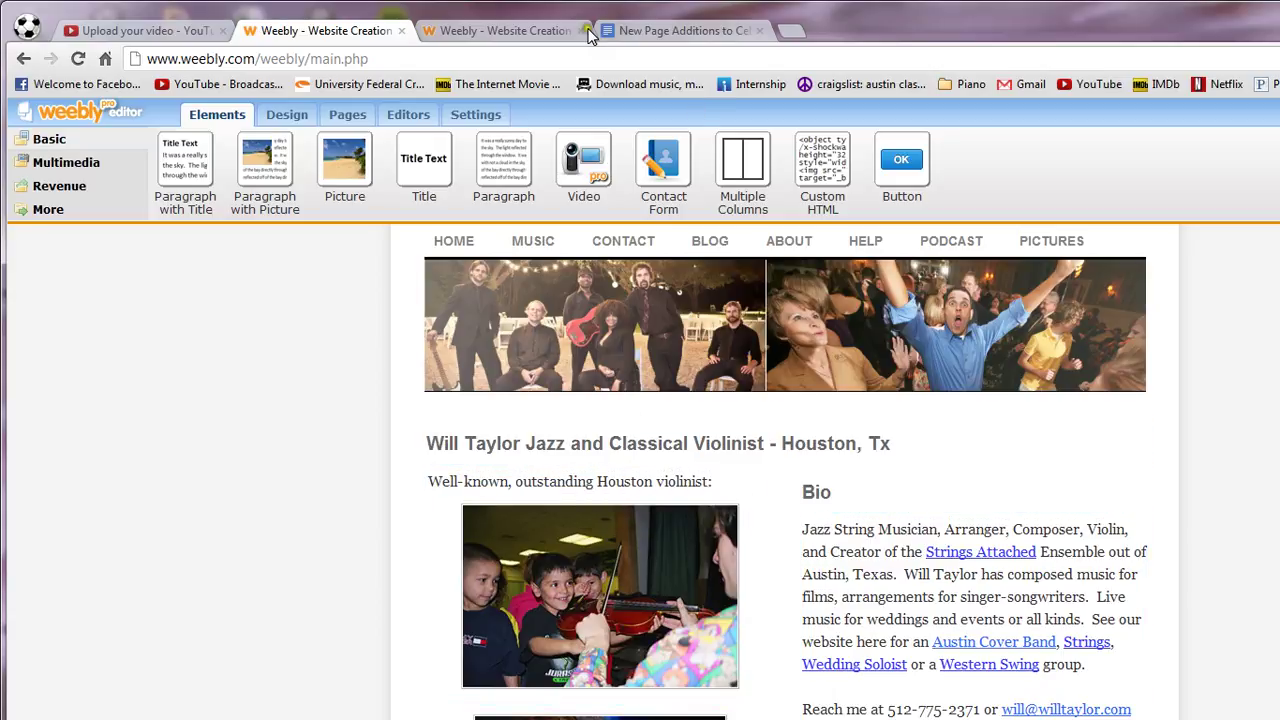
{"action": "left_click", "coordinate": [505, 30]}
{"action": "left_click", "coordinate": [365, 30]}
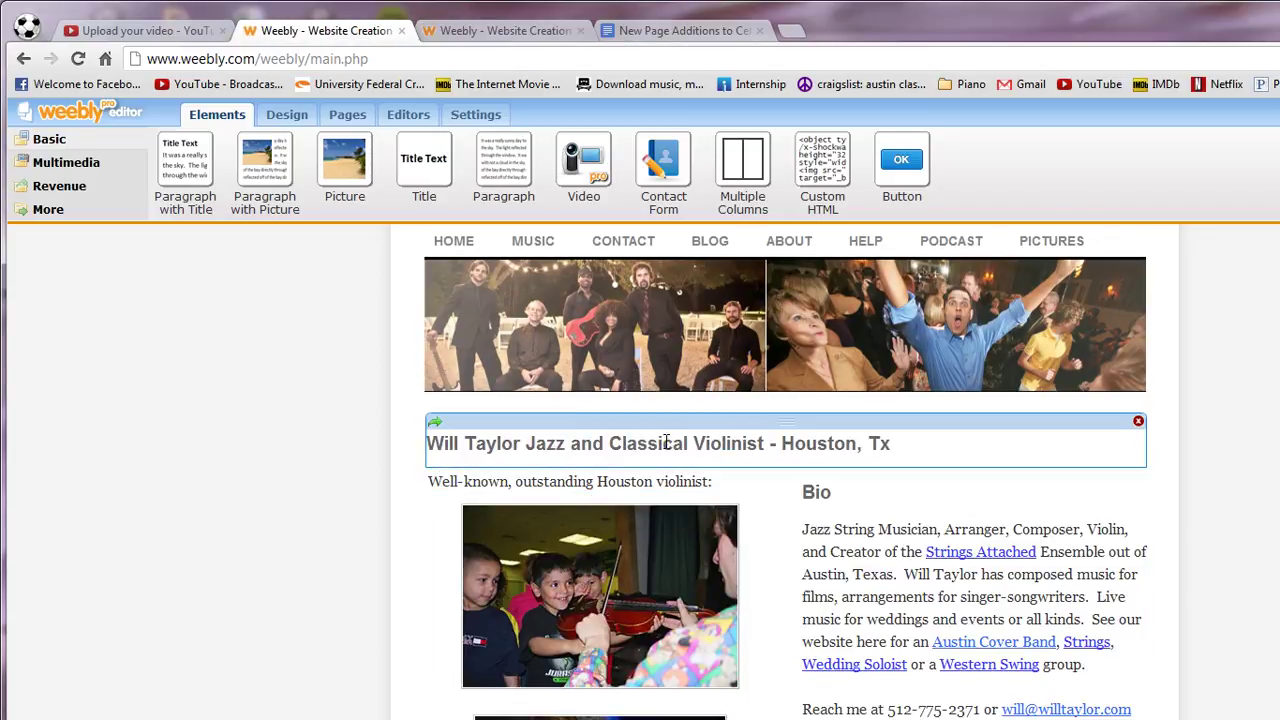
{"action": "left_click", "coordinate": [505, 30]}
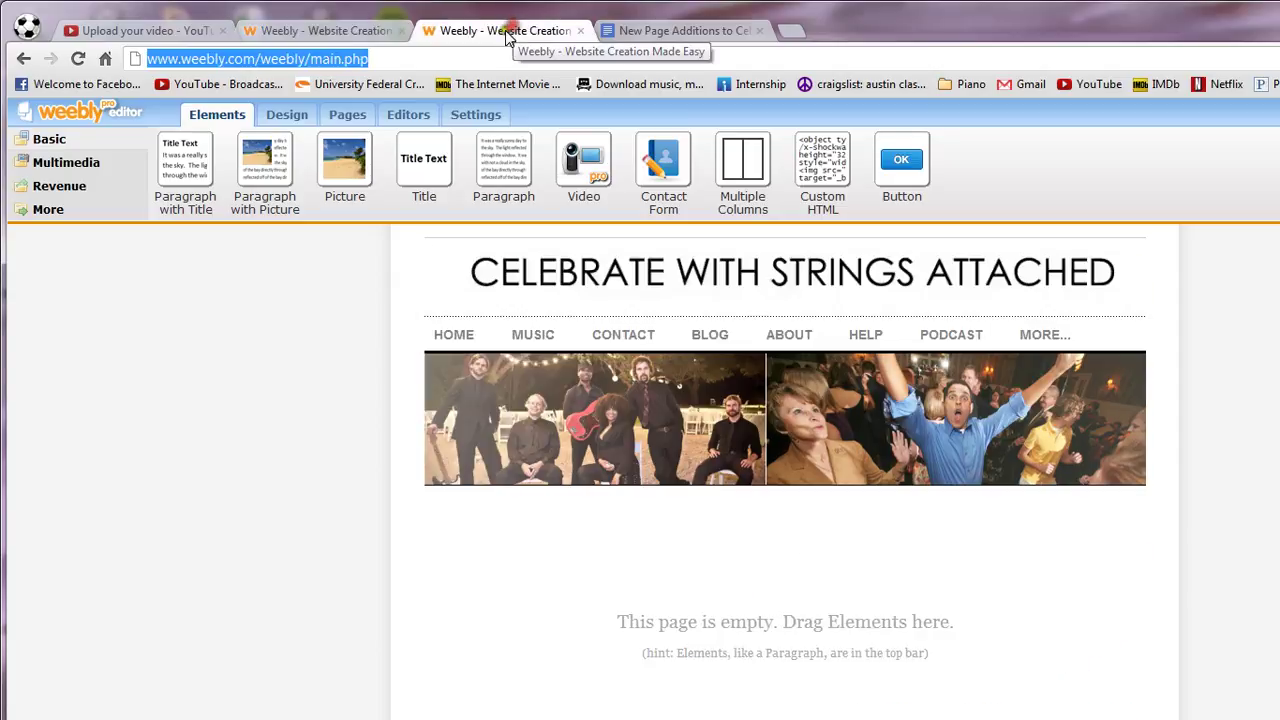
{"action": "left_click", "coordinate": [314, 30]}
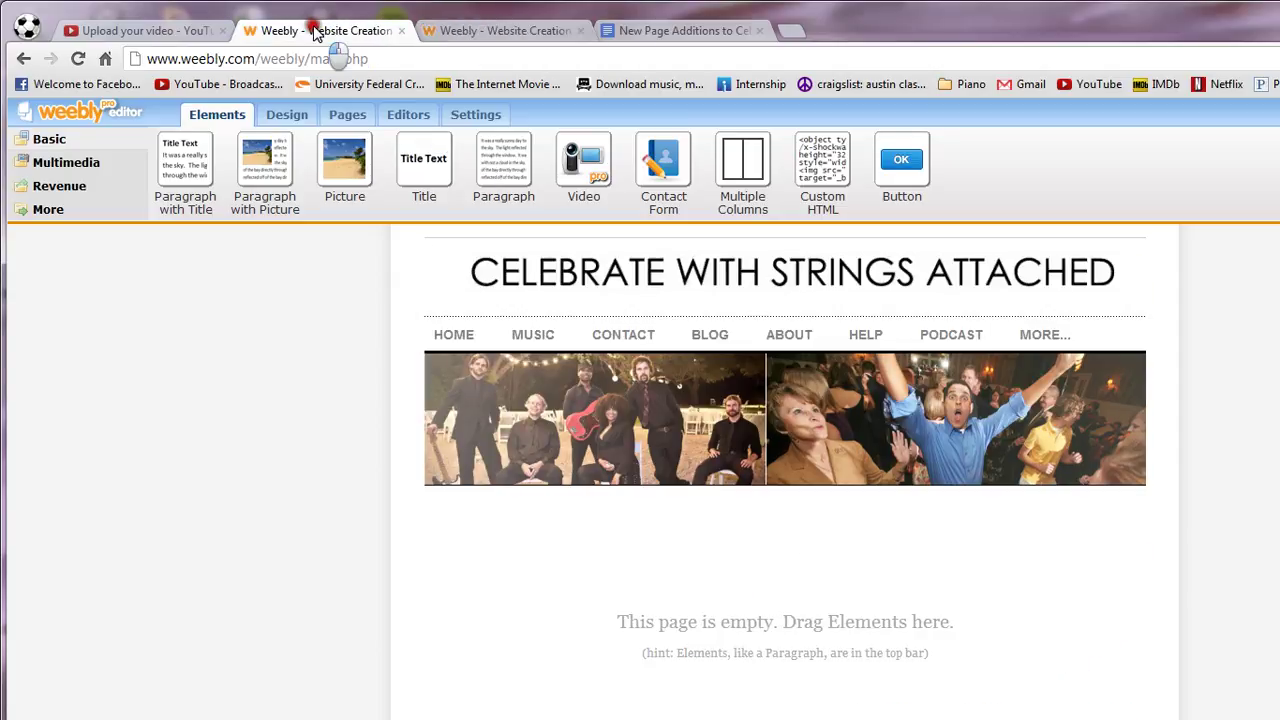
- Add a Title element and a two-column Multiple Columns section beneath it on the new page
{"action": "left_click", "coordinate": [475, 31]}
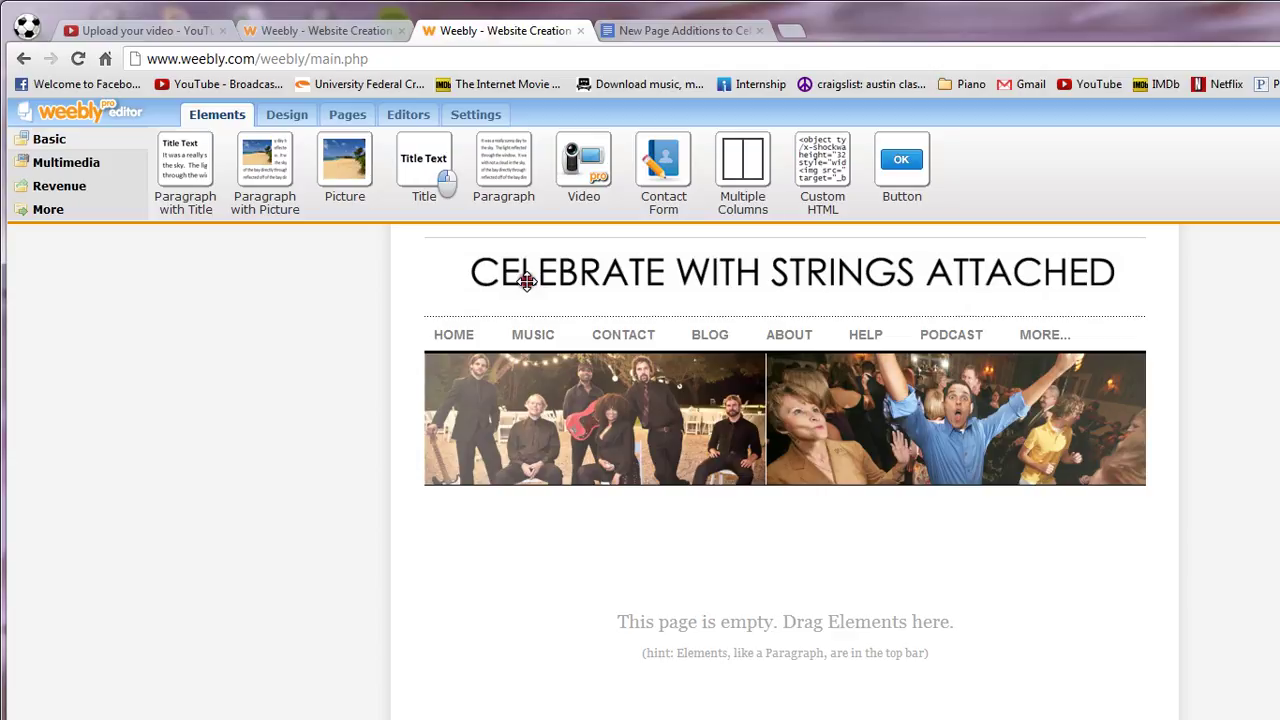
{"action": "left_click_drag", "start_coordinate": [526, 281], "coordinate": [702, 550]}
{"action": "left_click_drag", "start_coordinate": [731, 152], "coordinate": [732, 655]}
{"action": "left_click_drag", "start_coordinate": [732, 655], "coordinate": [732, 656]}
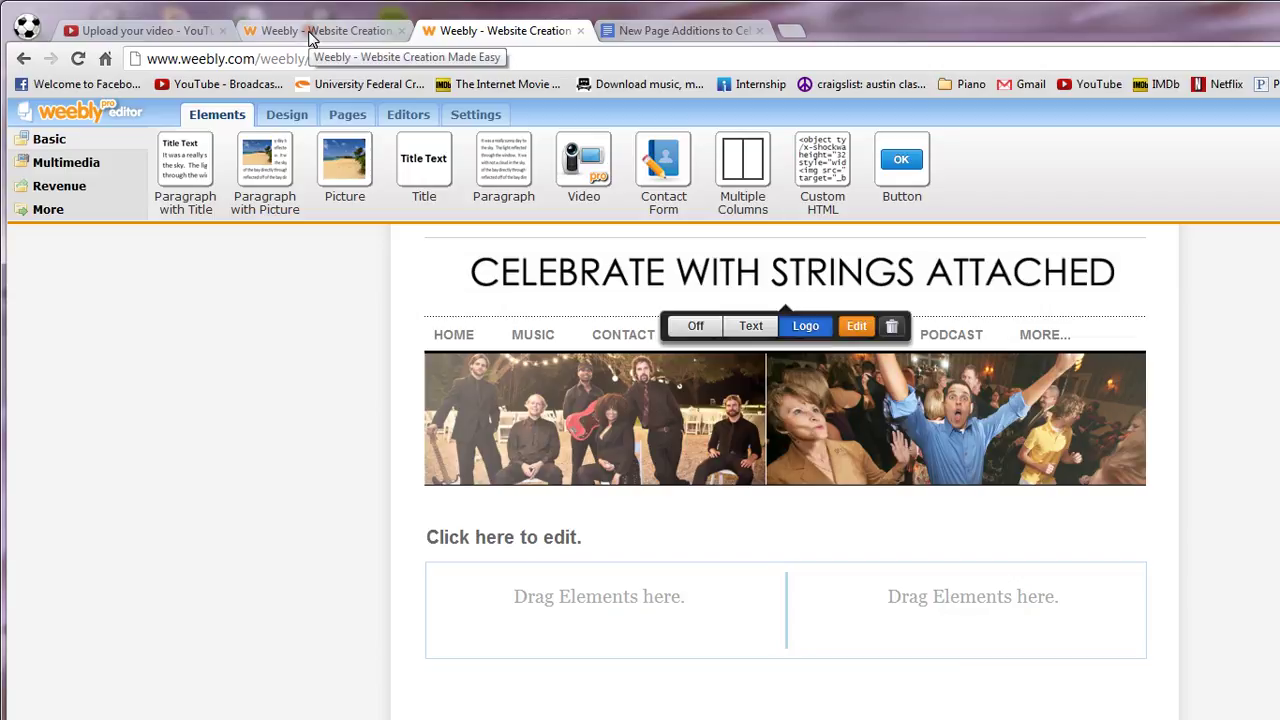
- Copy the template page title to the new page and trim 'Violinist' to 'Violin' per the Doc keywords
{"action": "left_click", "coordinate": [310, 32]}
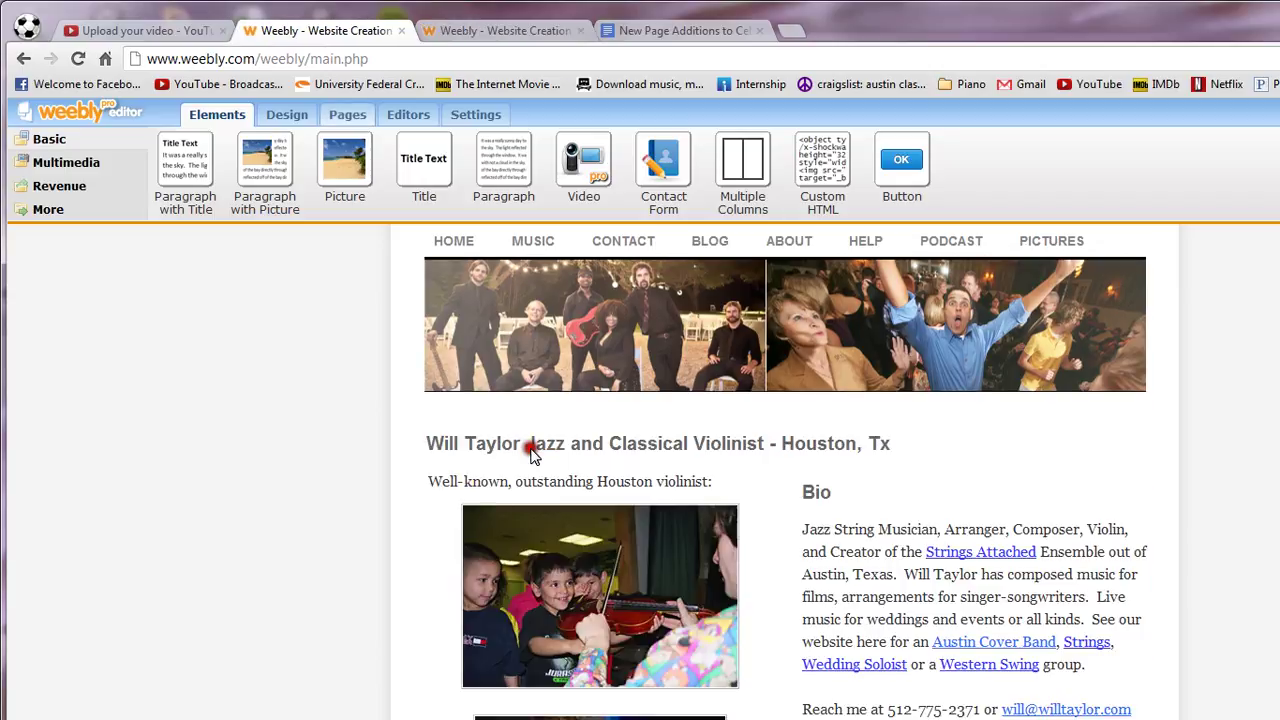
{"action": "triple_click", "coordinate": [530, 452]}
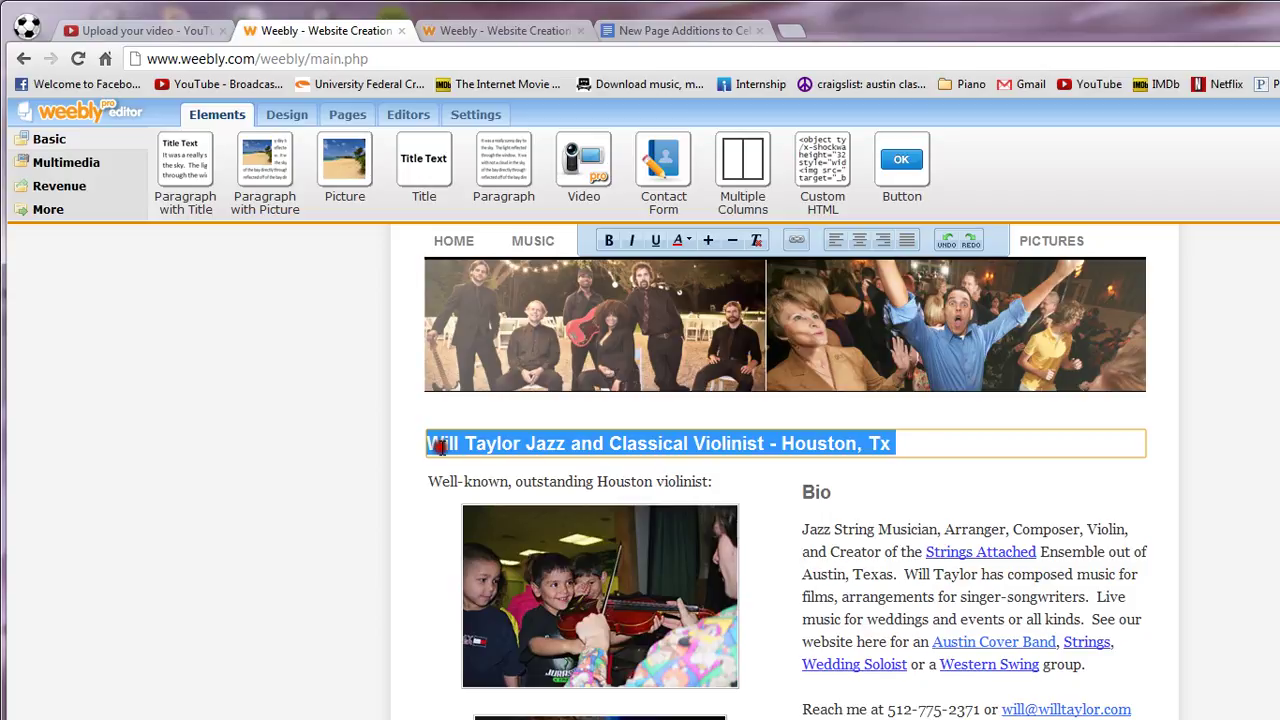
{"action": "key", "text": "ctrl+Tab"}
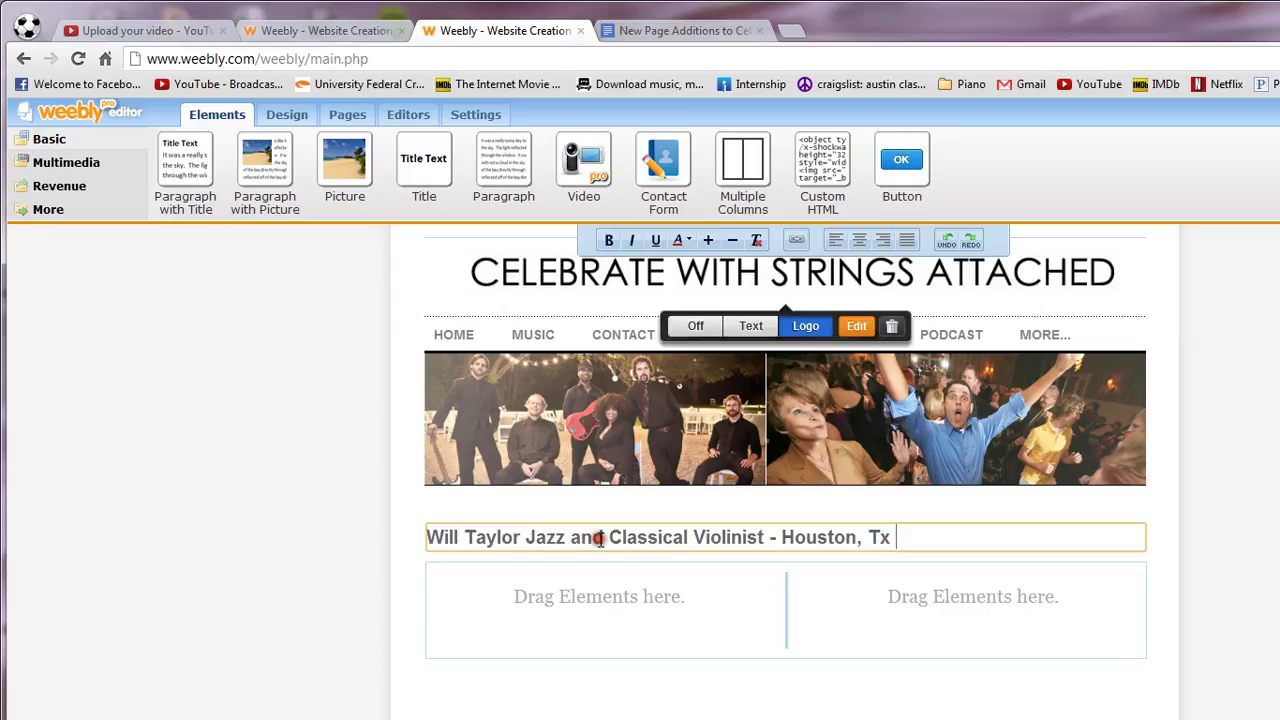
{"action": "key", "text": "ctrl+Tab"}
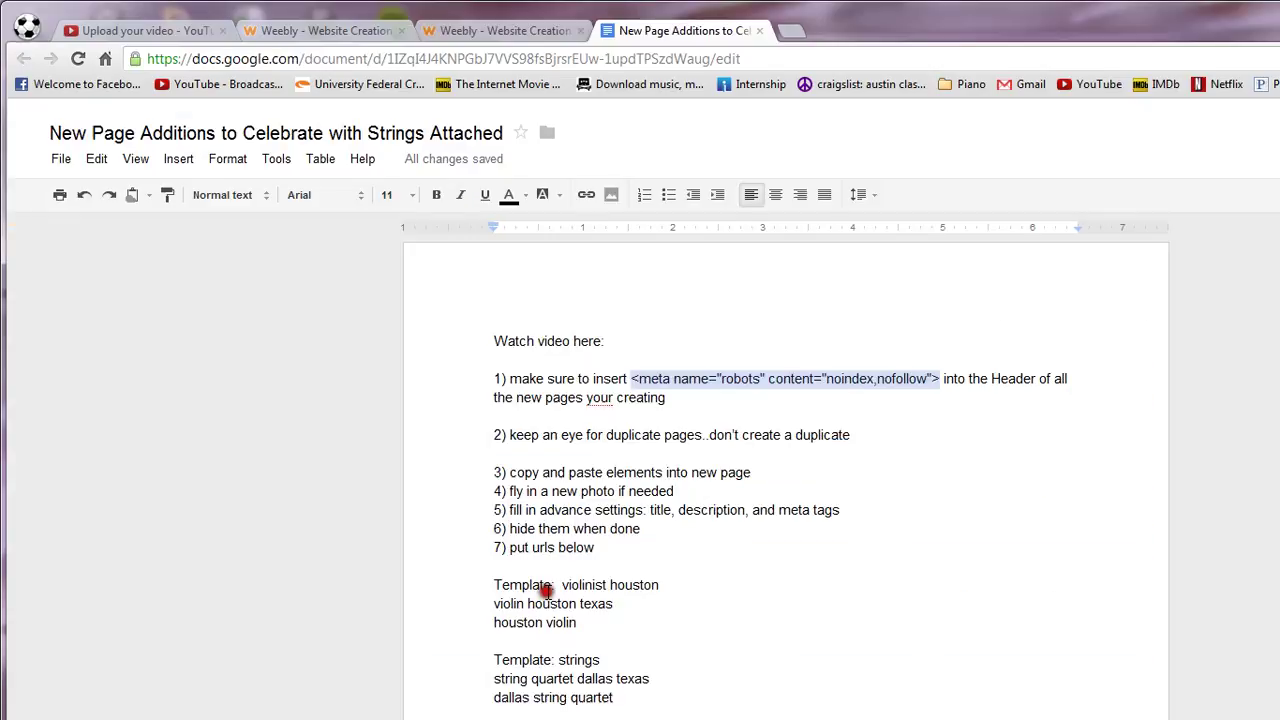
{"action": "left_click_drag", "start_coordinate": [494, 585], "coordinate": [648, 607]}
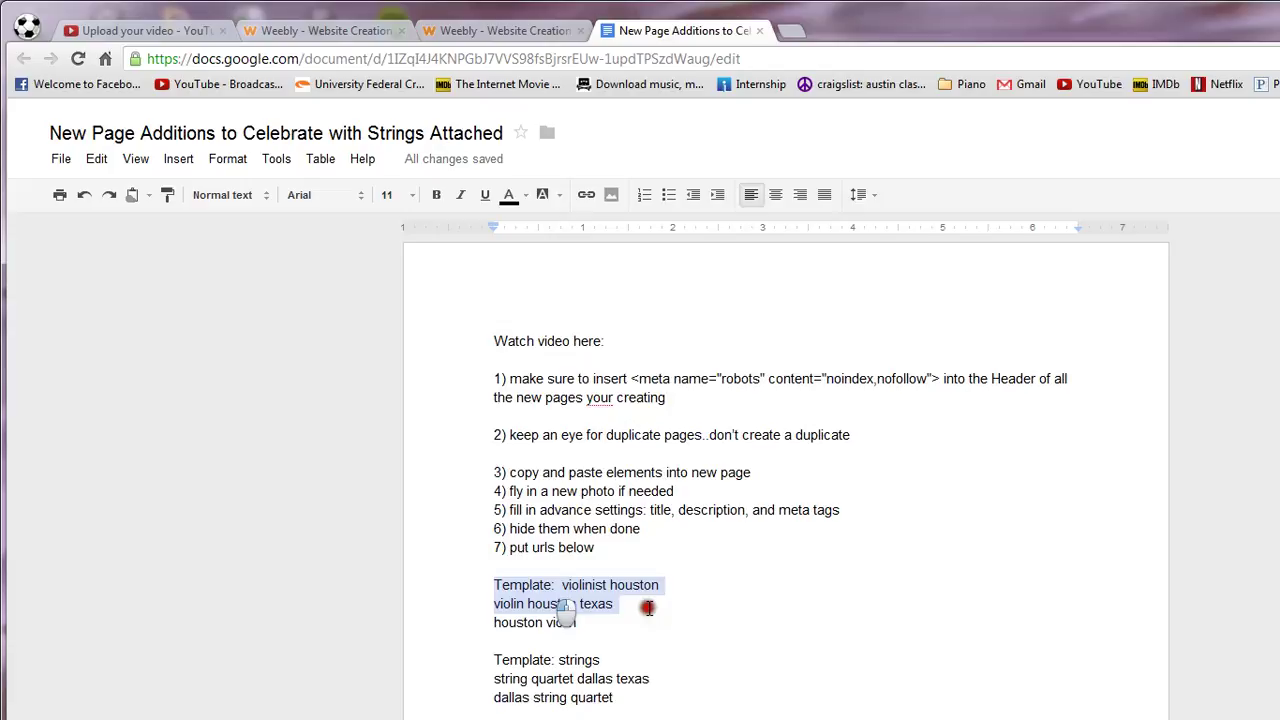
{"action": "triple_click", "coordinate": [648, 607]}
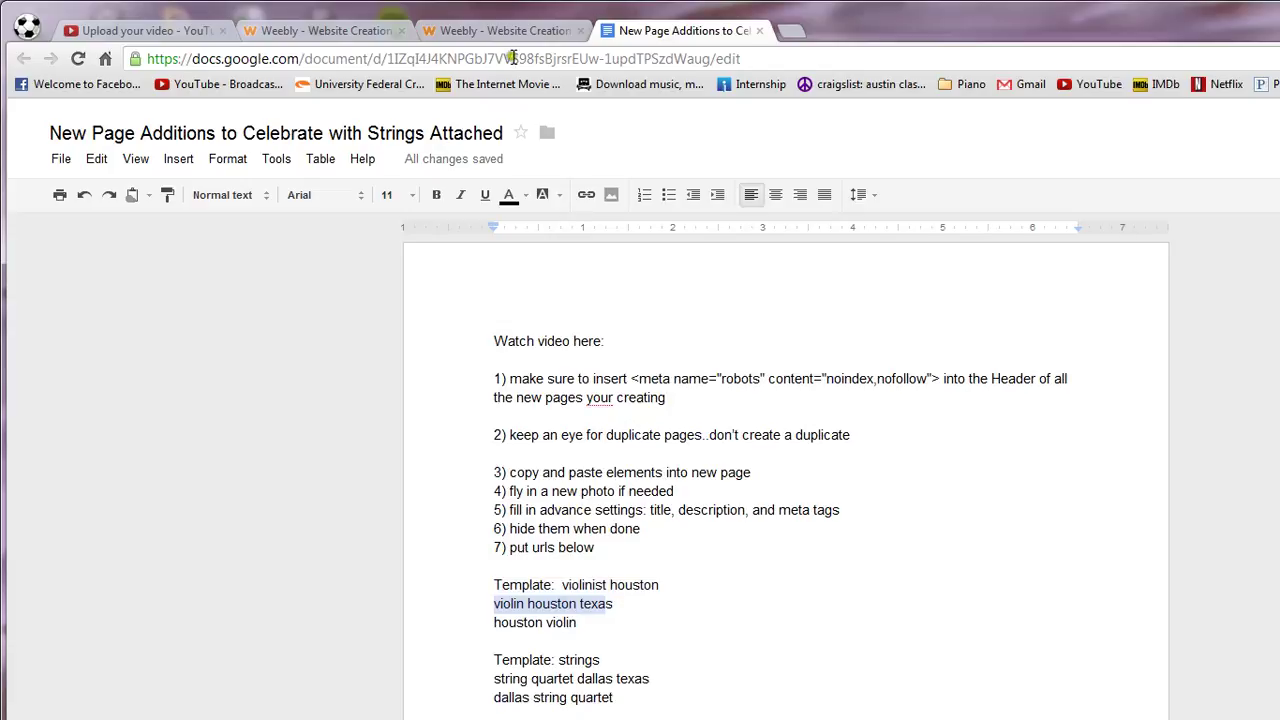
{"action": "left_click", "coordinate": [505, 30]}
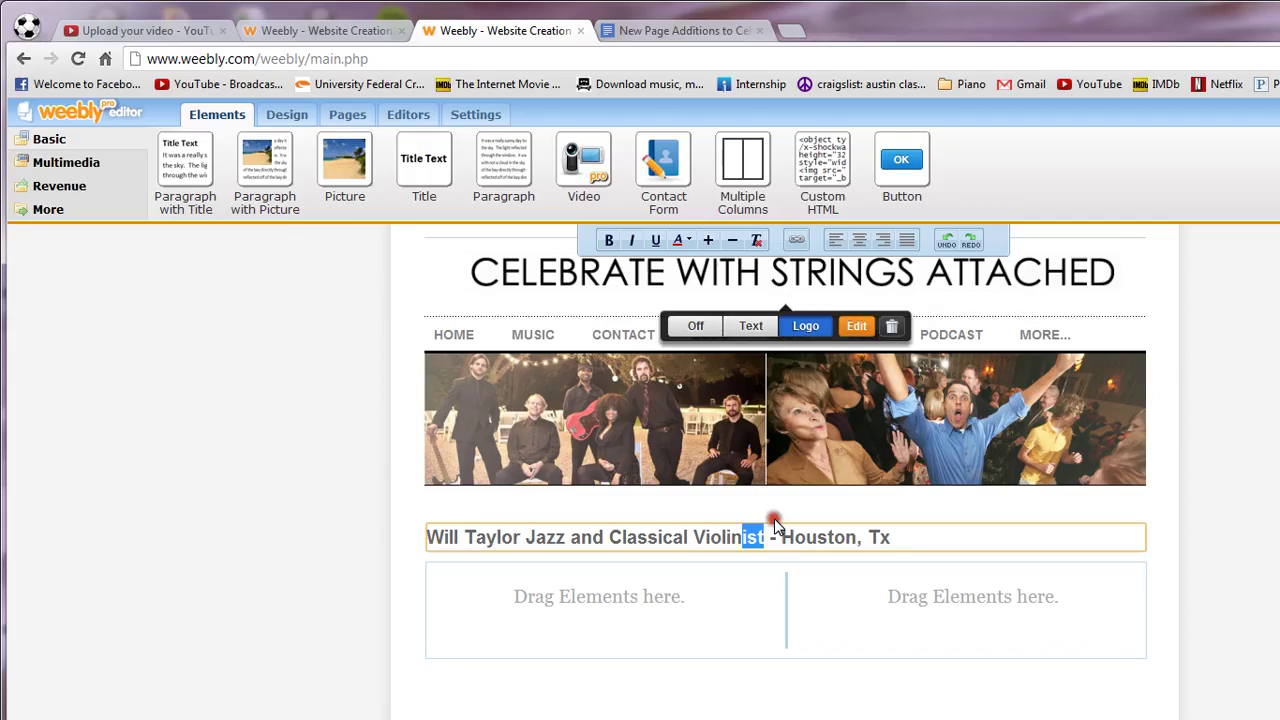
{"action": "key", "text": "BackSpace"}
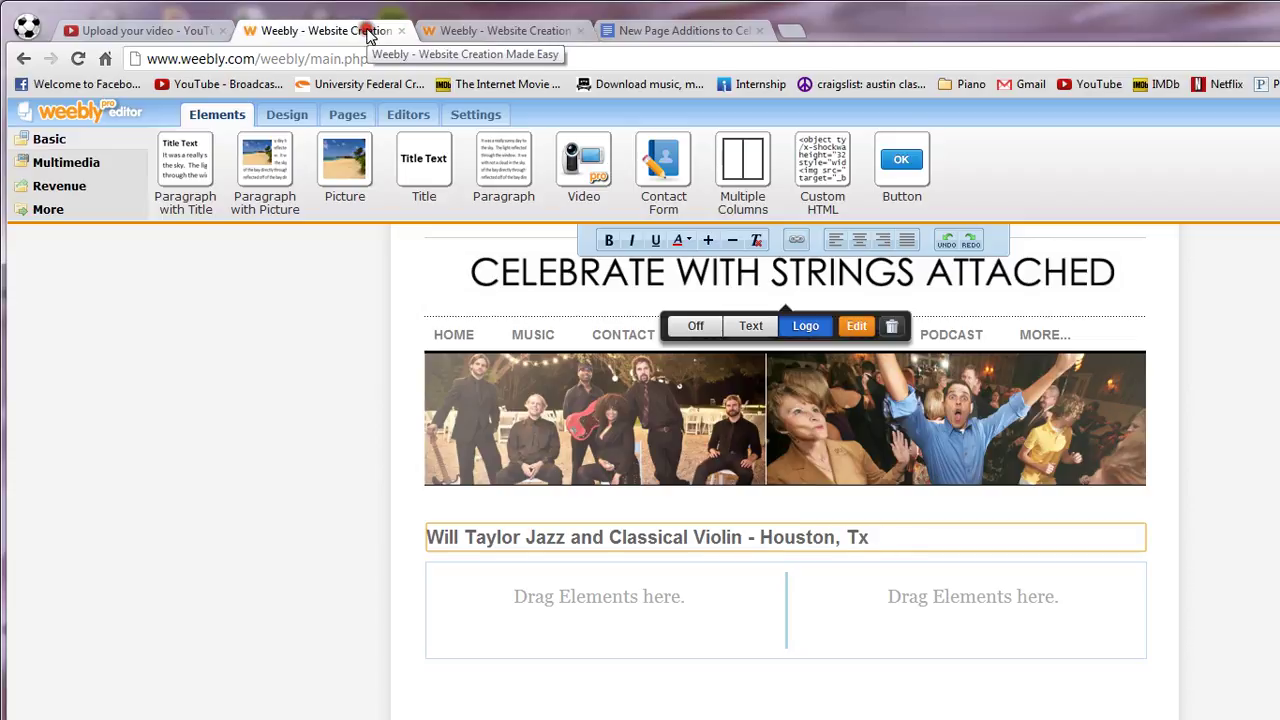
{"action": "left_click", "coordinate": [367, 31]}
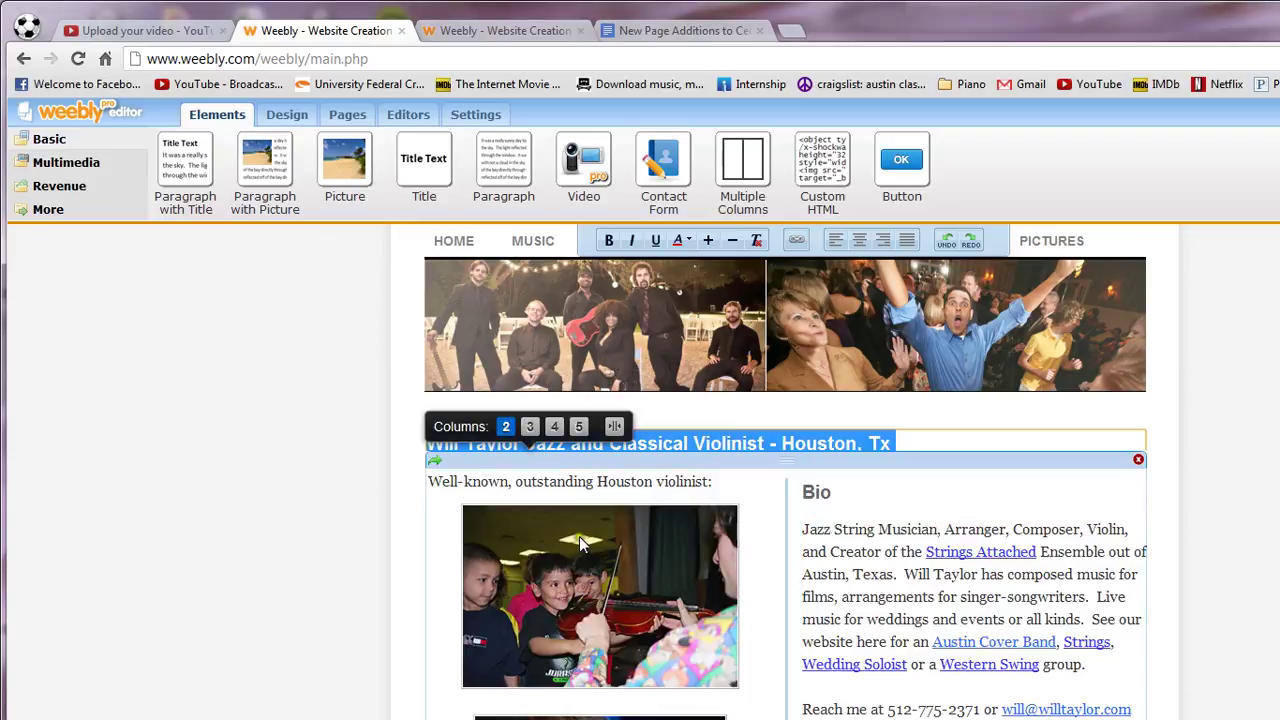
- Inspect the template's violin photos, Bio paragraph, Images heading and the image strip's custom code
{"action": "scroll", "coordinate": [583, 543], "scroll_direction": "down", "scroll_amount": 2}
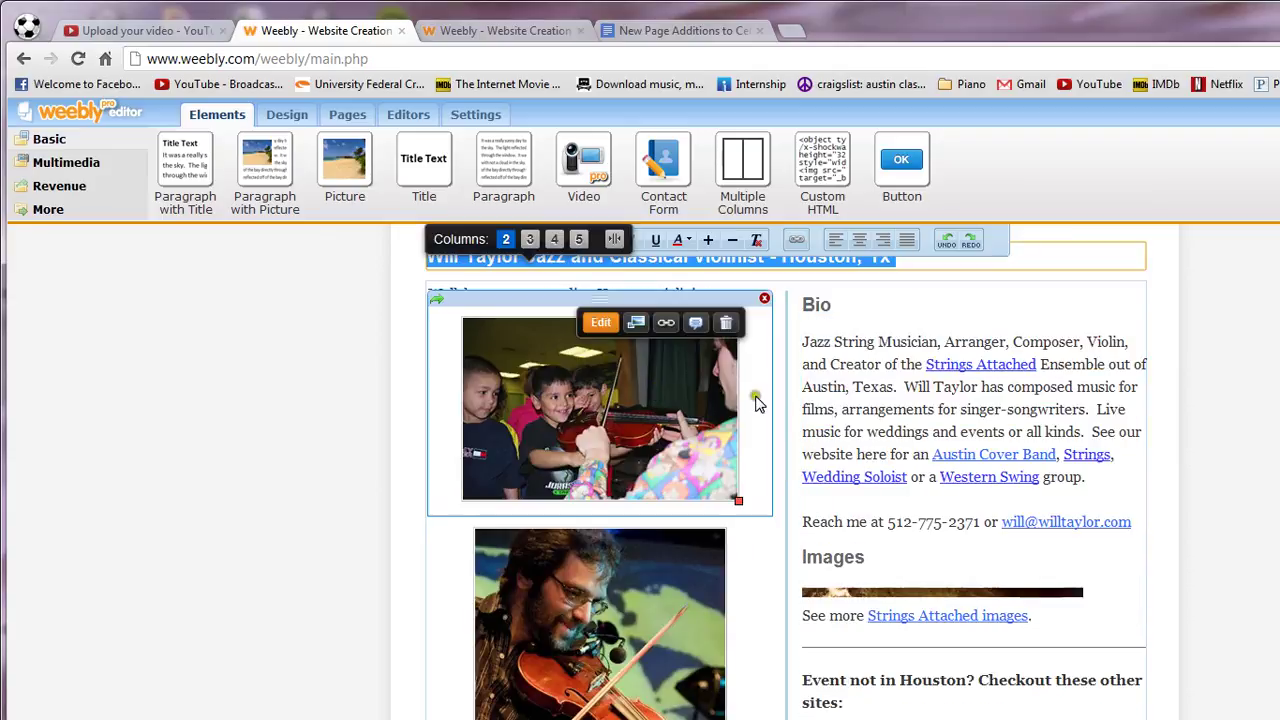
{"action": "left_click", "coordinate": [654, 387]}
{"action": "left_click", "coordinate": [740, 552]}
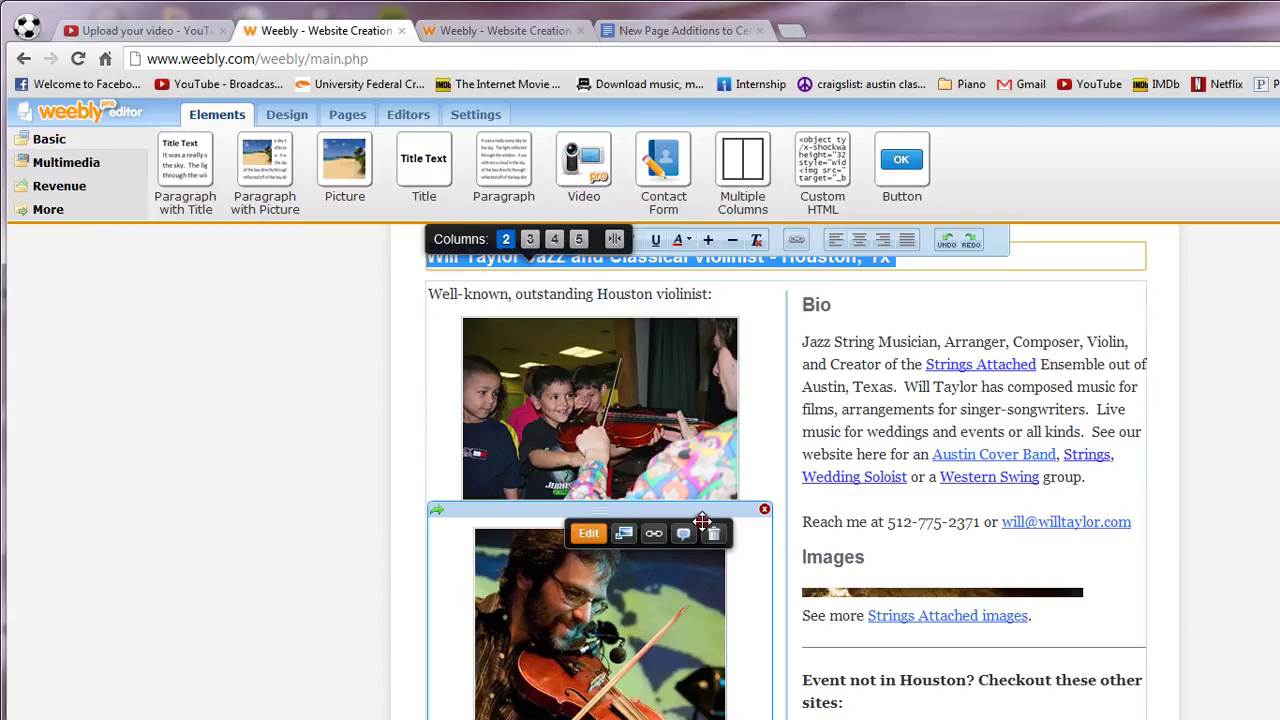
{"action": "left_click", "coordinate": [702, 521]}
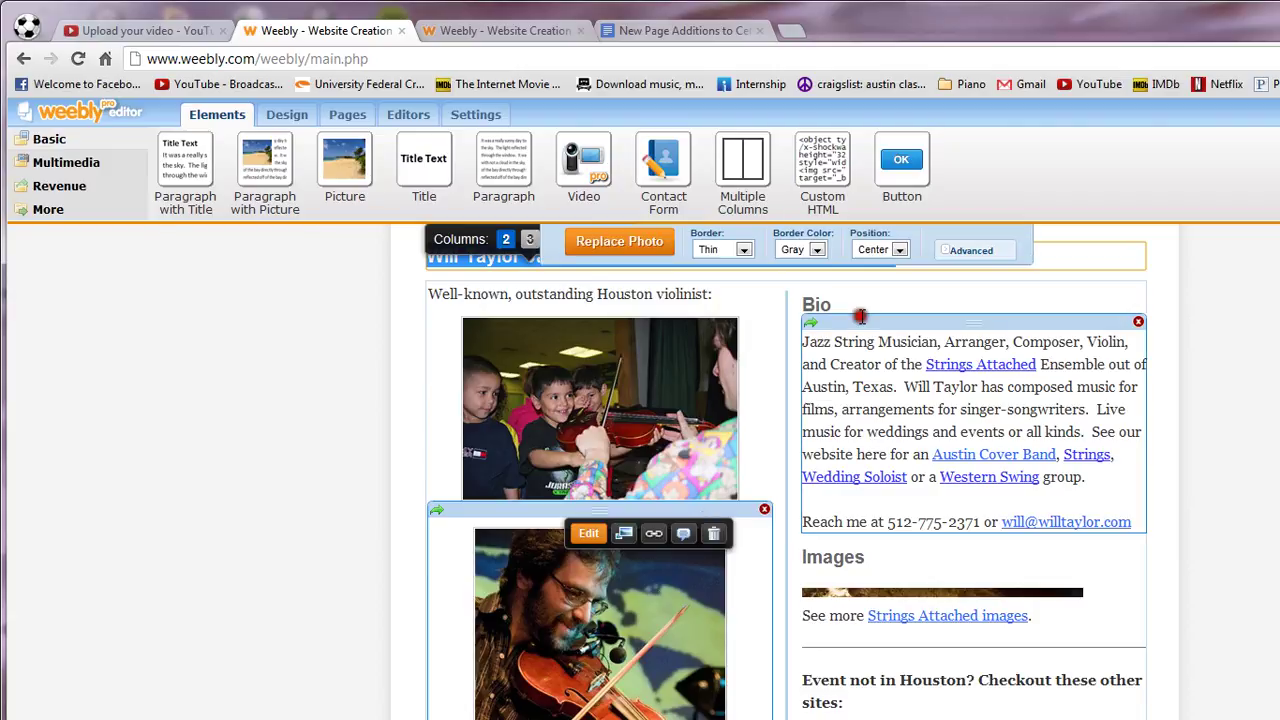
{"action": "left_click", "coordinate": [872, 420]}
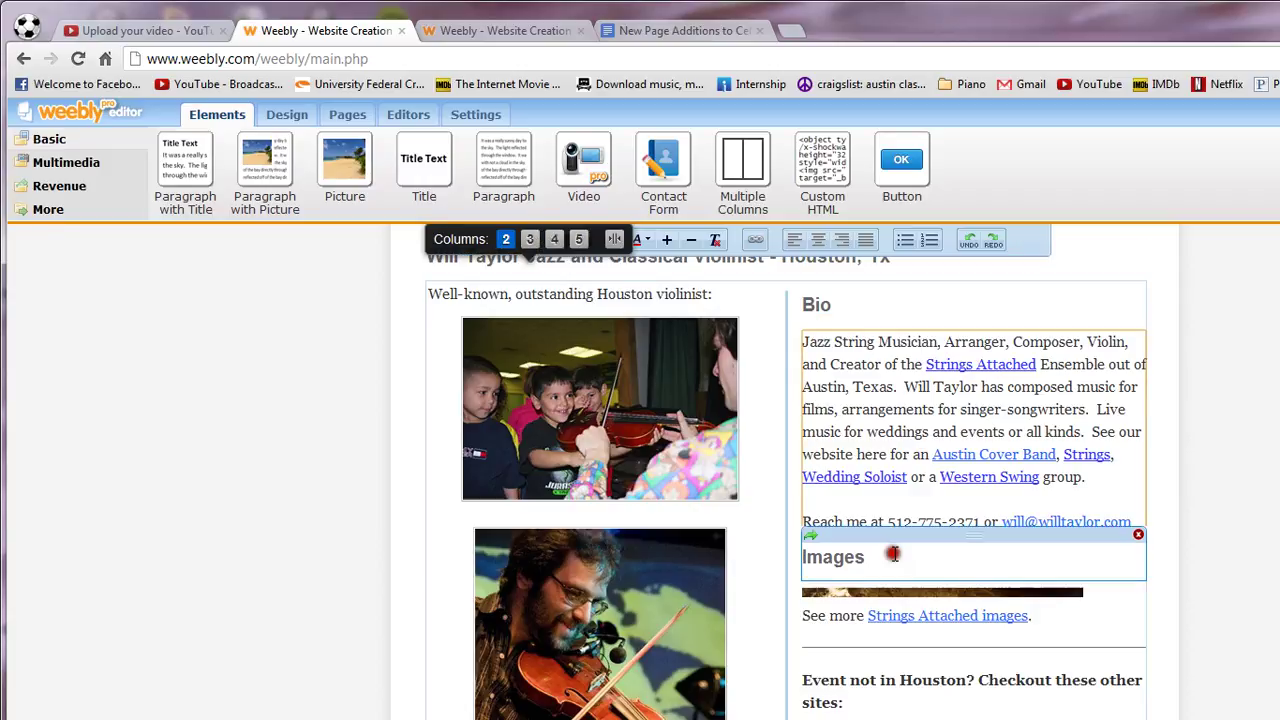
{"action": "left_click", "coordinate": [893, 555]}
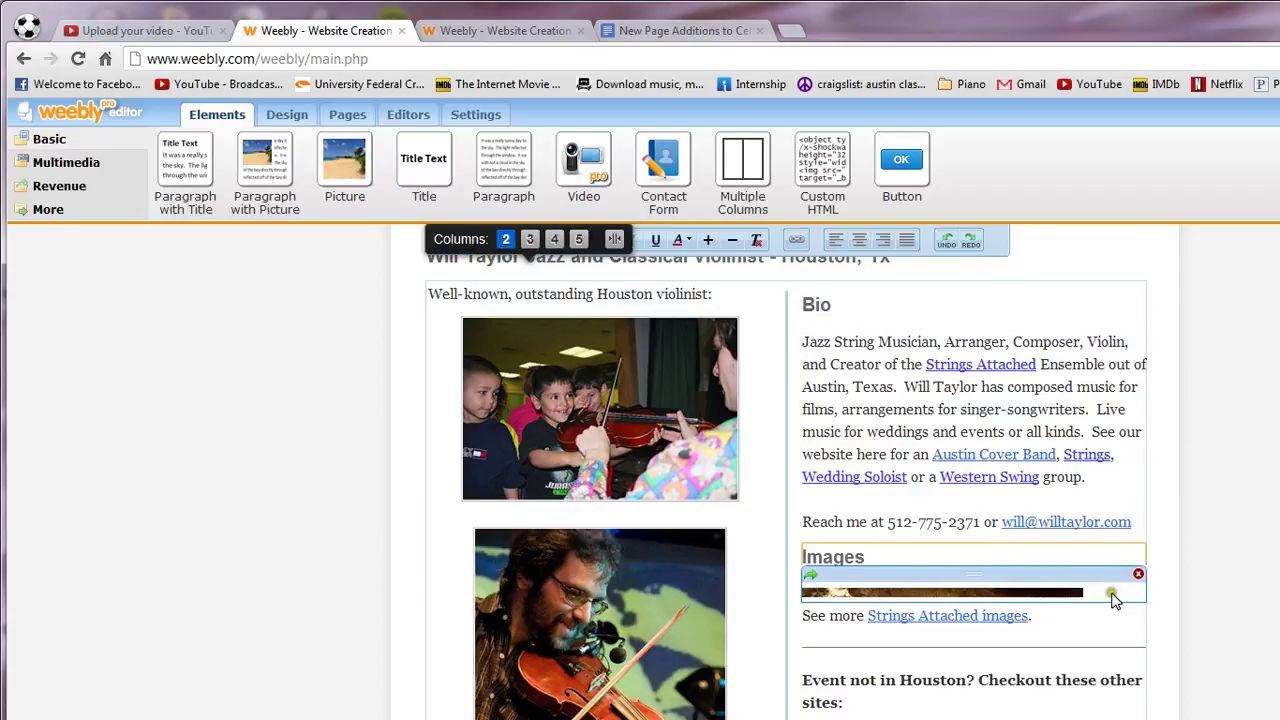
{"action": "left_click", "coordinate": [1113, 597]}
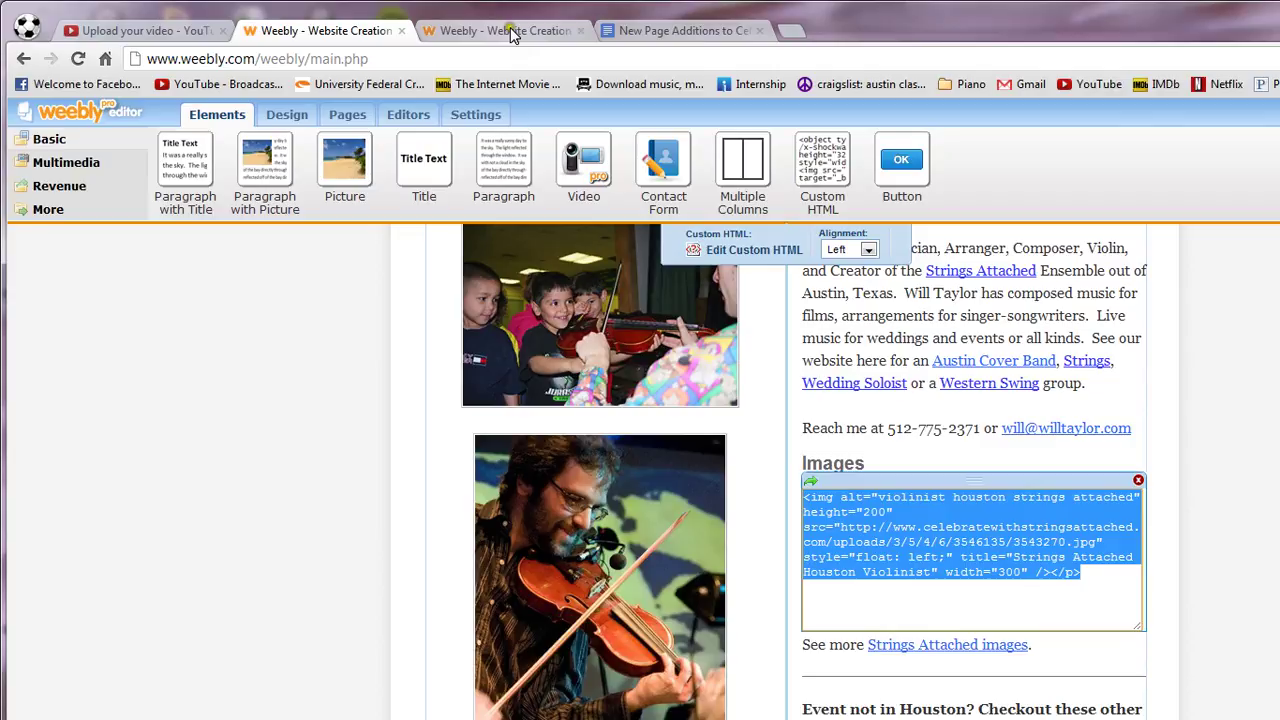
{"action": "left_click", "coordinate": [578, 630]}
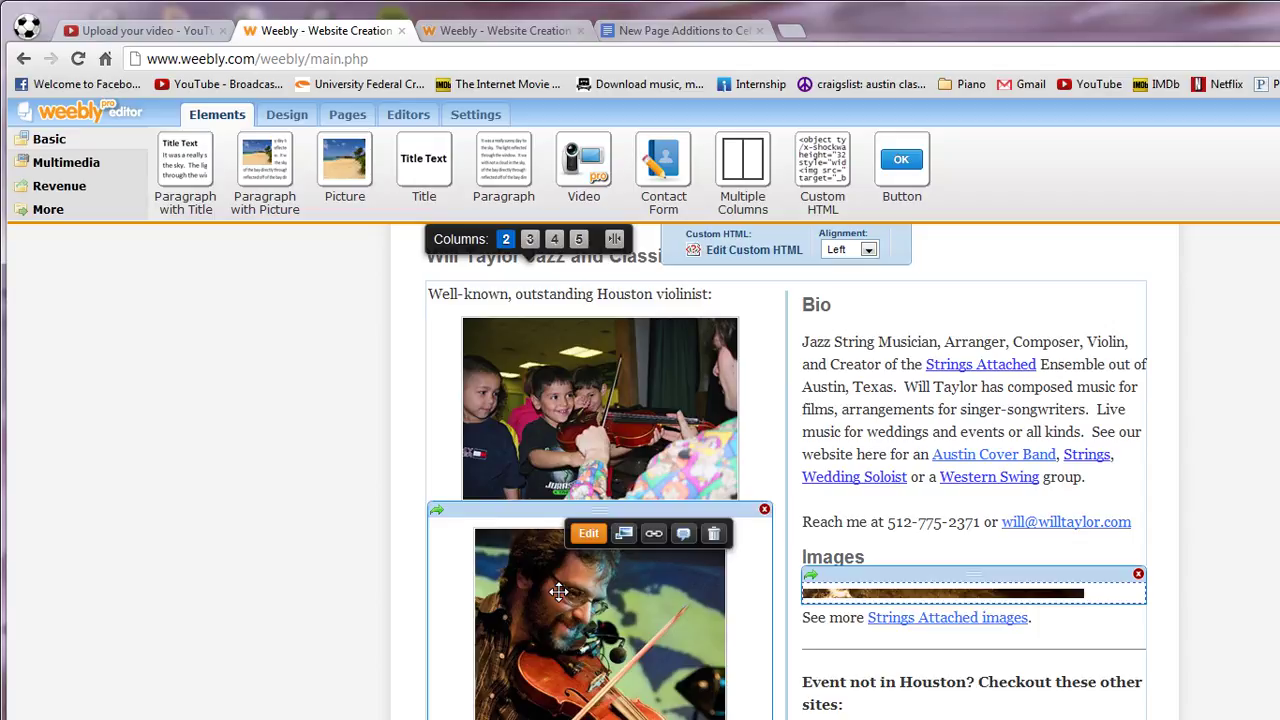
- Scroll through the rest of the template page and check the new Violin page before moving to the checklist
{"action": "scroll", "coordinate": [625, 613], "scroll_direction": "down", "scroll_amount": 3}
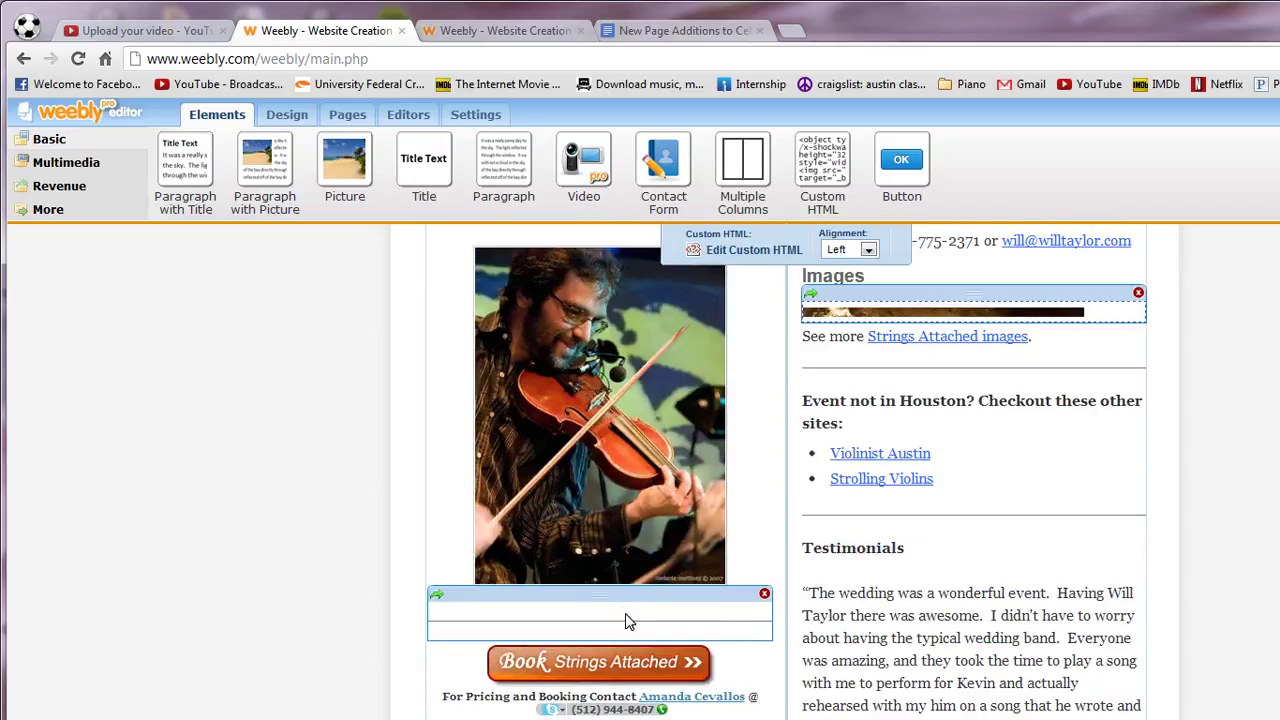
{"action": "scroll", "coordinate": [625, 613], "scroll_direction": "down", "scroll_amount": 1}
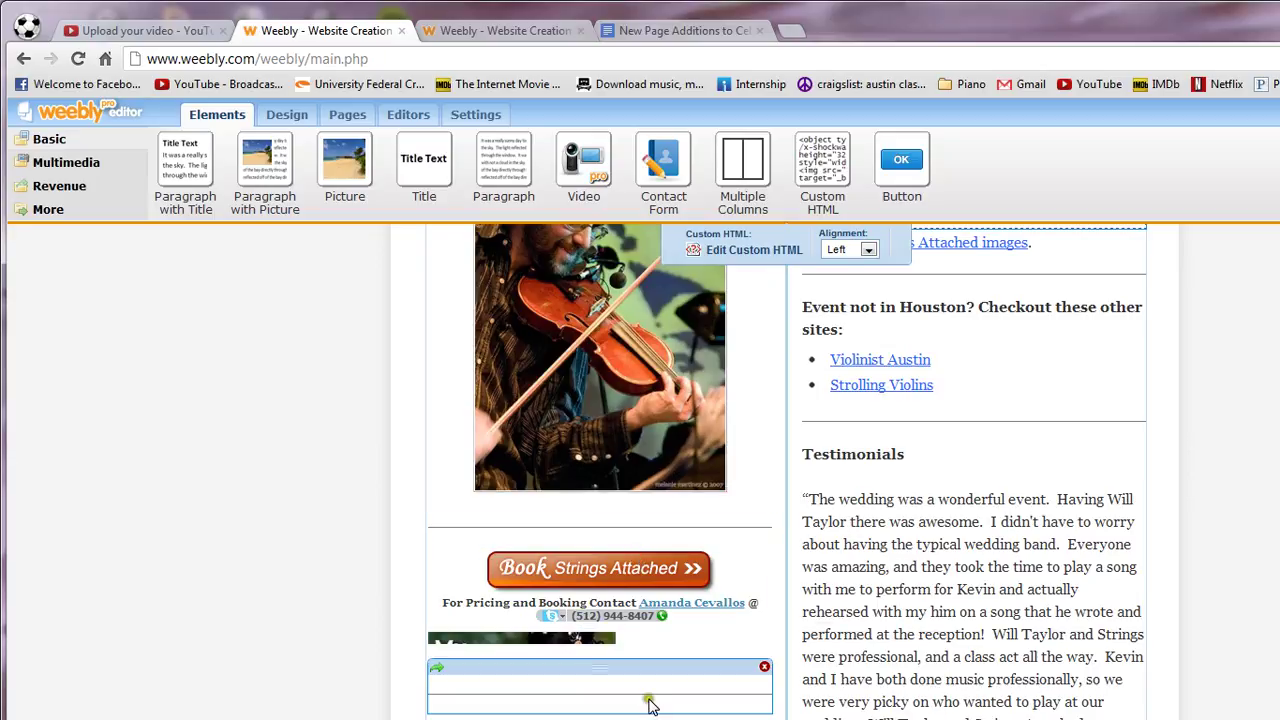
{"action": "scroll", "coordinate": [890, 685], "scroll_direction": "down", "scroll_amount": 2}
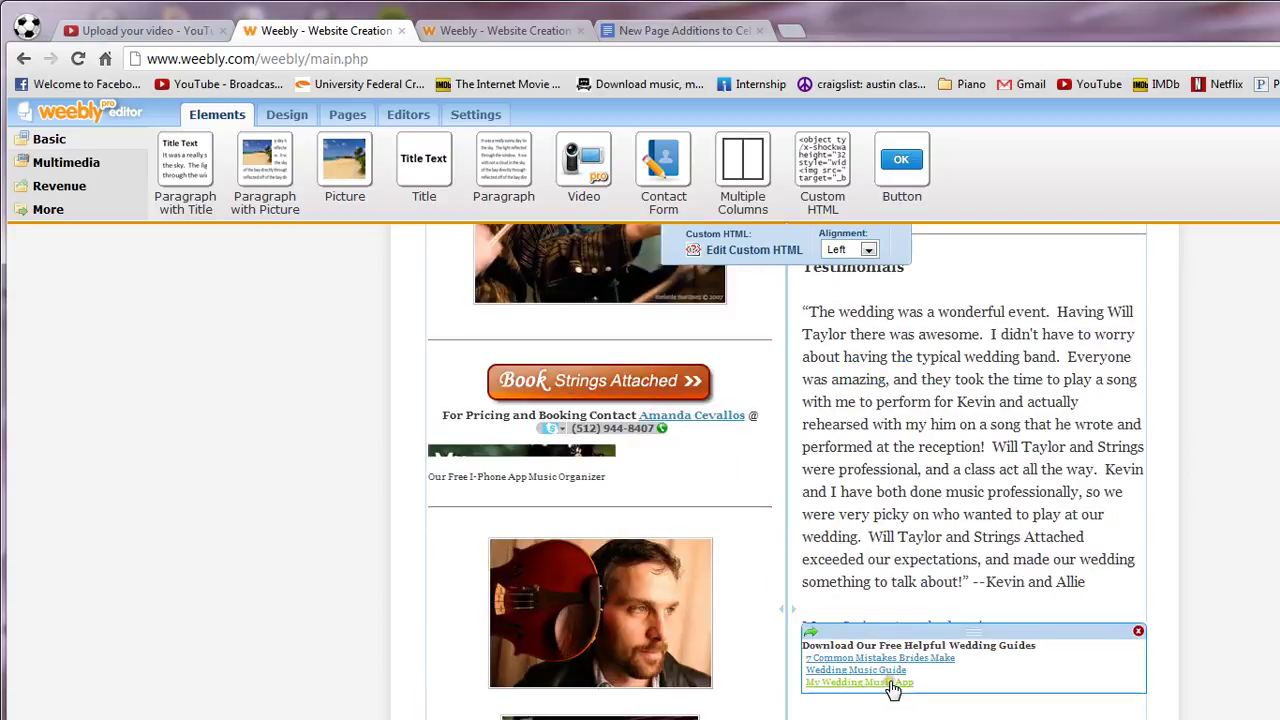
{"action": "scroll", "coordinate": [893, 690], "scroll_direction": "down", "scroll_amount": 5}
{"action": "scroll", "coordinate": [888, 680], "scroll_direction": "down", "scroll_amount": 4}
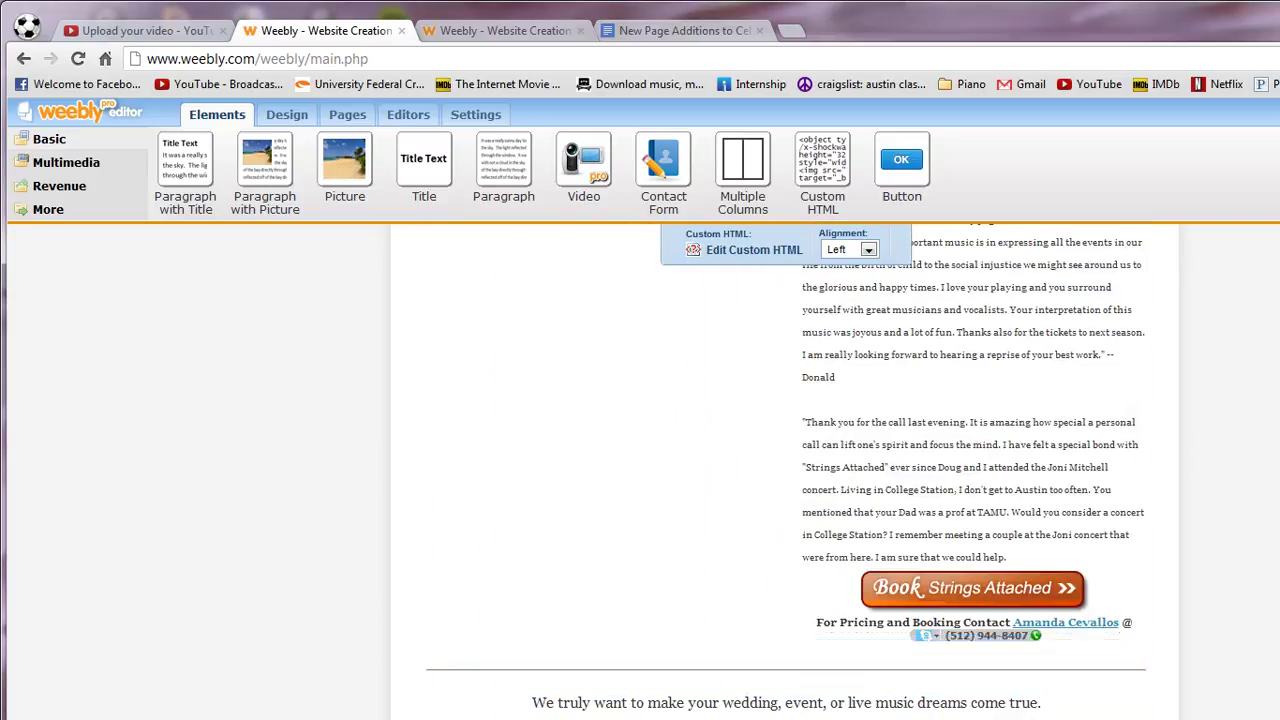
{"action": "scroll", "coordinate": [714, 585], "scroll_direction": "up", "scroll_amount": 12}
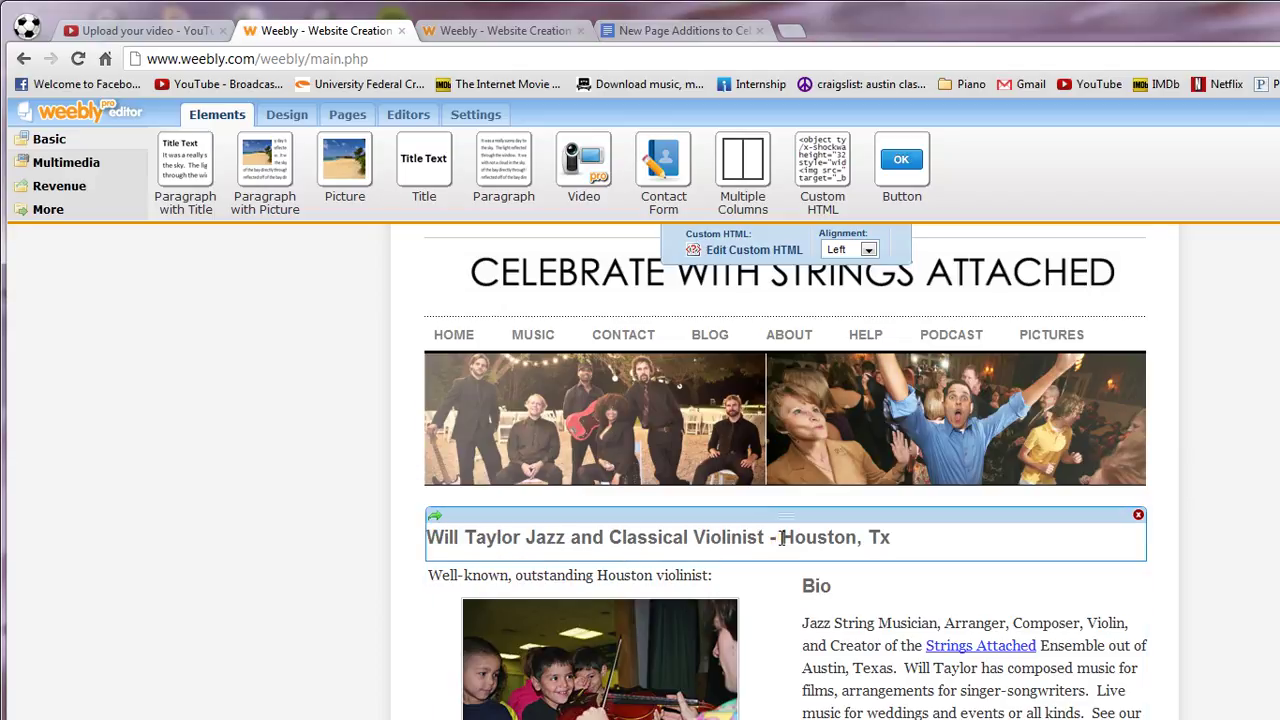
{"action": "left_click", "coordinate": [490, 31]}
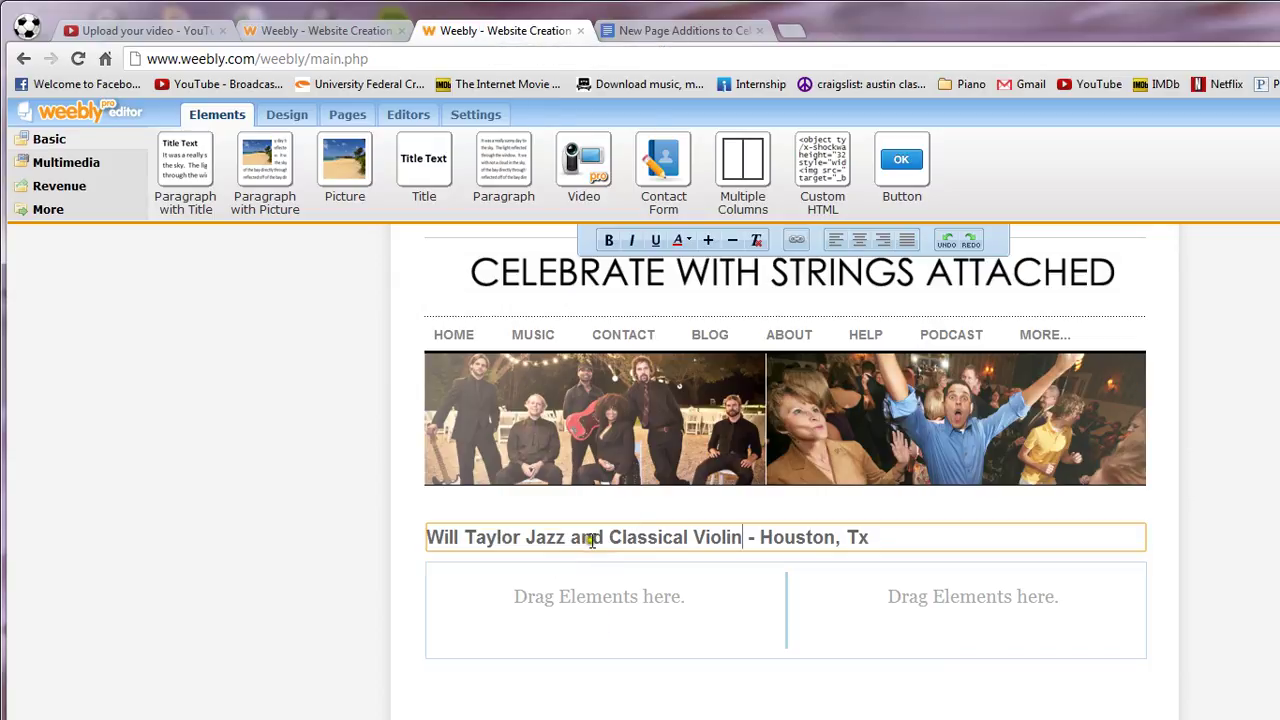
{"action": "left_click", "coordinate": [680, 33]}
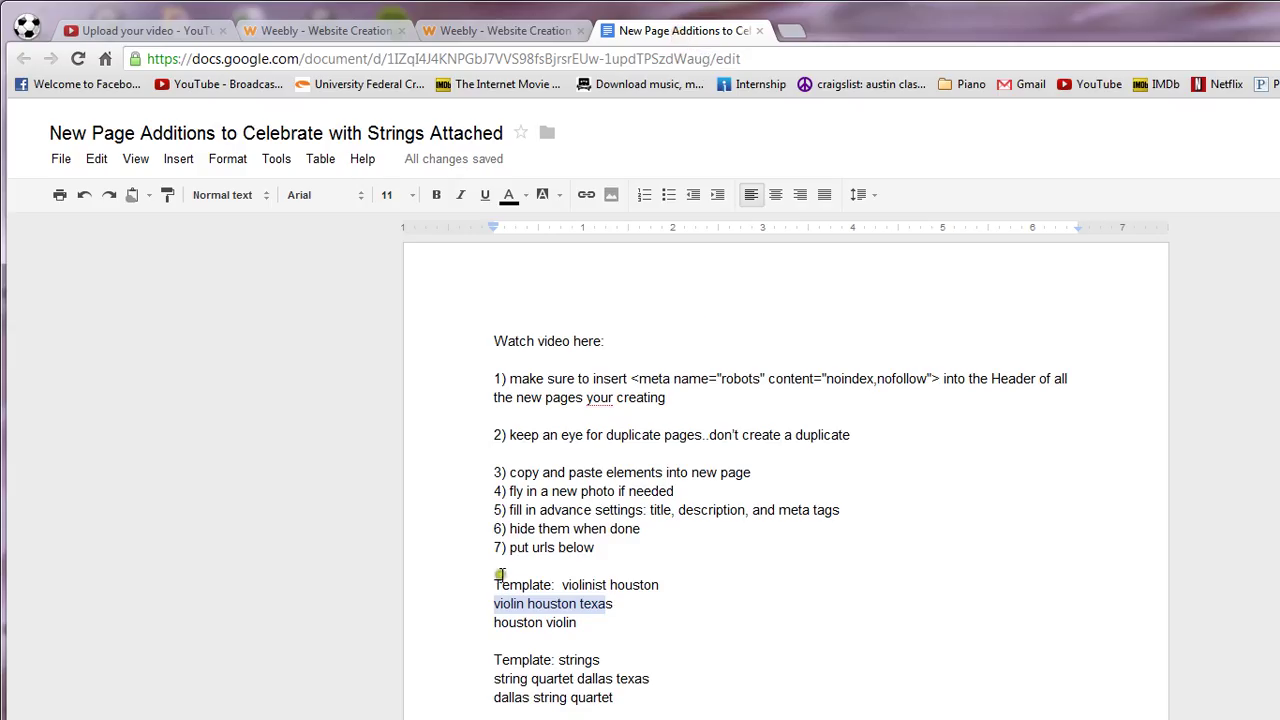
- Review the violinist houston and strings keyword blocks in the checklist, then return to the Weebly template
{"action": "left_click_drag", "start_coordinate": [495, 580], "coordinate": [612, 604]}
{"action": "left_click_drag", "start_coordinate": [494, 660], "coordinate": [620, 697]}
{"action": "left_click", "coordinate": [509, 660]}
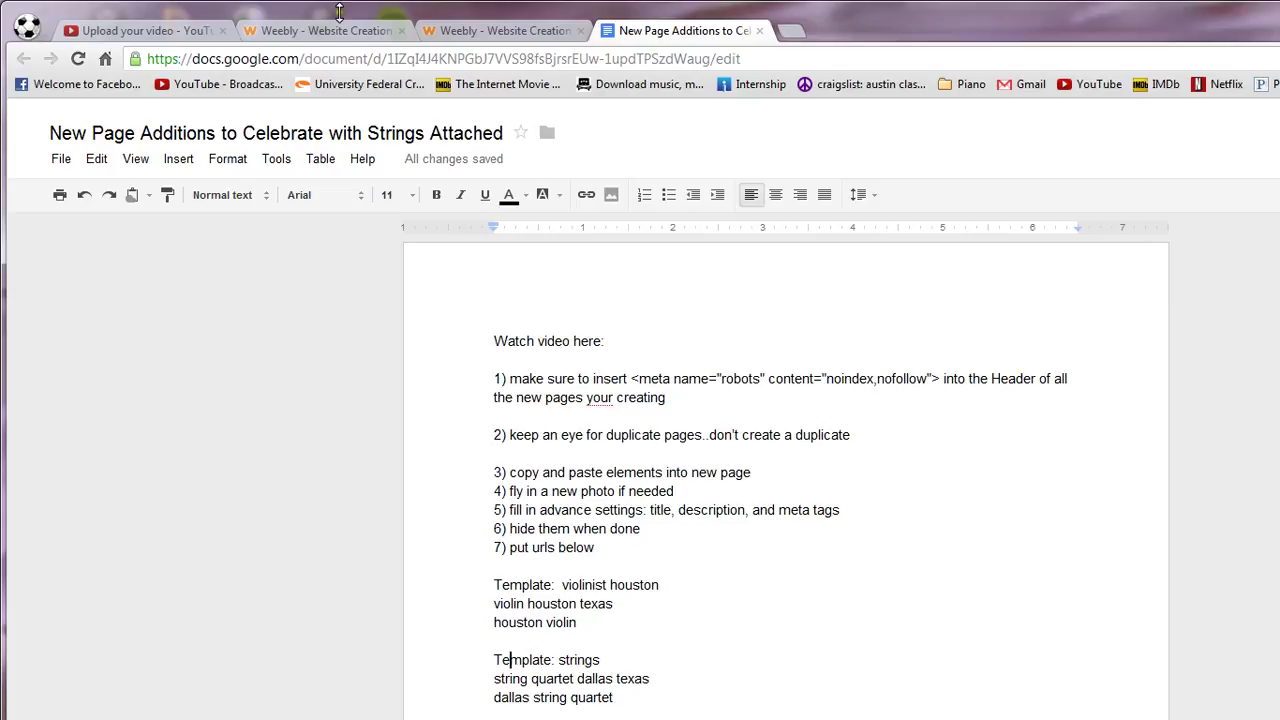
{"action": "left_click", "coordinate": [366, 34]}
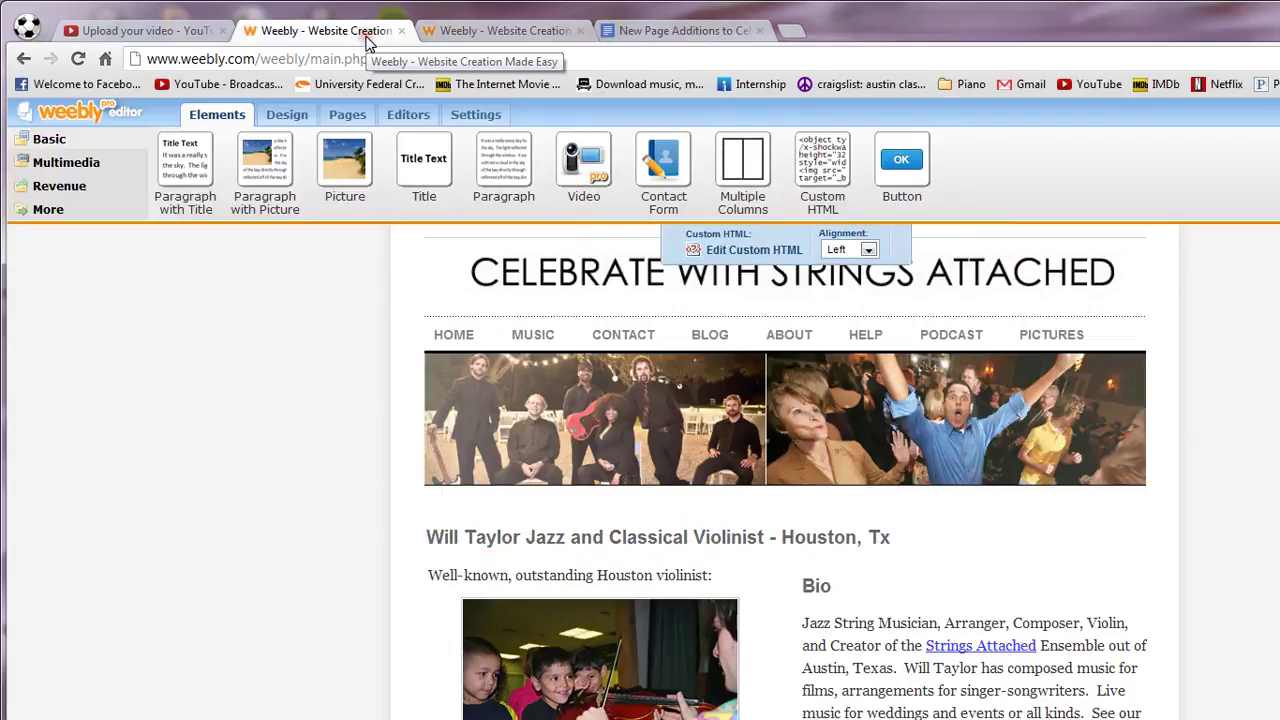
- Open the Strings page from the site's page list in the editor
{"action": "left_click", "coordinate": [347, 117]}
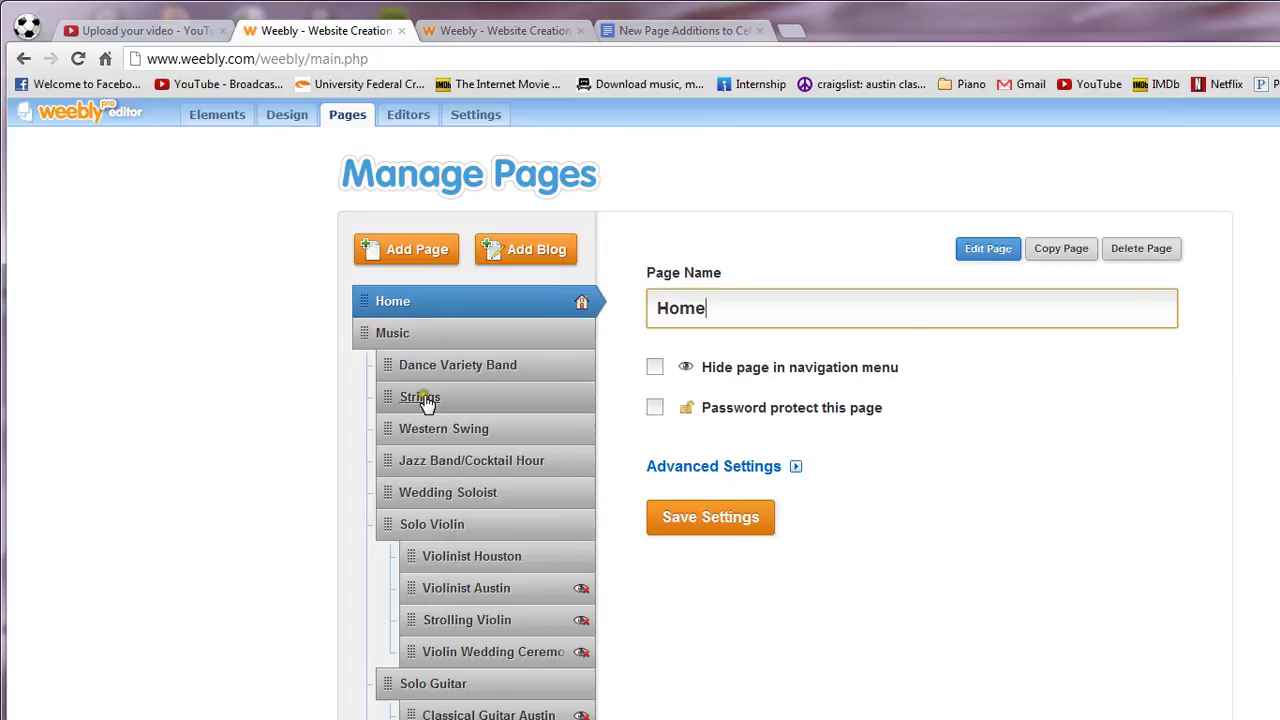
{"action": "left_click", "coordinate": [432, 401]}
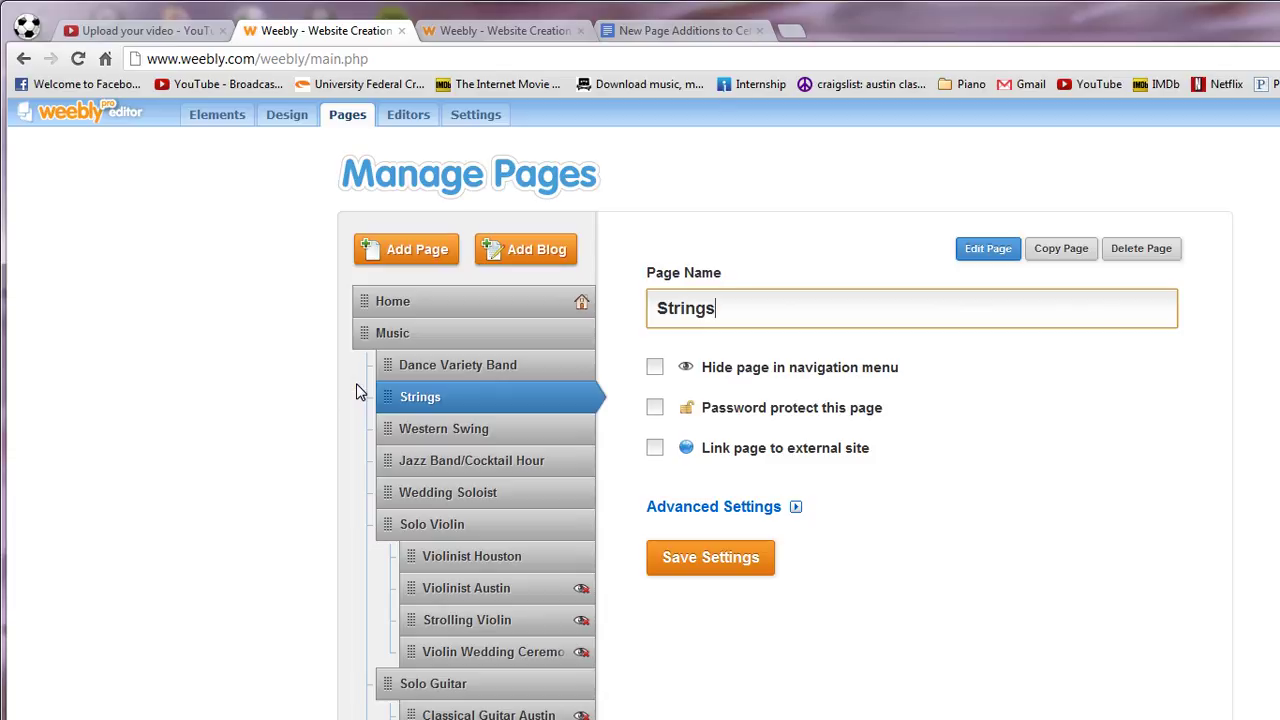
{"action": "left_click", "coordinate": [205, 115]}
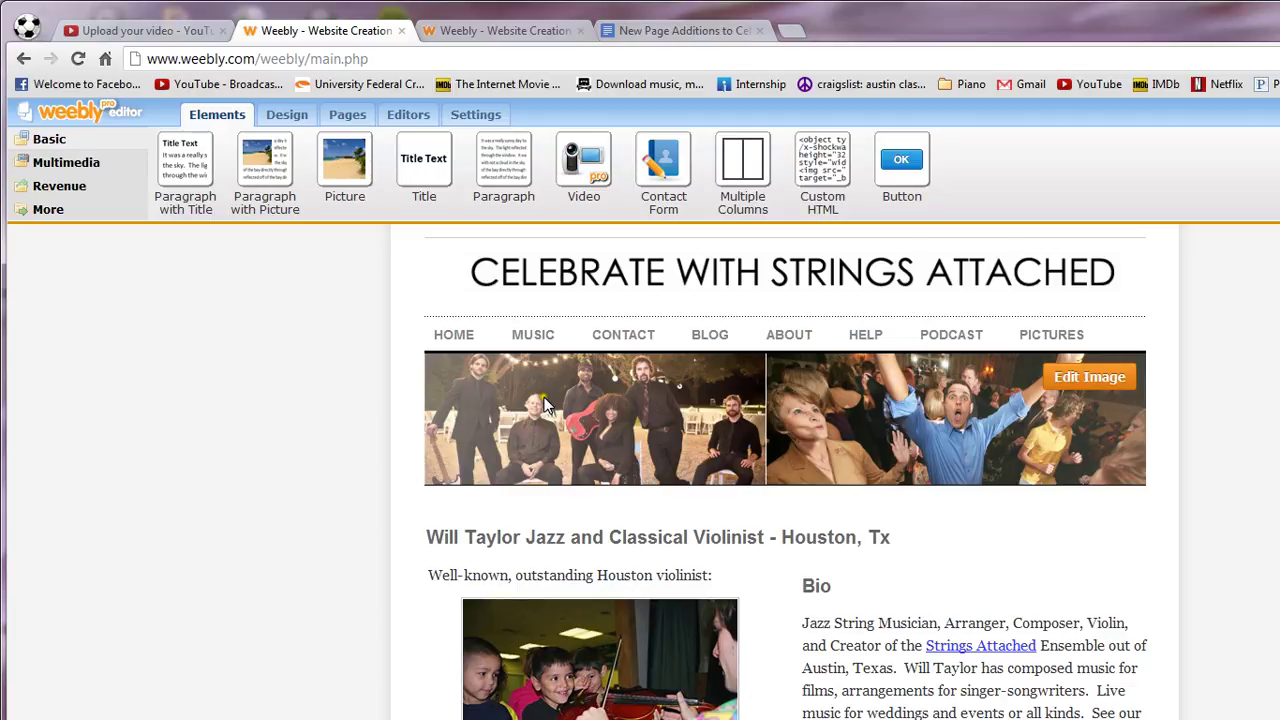
{"action": "left_click", "coordinate": [546, 400]}
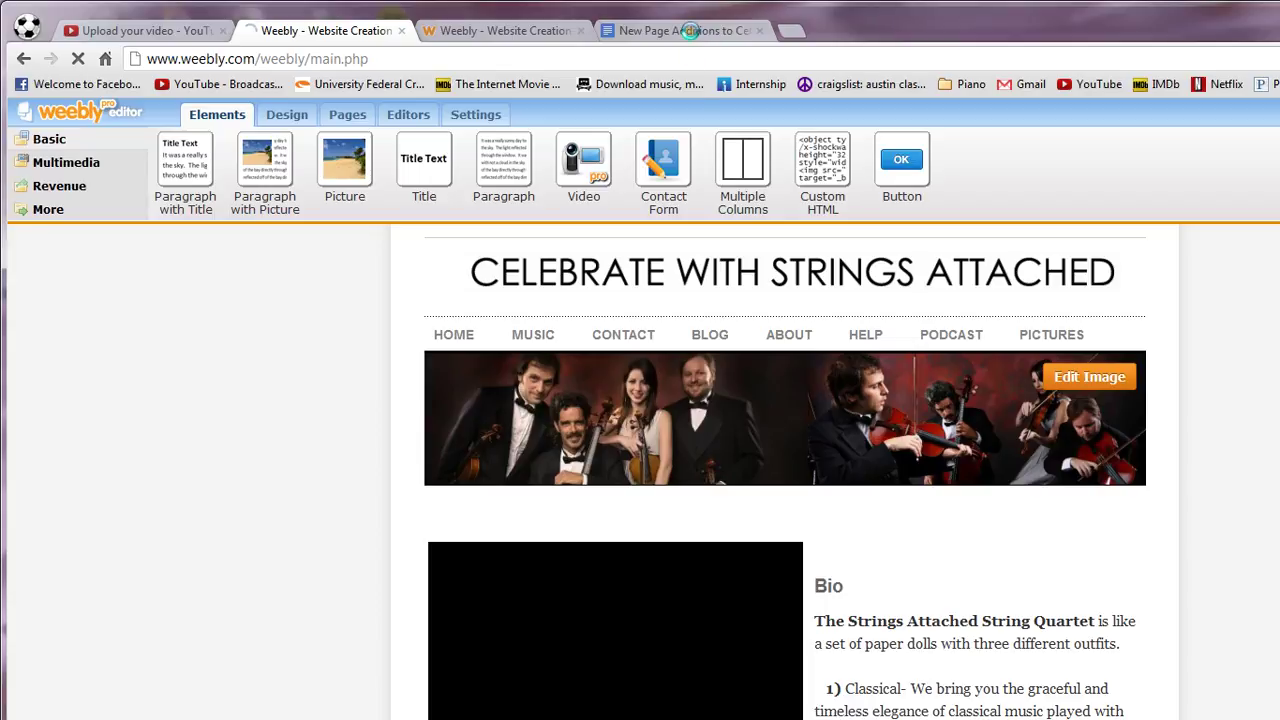
- Append ' / change alt tags on images' to checklist item 4
{"action": "left_click", "coordinate": [690, 31]}
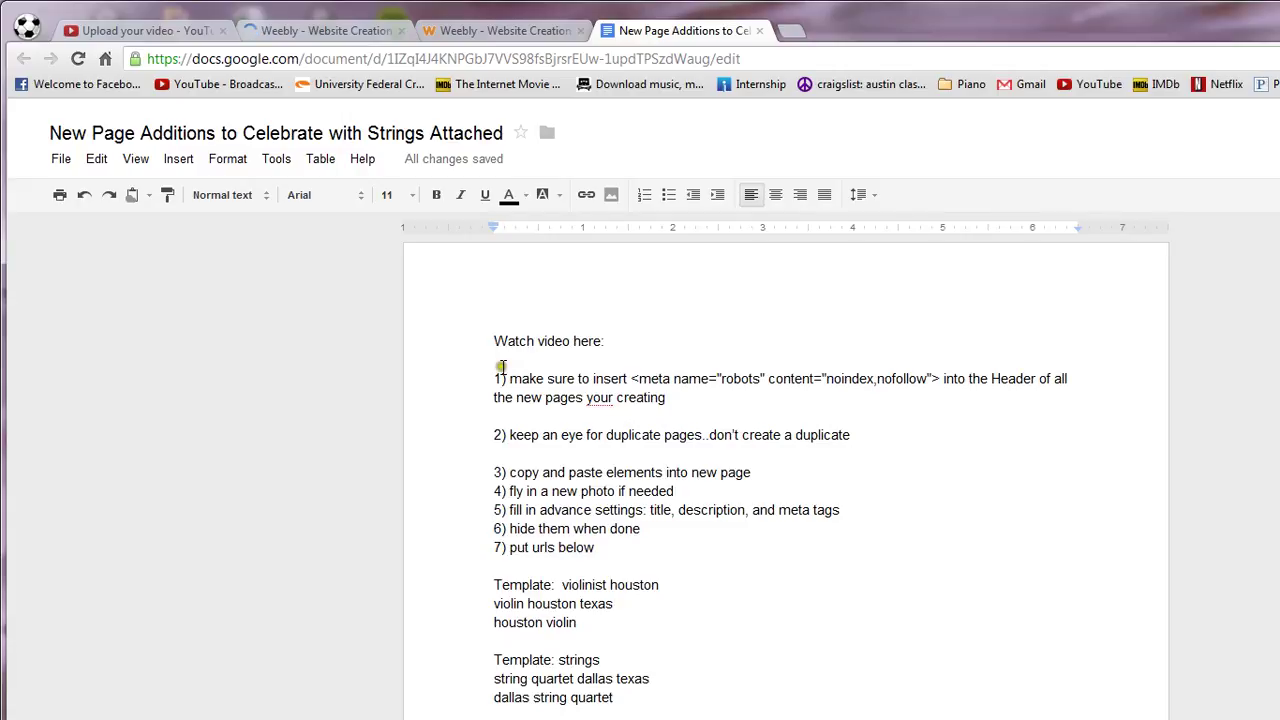
{"action": "left_click_drag", "start_coordinate": [502, 366], "coordinate": [615, 505]}
{"action": "left_click", "coordinate": [524, 490]}
{"action": "left_click", "coordinate": [697, 491]}
{"action": "type", "text": "/ change"}
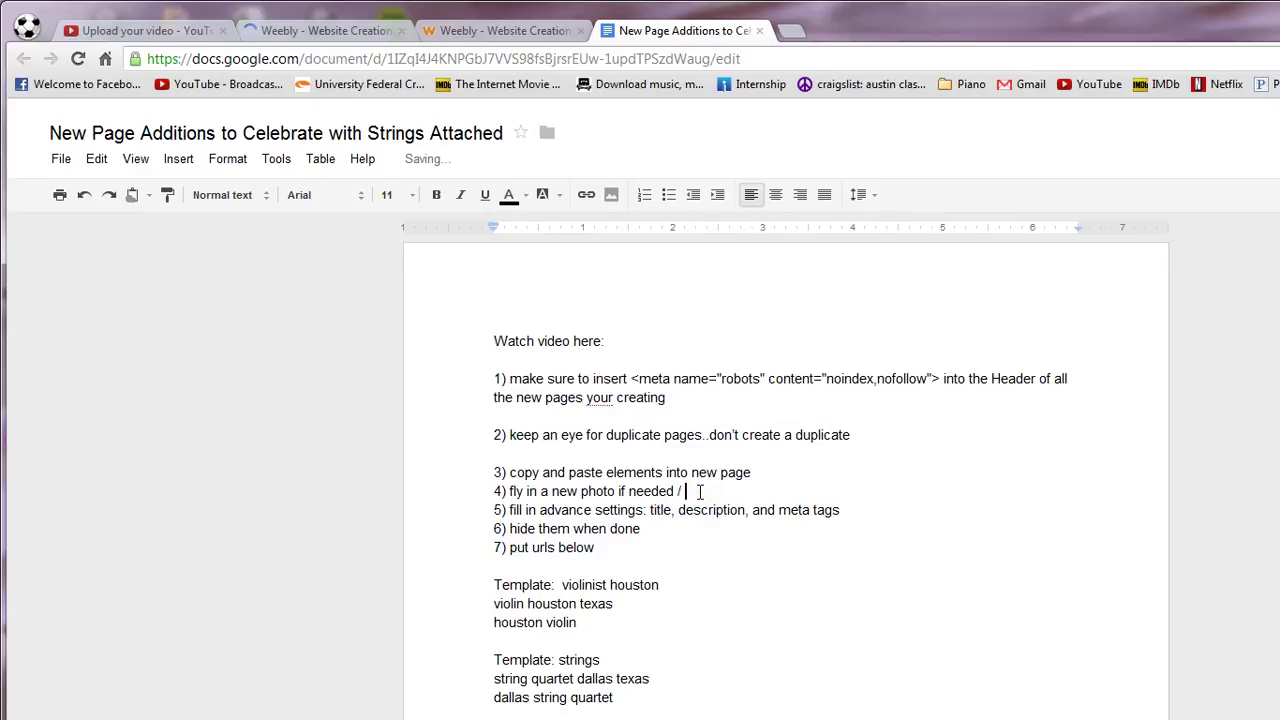
{"action": "key", "text": "BackSpace"}
{"action": "key", "text": "BackSpace"}
{"action": "key", "text": "BackSpace"}
{"action": "key", "text": "BackSpace"}
{"action": "key", "text": "BackSpace"}
{"action": "type", "text": "h"}
{"action": "type", "text": "ange alt tage"}
{"action": "key", "text": "BackSpace"}
{"action": "type", "text": "s on images"}
{"action": "left_click", "coordinate": [612, 546]}
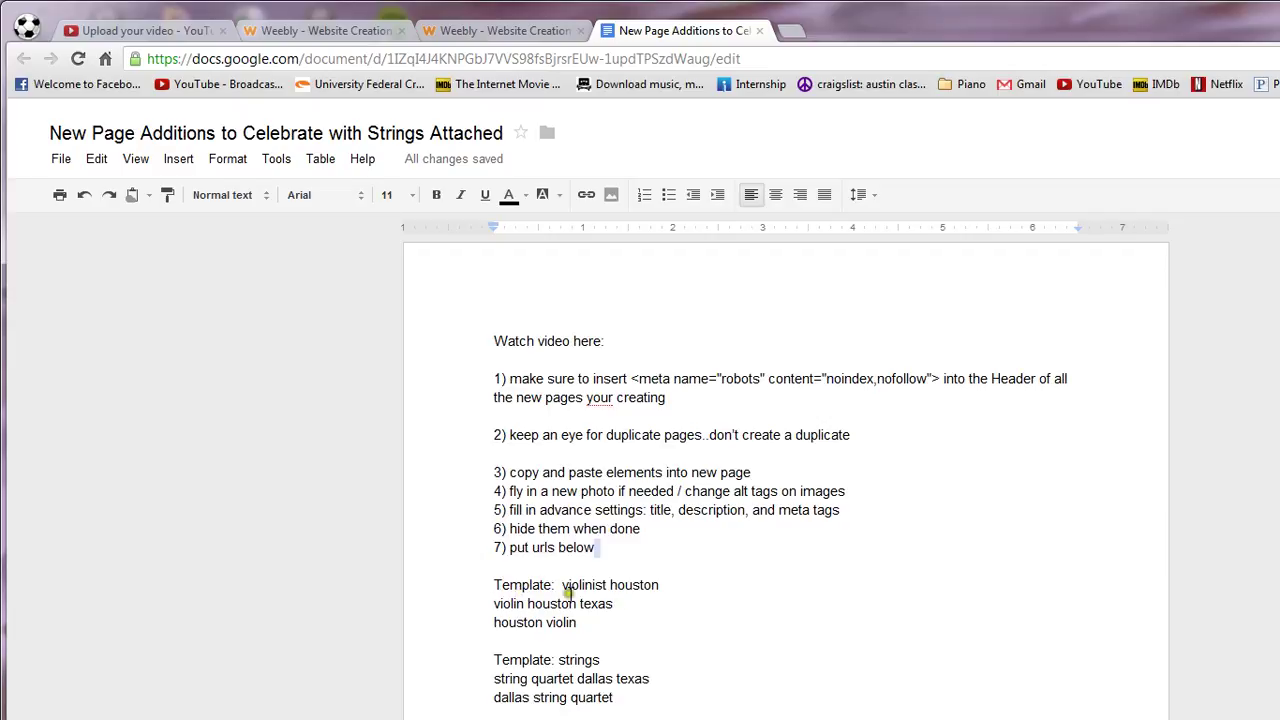
{"action": "left_click", "coordinate": [610, 622]}
{"action": "key", "text": "Return"}
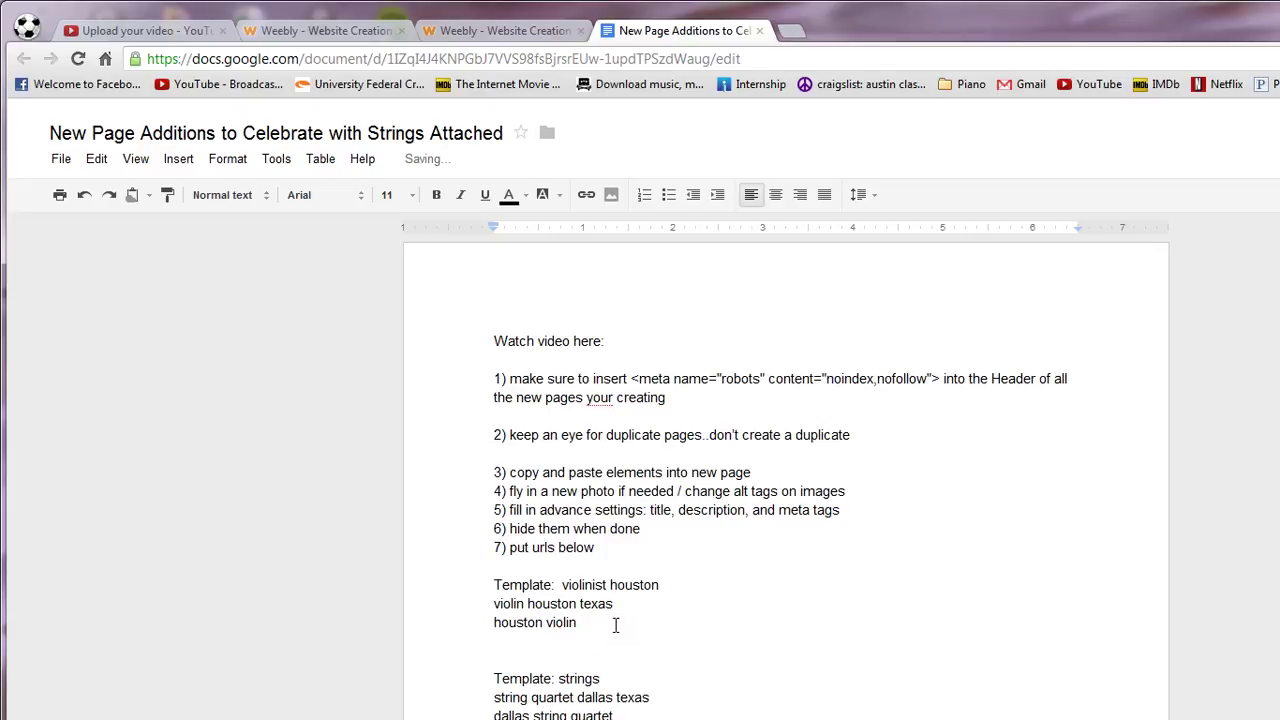
{"action": "type", "text": "http:"}
{"action": "type", "text": "//s"}
{"action": "type", "text": "elebratewith"}
{"action": "type", "text": "stringsa"}
{"action": "type", "text": "ttached.com/"}
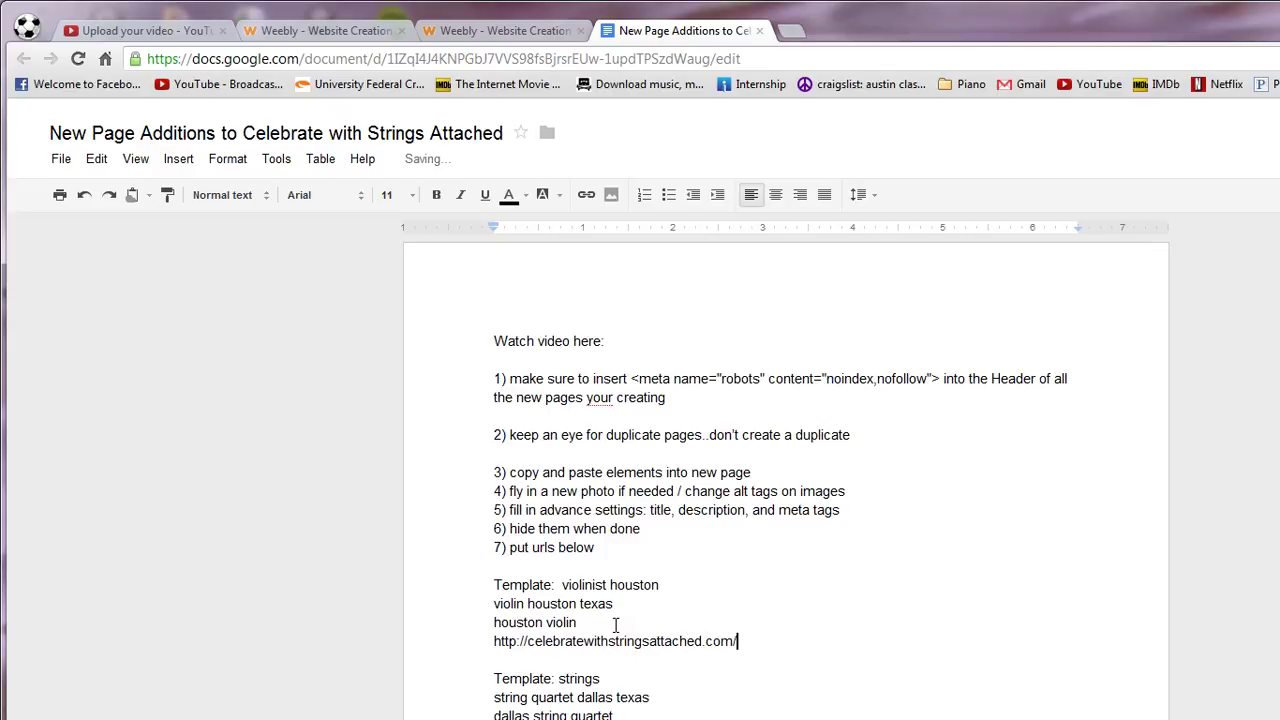
{"action": "type", "text": "violinist-houston-texas"}
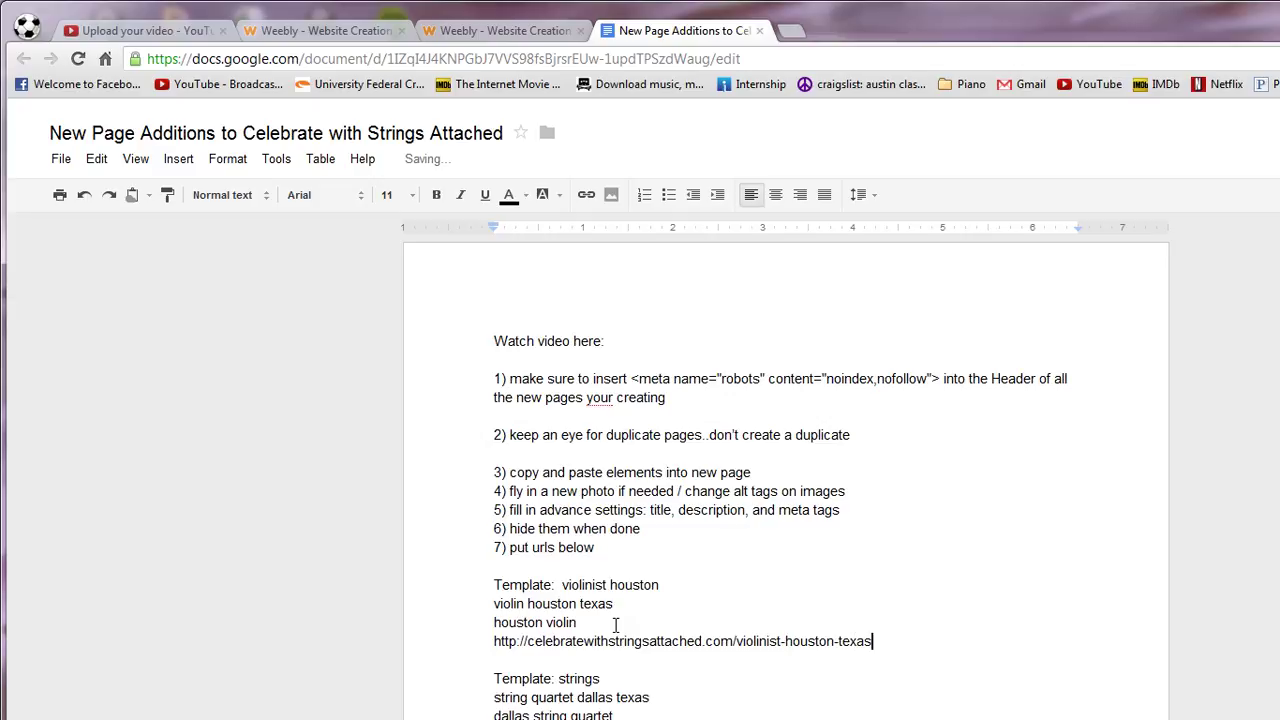
{"action": "type", "text": ".html"}
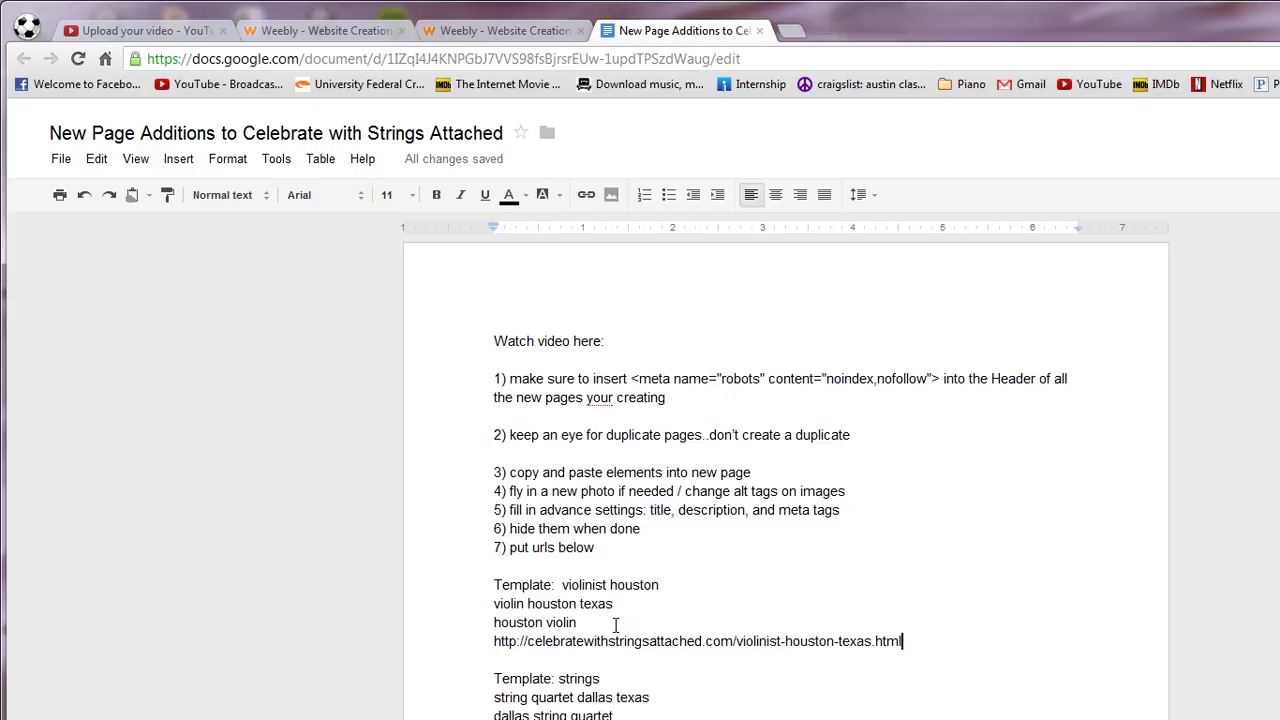
{"action": "left_click", "coordinate": [488, 643], "text": "shift"}
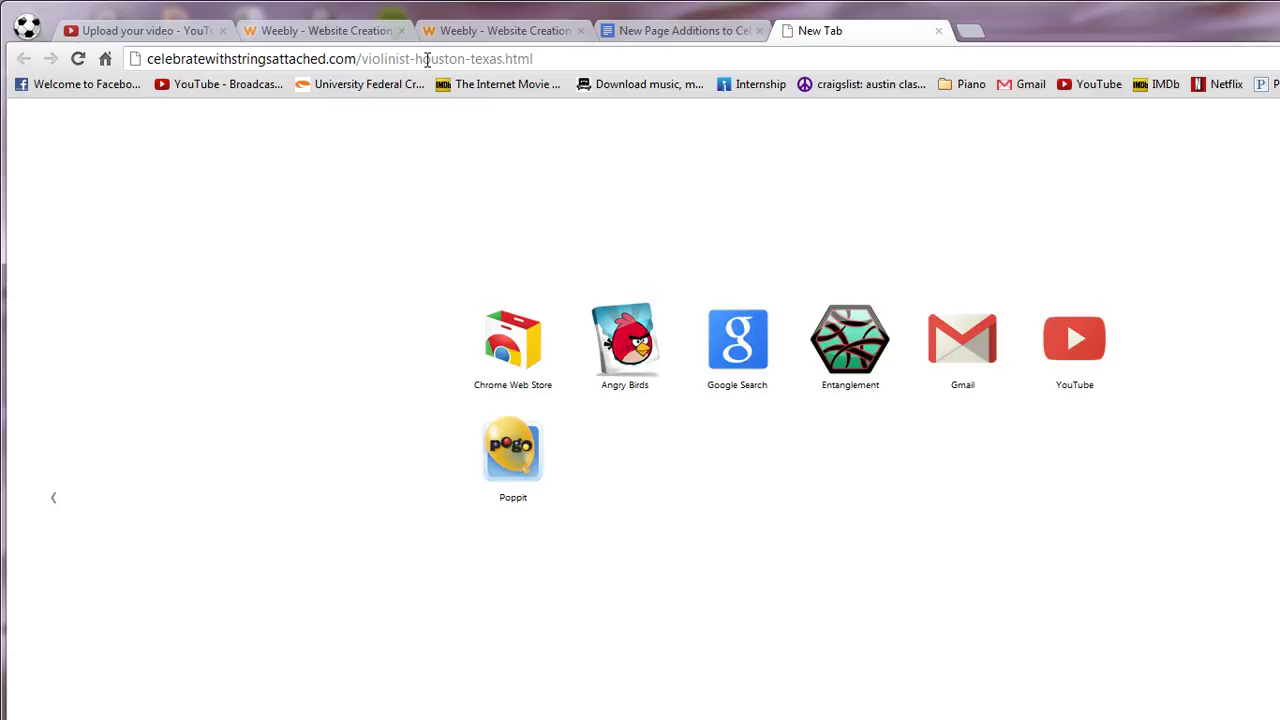
- Load the violin-houston-texas.html address, dismissing the plug-in warning, and get a 404 page
{"action": "left_click", "coordinate": [427, 59]}
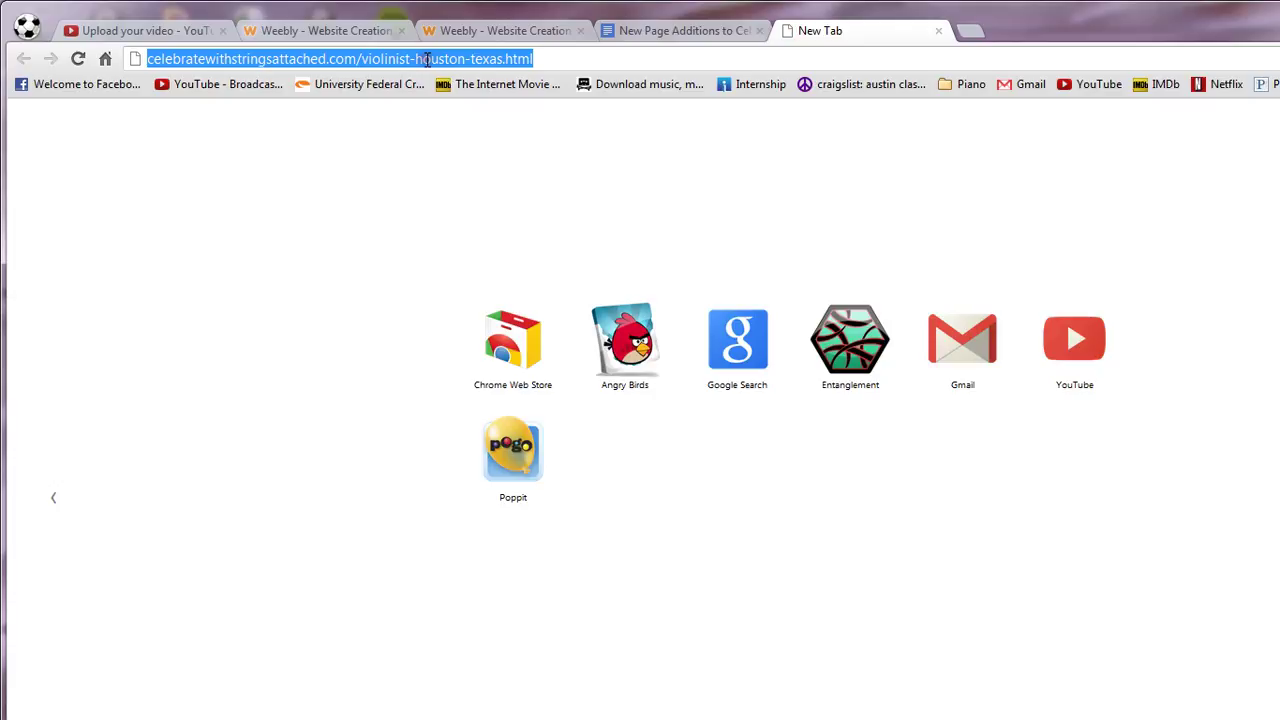
{"action": "key", "text": "Return"}
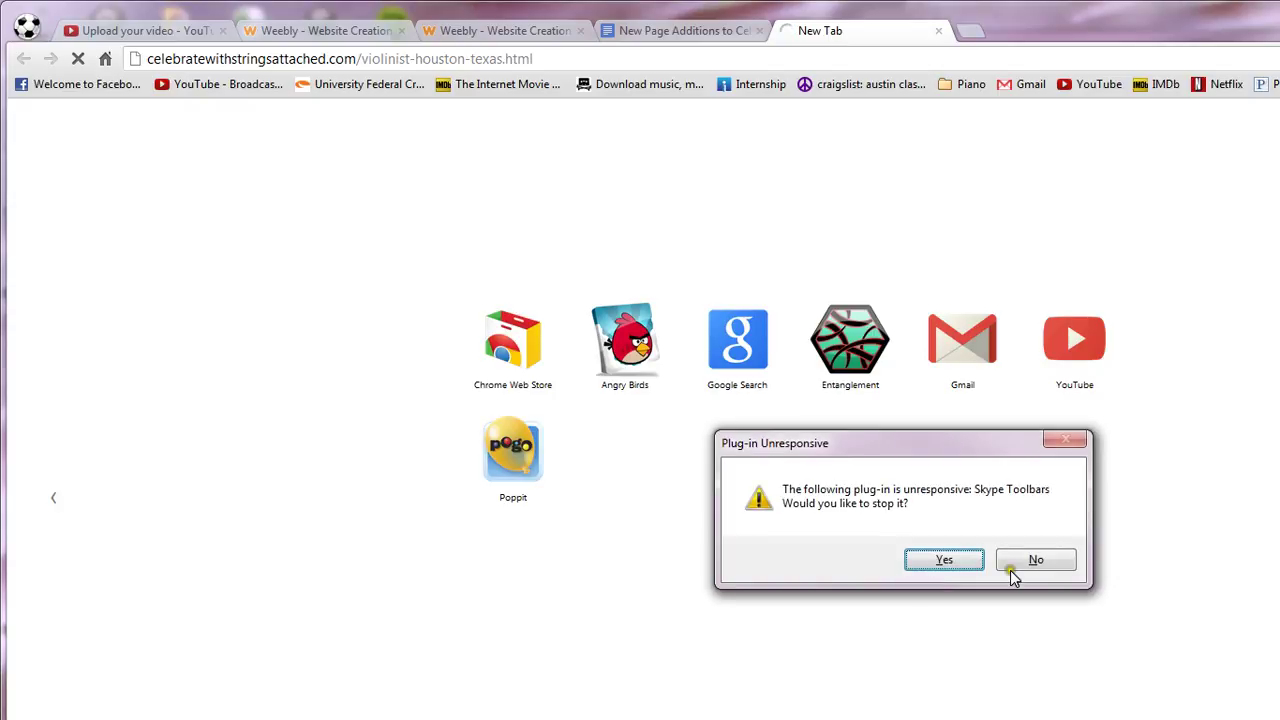
{"action": "left_click", "coordinate": [1036, 560]}
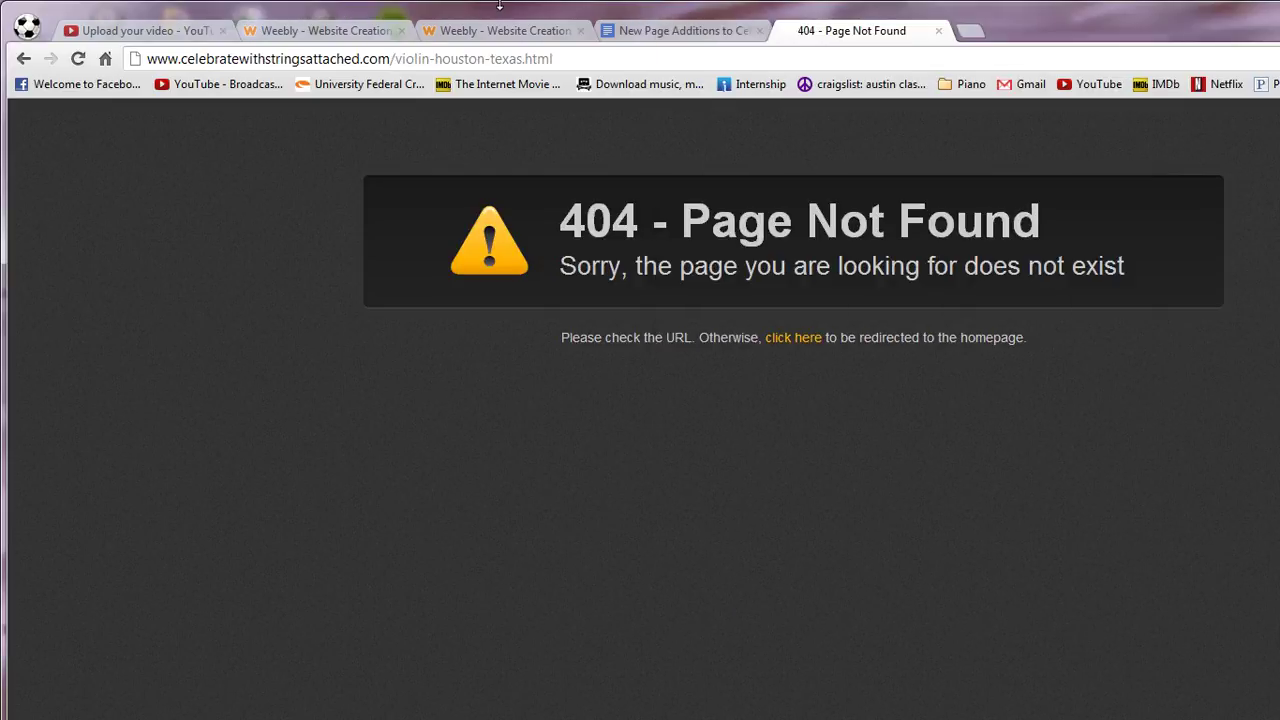
- Publish the site from the Weebly editor and reload the 404 tab so the Violin page loads live
{"action": "left_click", "coordinate": [323, 31]}
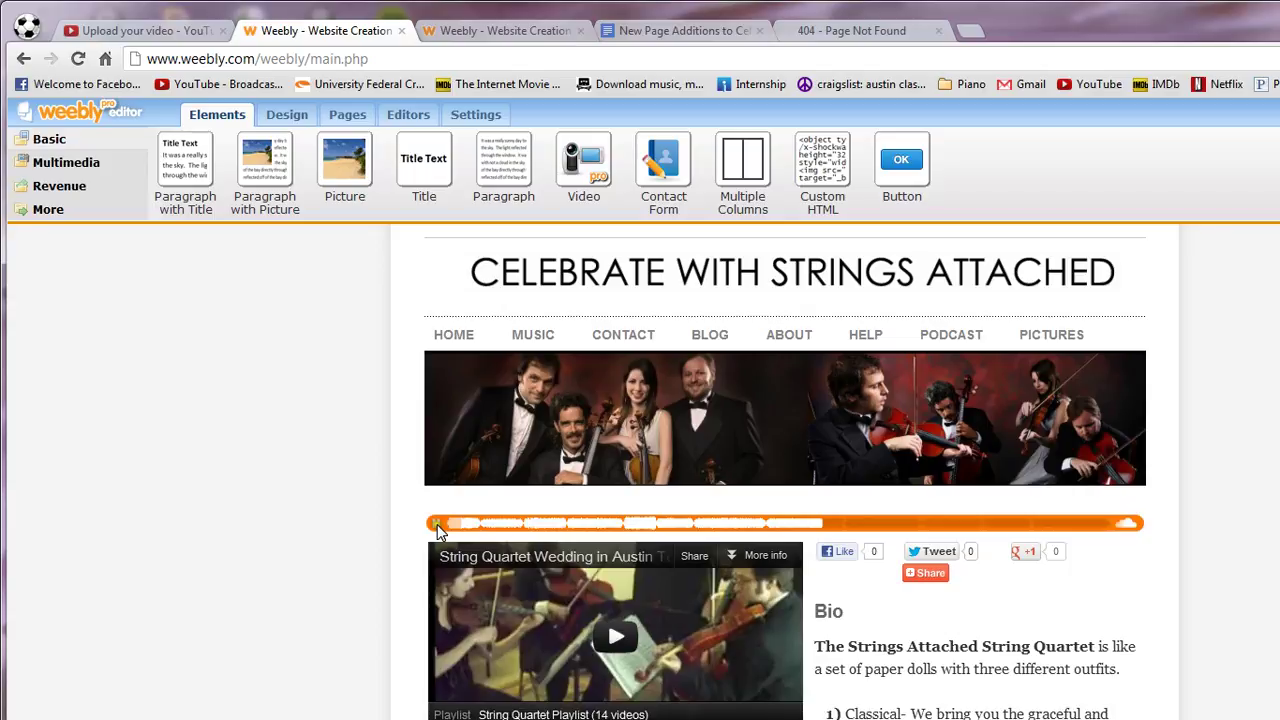
{"action": "left_click", "coordinate": [826, 31]}
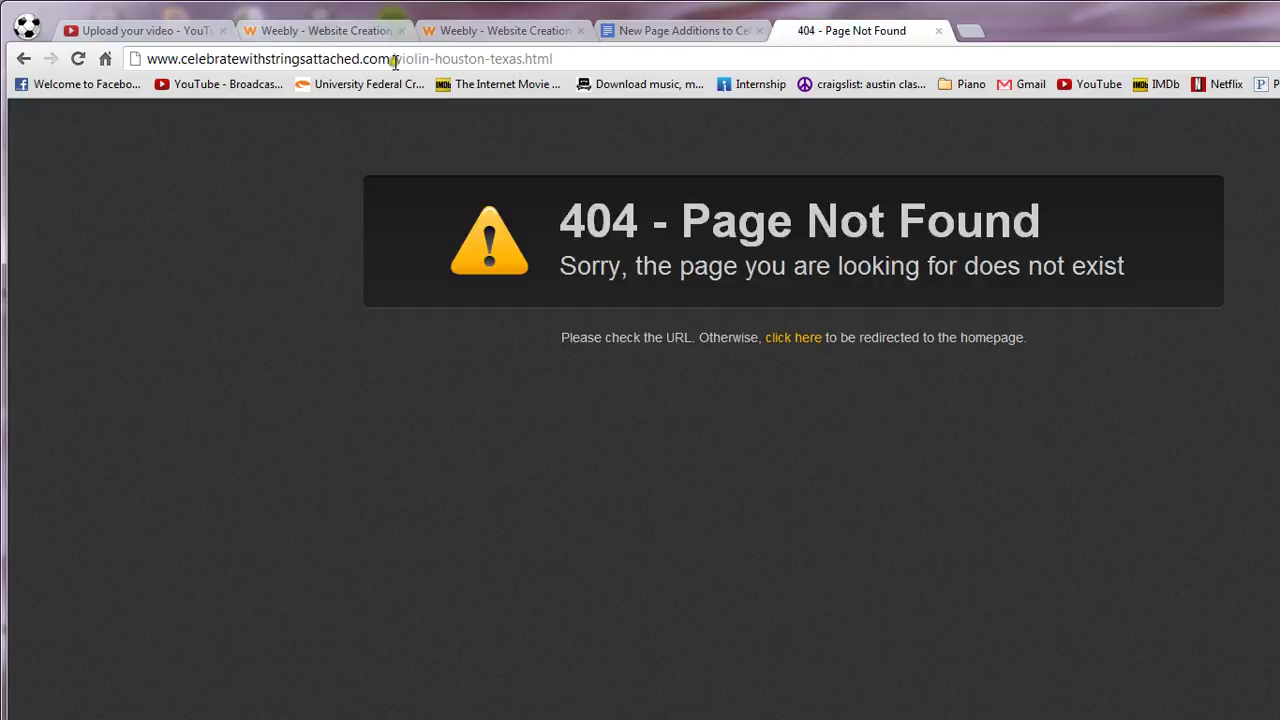
{"action": "left_click", "coordinate": [660, 31]}
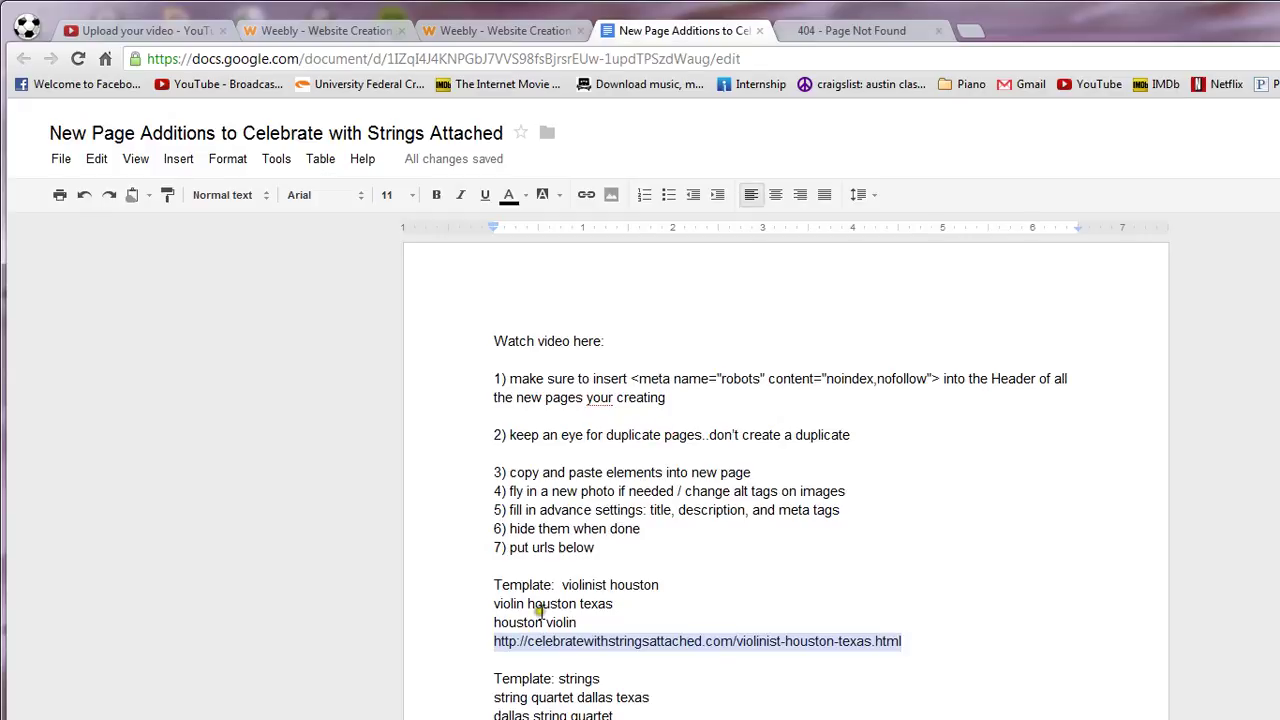
{"action": "left_click", "coordinate": [505, 31]}
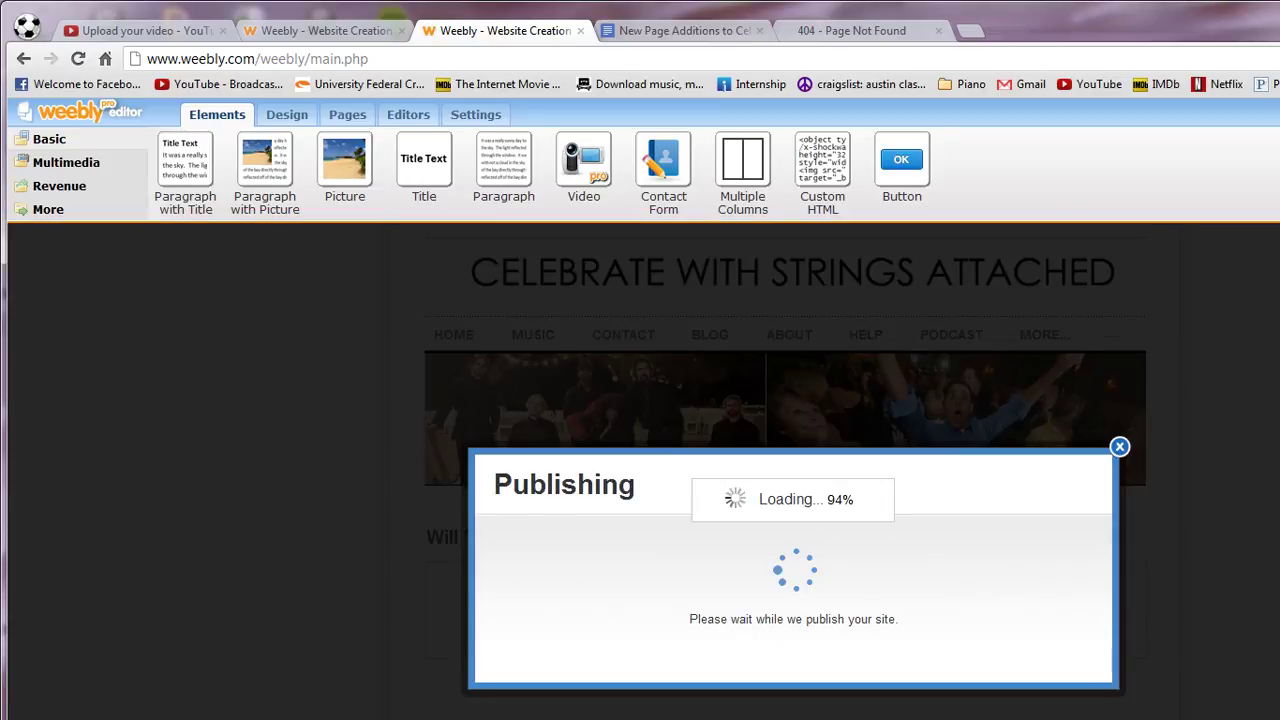
{"action": "left_click", "coordinate": [851, 33]}
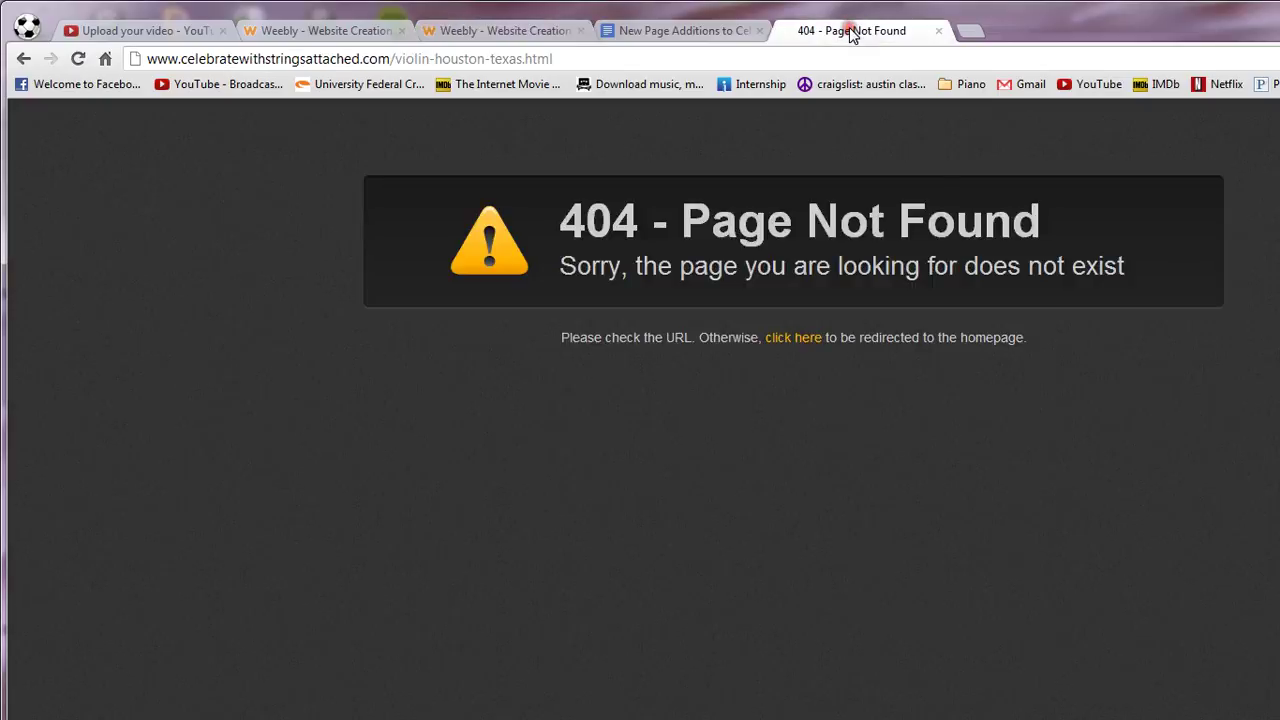
{"action": "key", "text": "F5"}
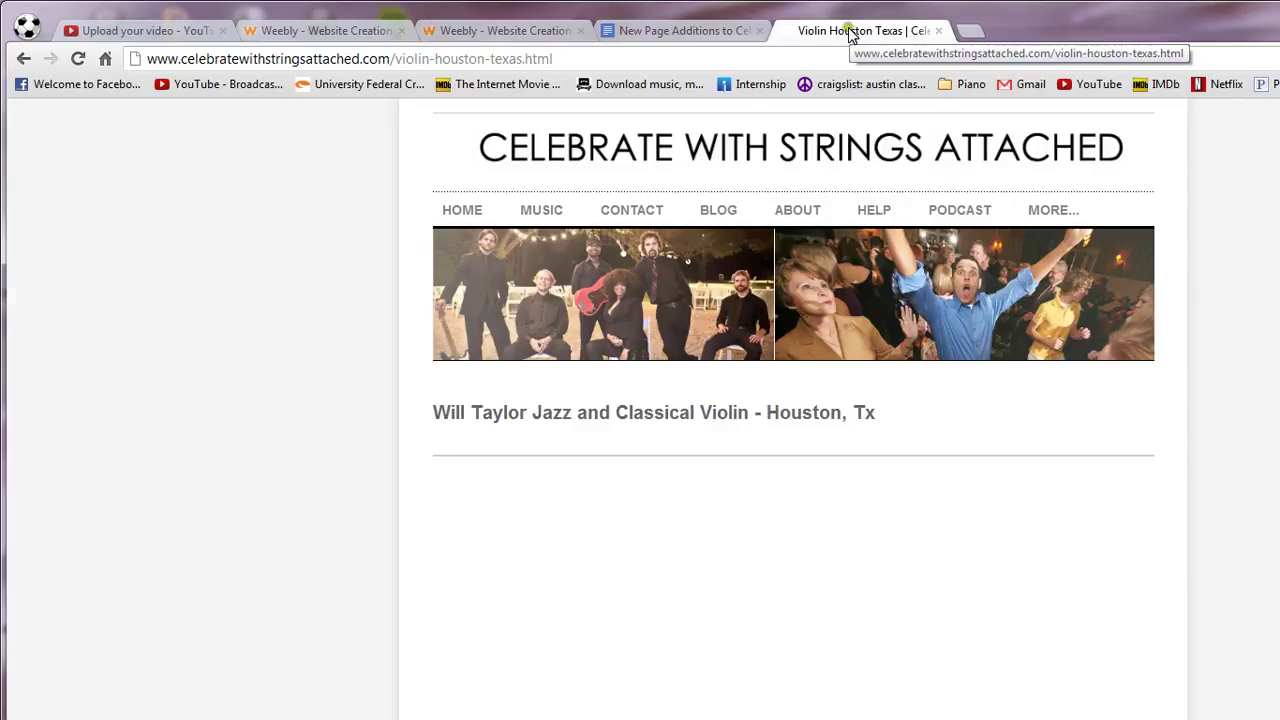
- Bring the Google Docs checklist back to the front and scroll through its entries
{"action": "left_click", "coordinate": [686, 33]}
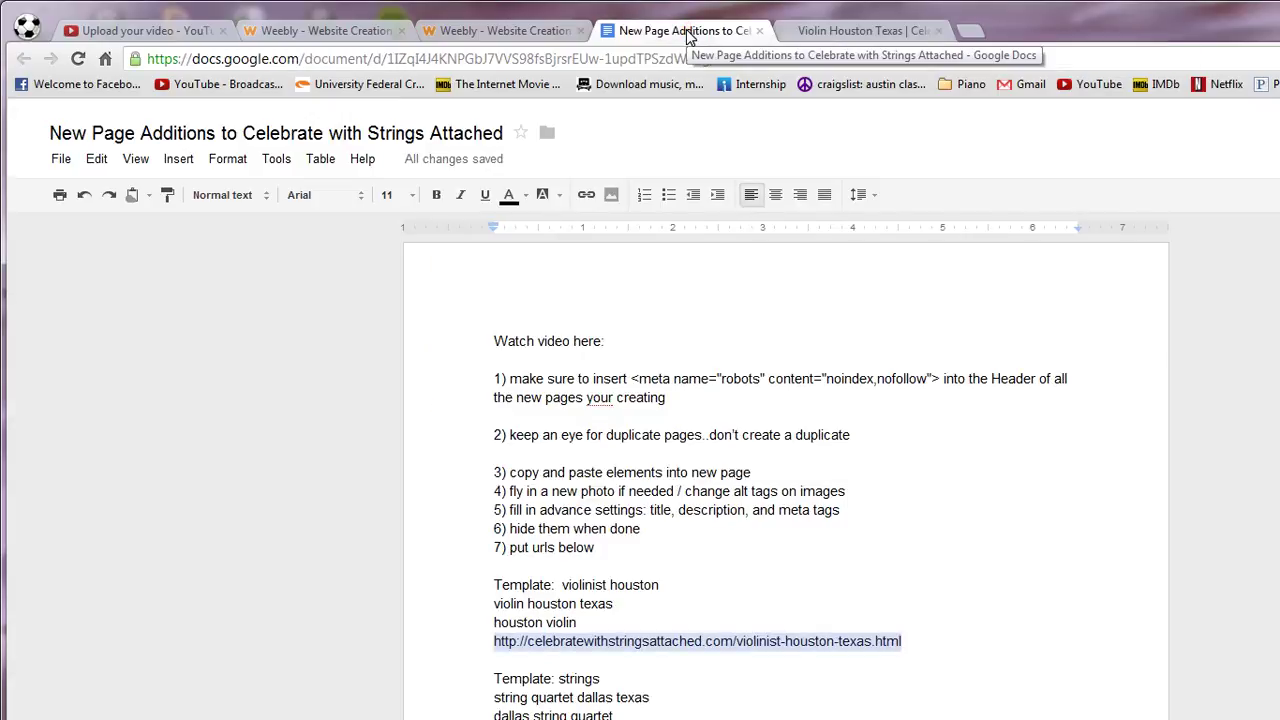
{"action": "key", "text": "Down"}
{"action": "key", "text": "Down"}
{"action": "key", "text": "Down"}
{"action": "key", "text": "Down"}
{"action": "key", "text": "Down"}
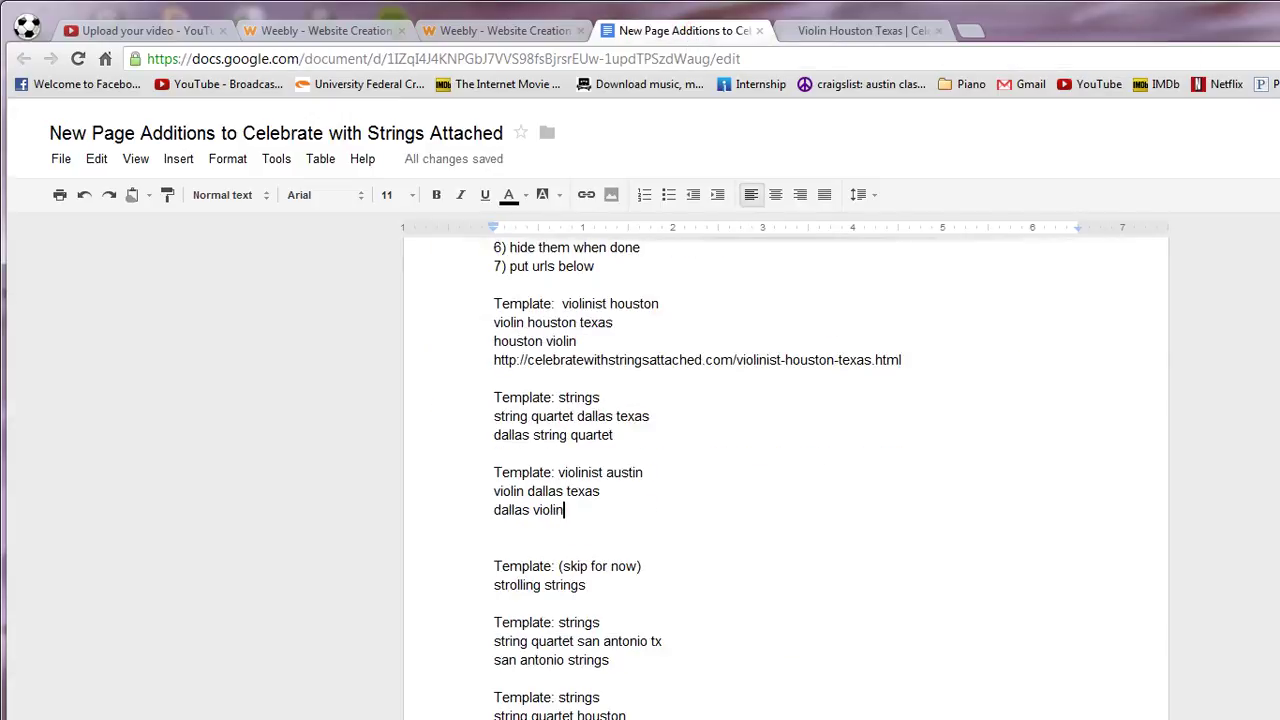
{"action": "scroll", "coordinate": [785, 470], "scroll_direction": "down", "scroll_amount": 1}
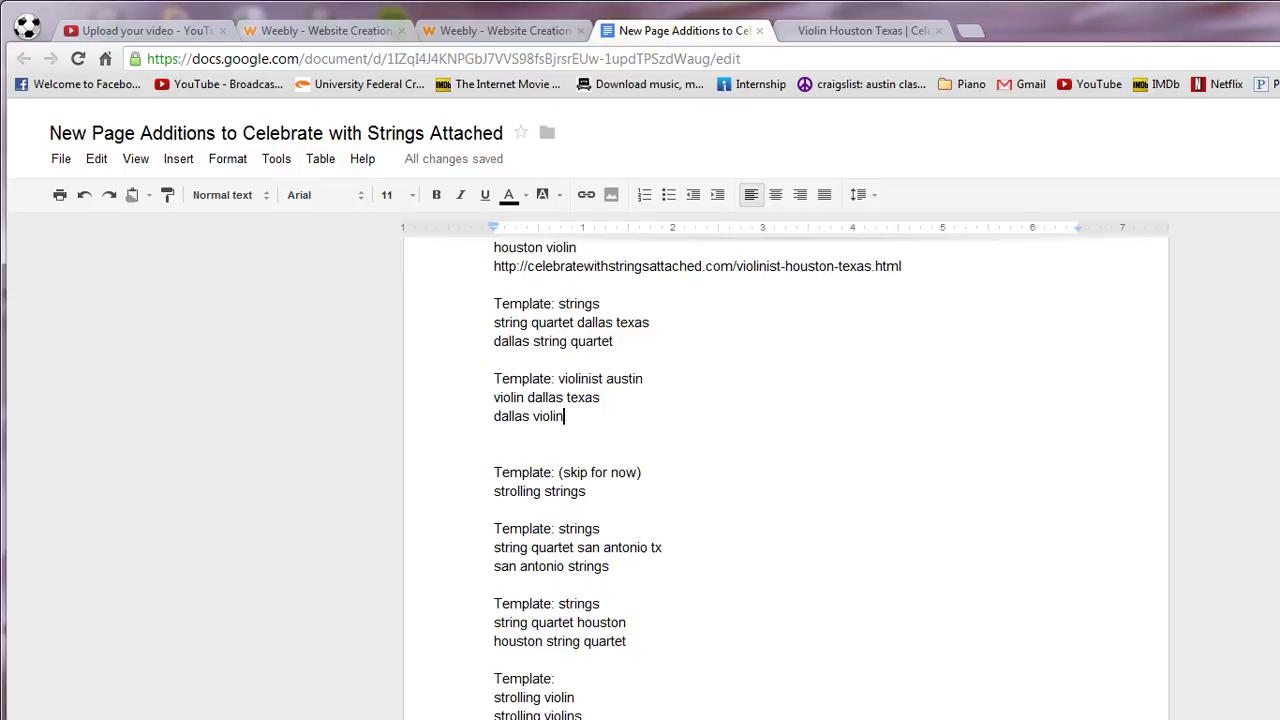
{"action": "scroll", "coordinate": [785, 470], "scroll_direction": "down", "scroll_amount": 3}
{"action": "scroll", "coordinate": [785, 470], "scroll_direction": "up", "scroll_amount": 4}
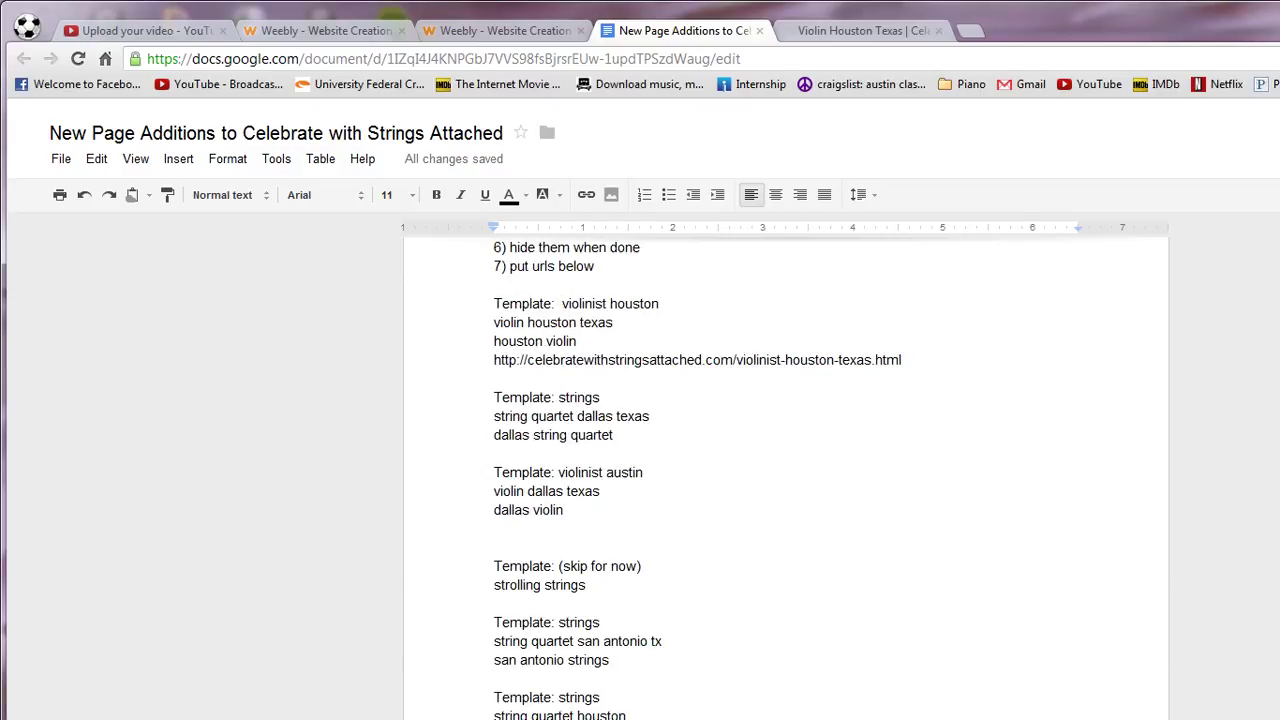
{"action": "left_click_drag", "start_coordinate": [494, 510], "coordinate": [584, 686]}
{"action": "scroll", "coordinate": [584, 686], "scroll_direction": "down", "scroll_amount": 3}
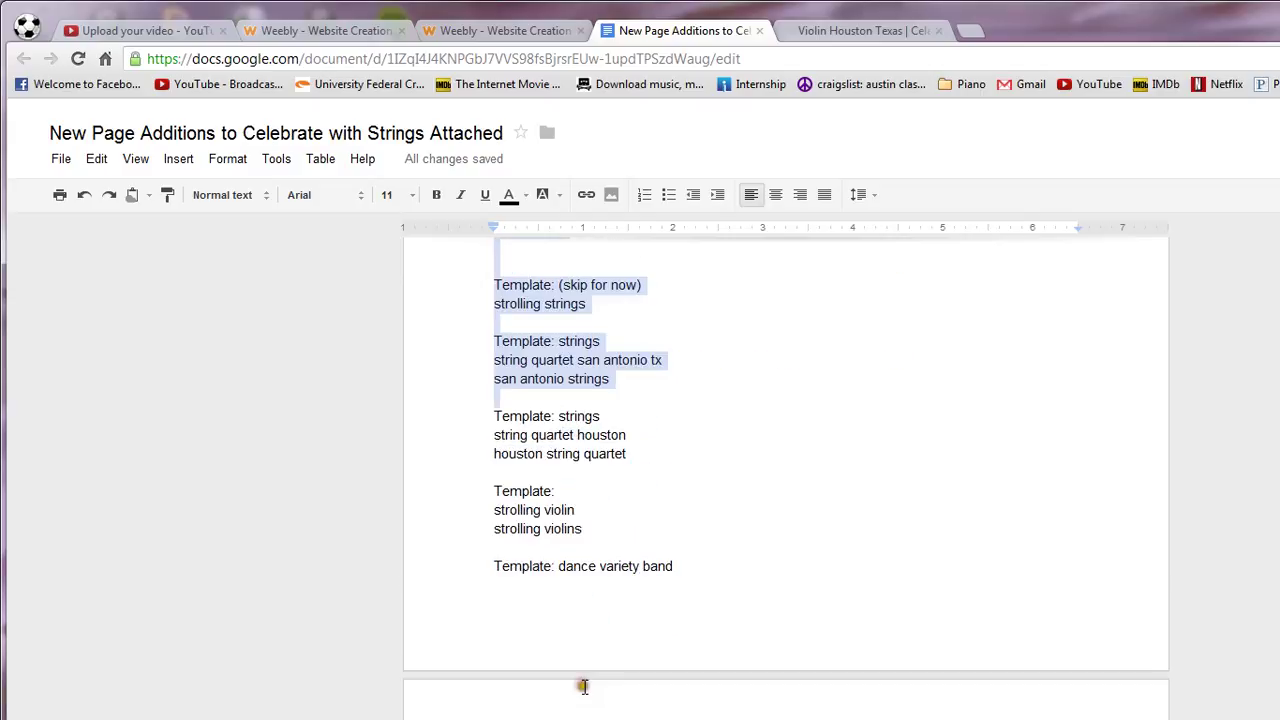
- Select the recorded violinist-houston-texas URL line under the violinist houston template
{"action": "left_click", "coordinate": [584, 686]}
{"action": "scroll", "coordinate": [581, 690], "scroll_direction": "up", "scroll_amount": 10}
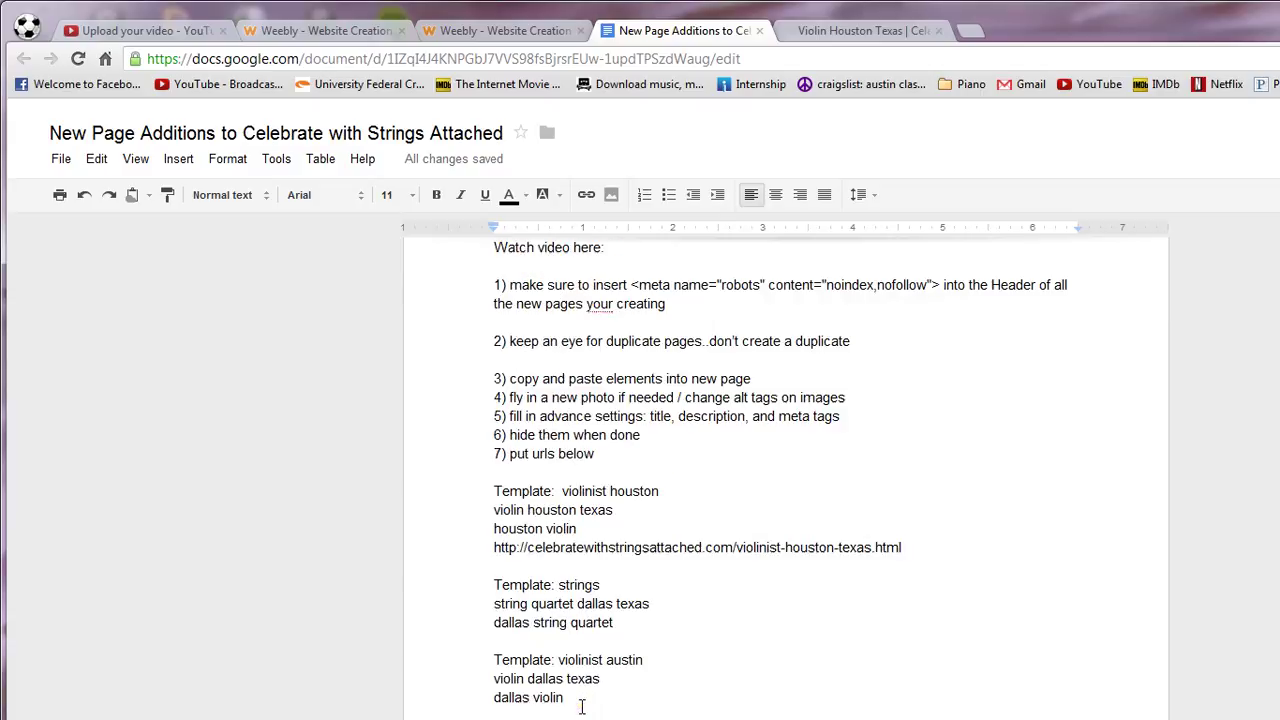
{"action": "scroll", "coordinate": [585, 680], "scroll_direction": "up", "scroll_amount": 1}
{"action": "triple_click", "coordinate": [498, 648]}
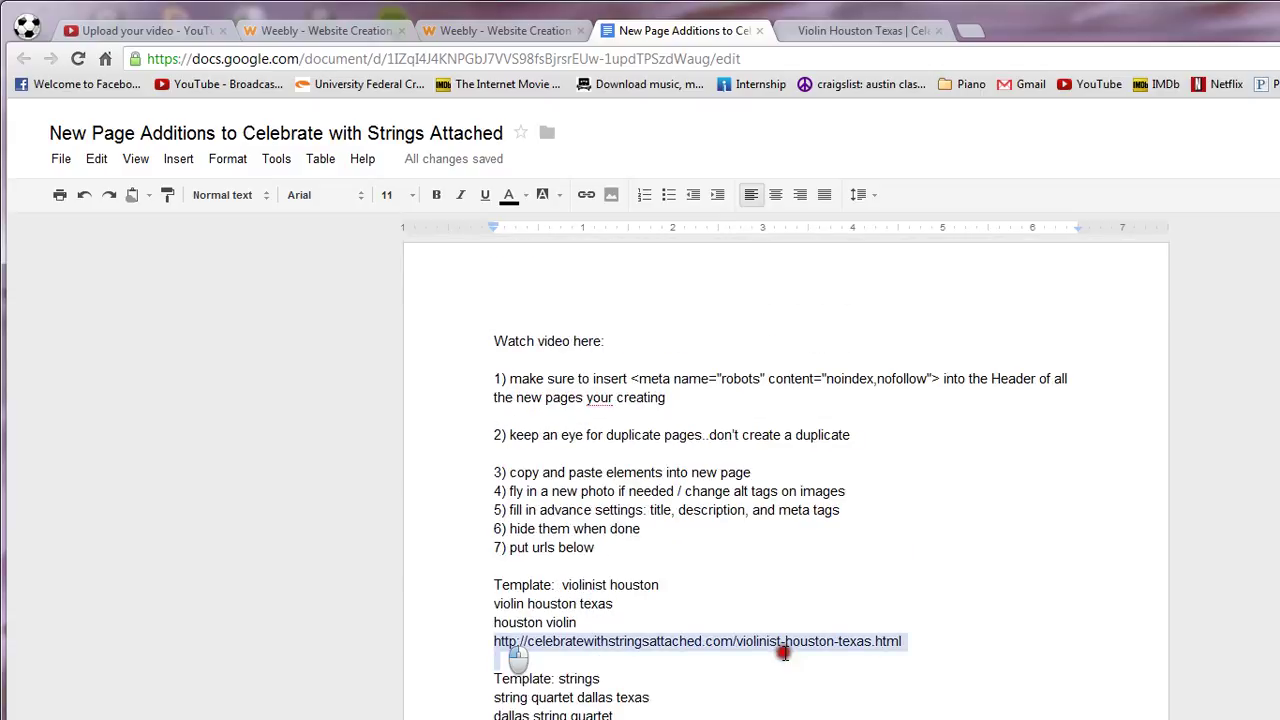